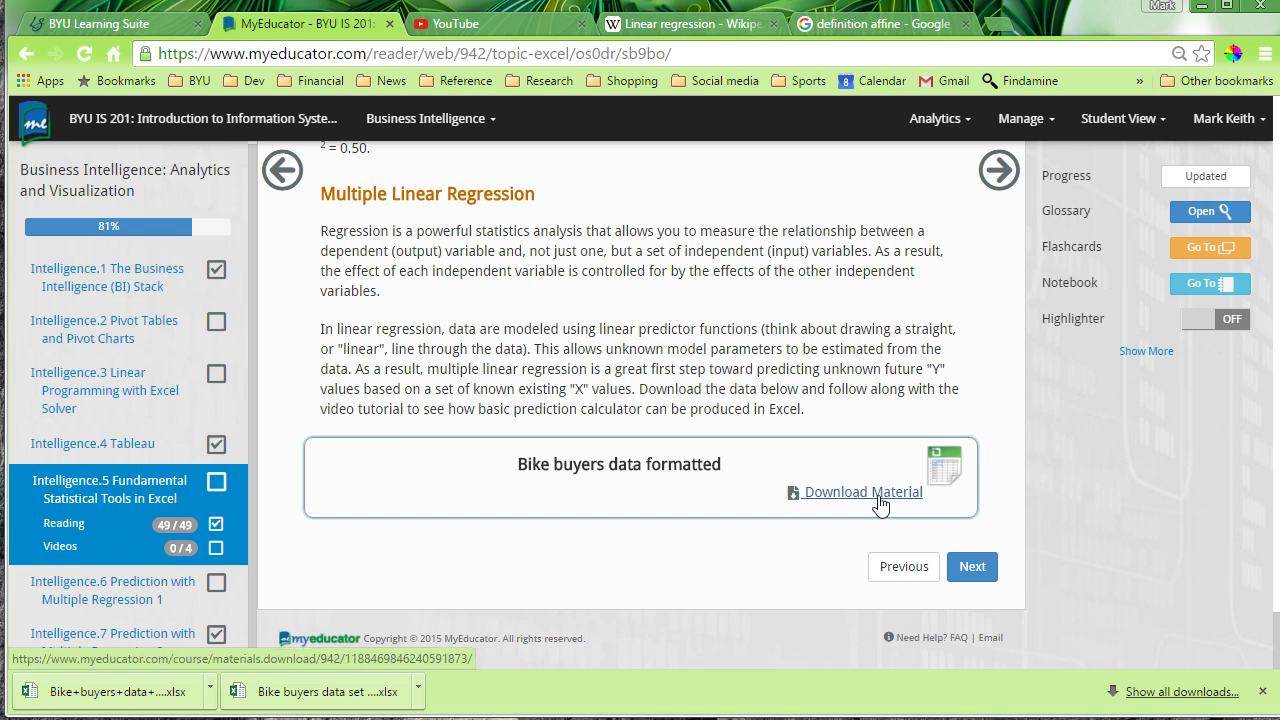
Step: Download the "Bike buyers data formatted" material and open the downloaded workbook in Excel
left_click(877, 497)
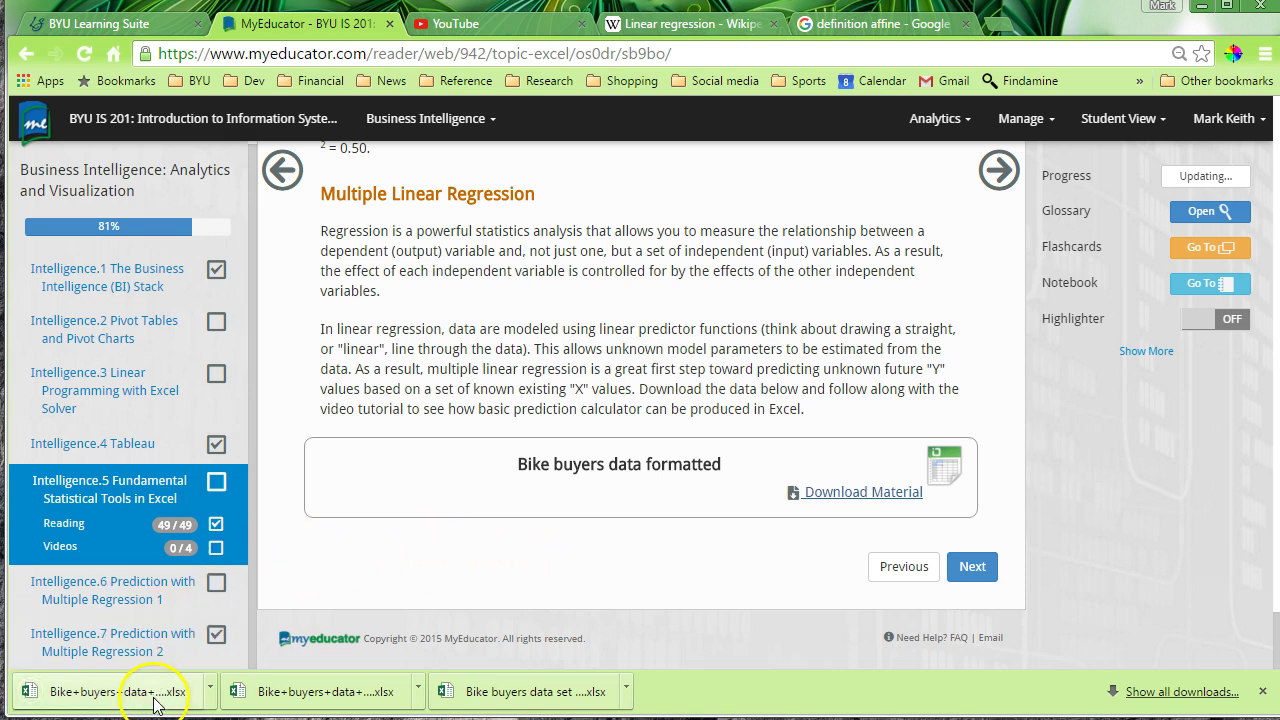
left_click(110, 690)
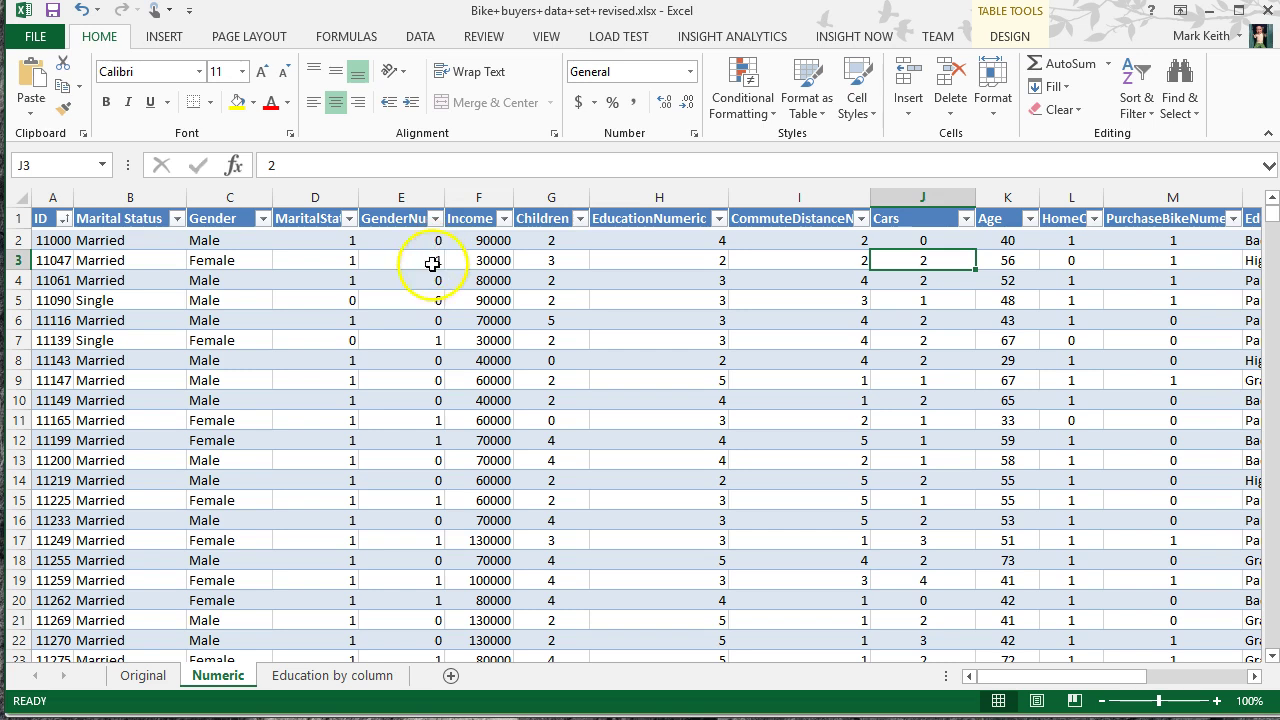
Step: Narrow columns B through S of the Numeric sheet to one equal width so the whole table fits in view
left_click_drag(1025, 680, 1143, 671)
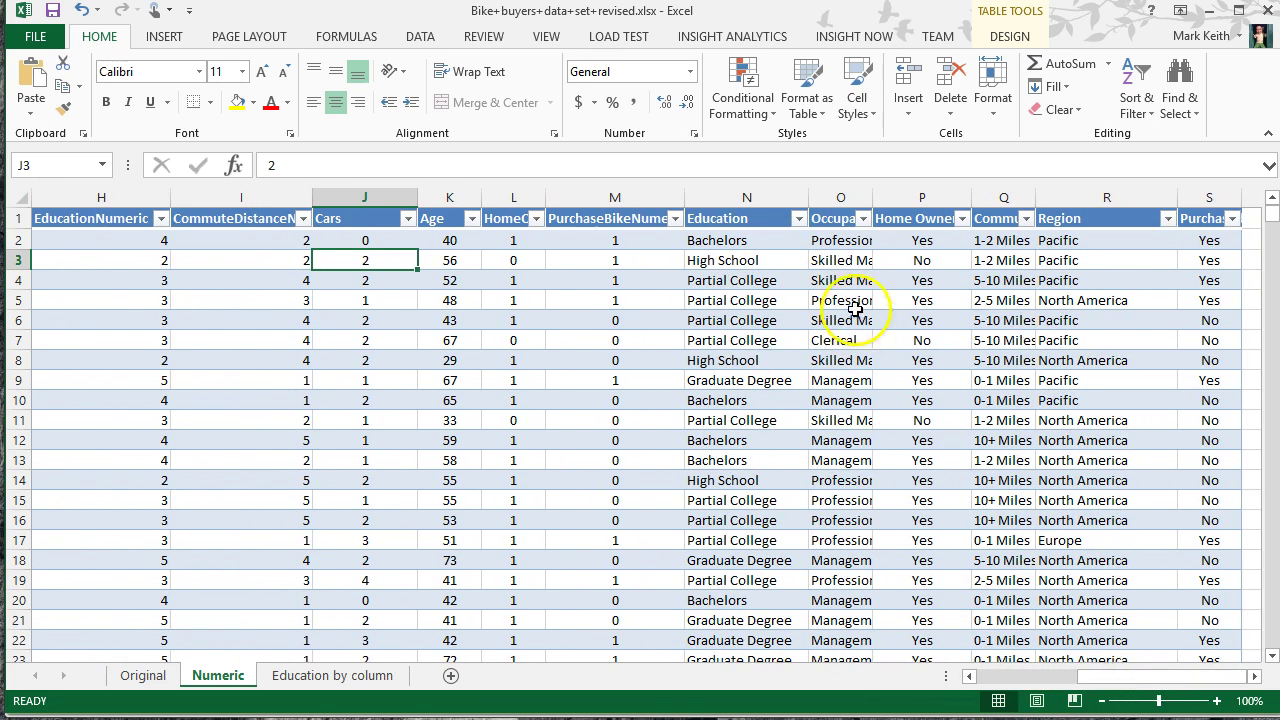
left_click(745, 256)
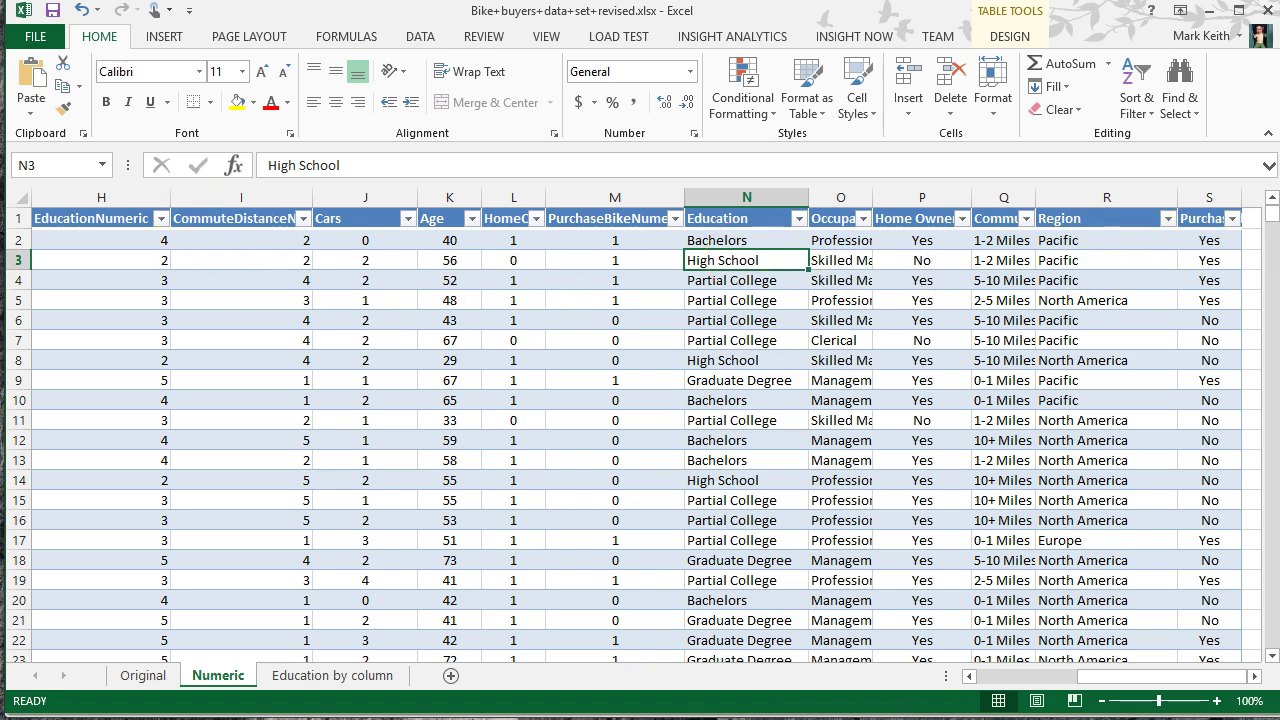
left_click_drag(1130, 682, 1023, 680)
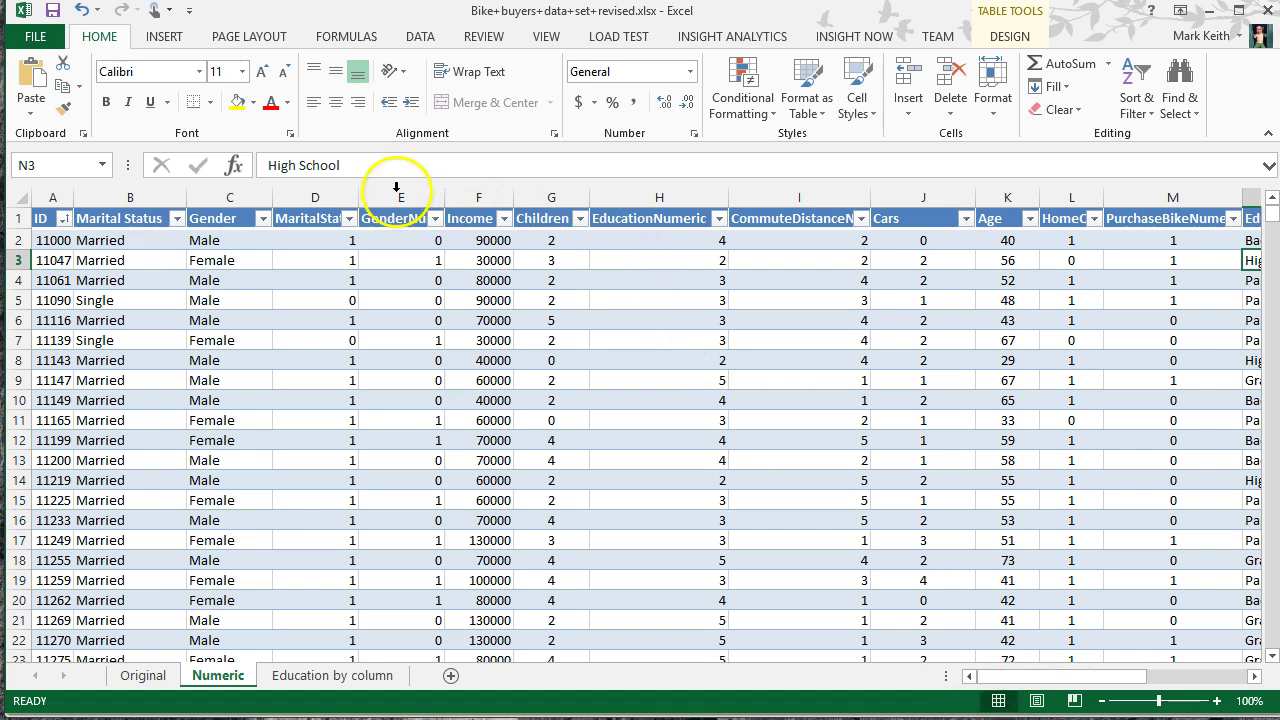
left_click_drag(130, 197, 1100, 195)
left_click_drag(1137, 679, 1020, 676)
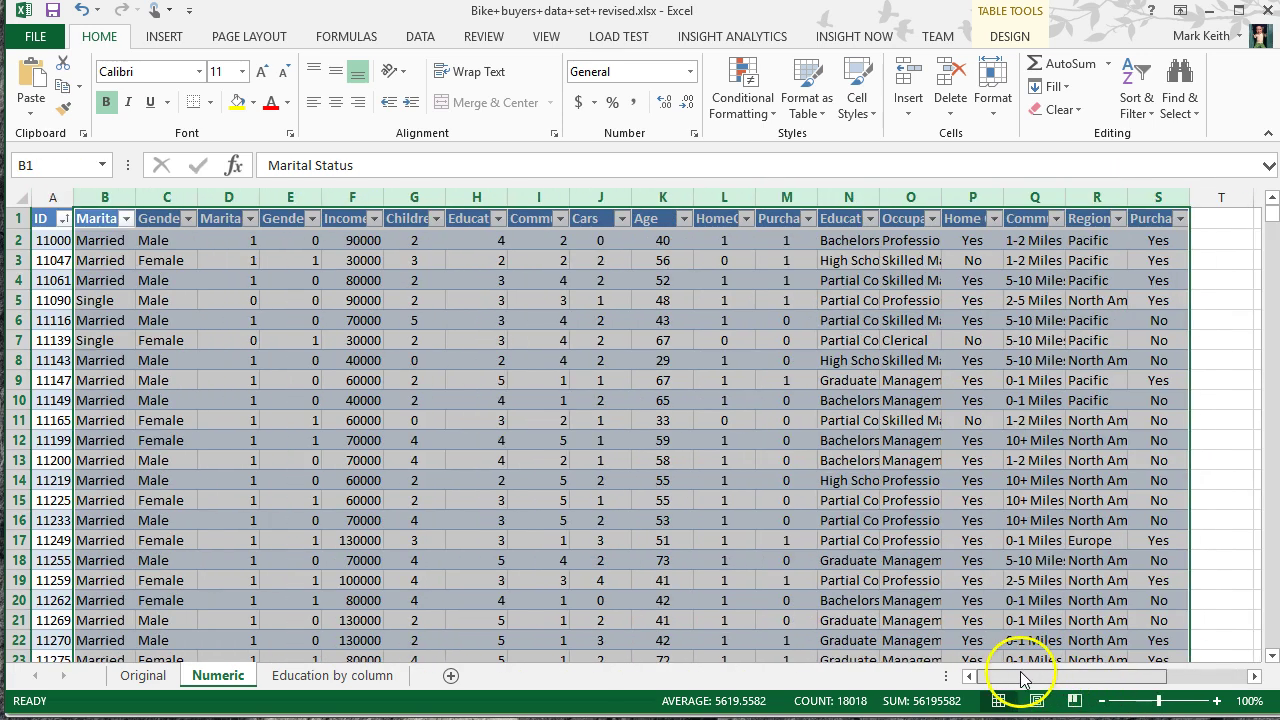
left_click(1045, 340)
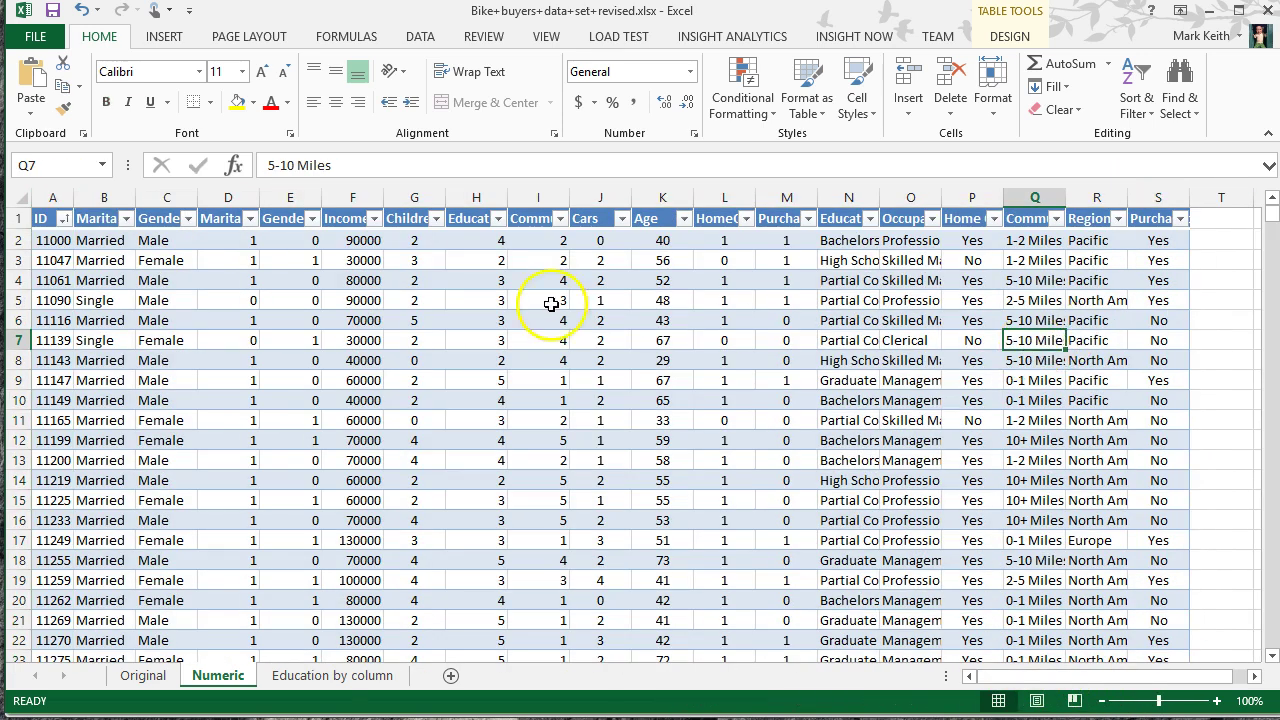
Step: Examine the first customer record, the bike purchase column, and how the Gender text values are coded in GenderNumeric
left_click_drag(55, 245, 1160, 238)
left_click(1160, 240)
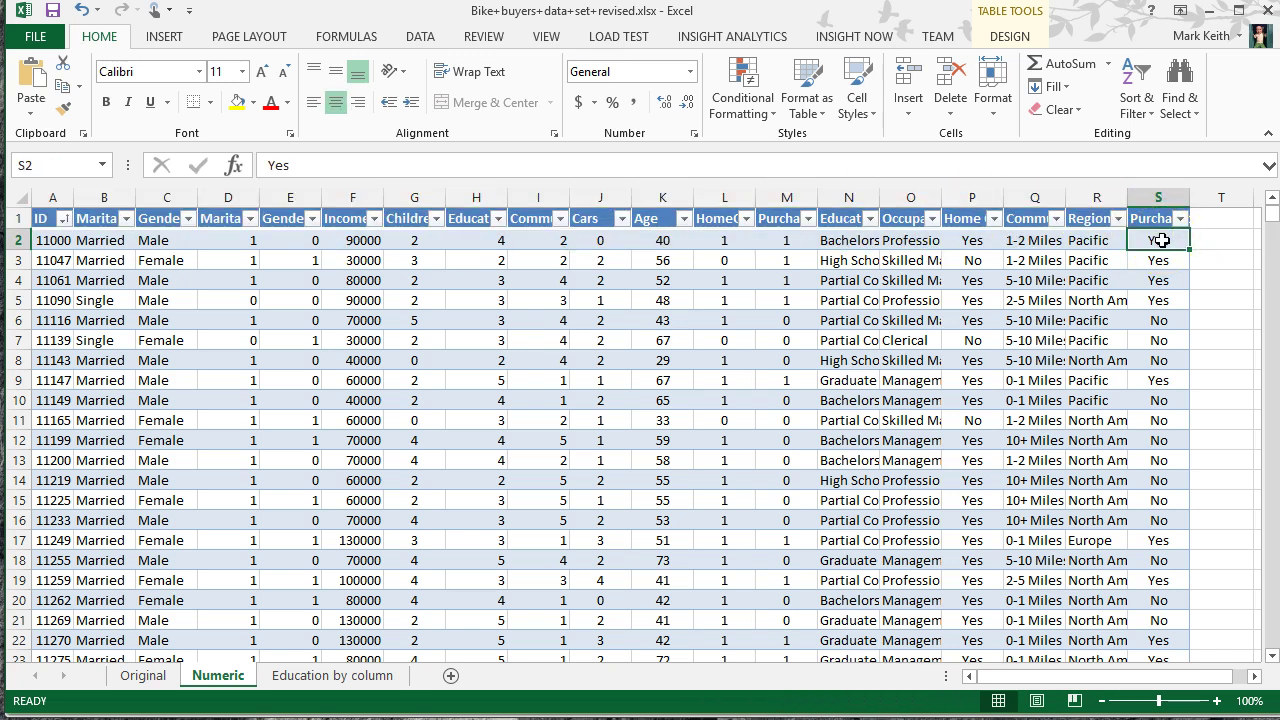
left_click(1162, 322)
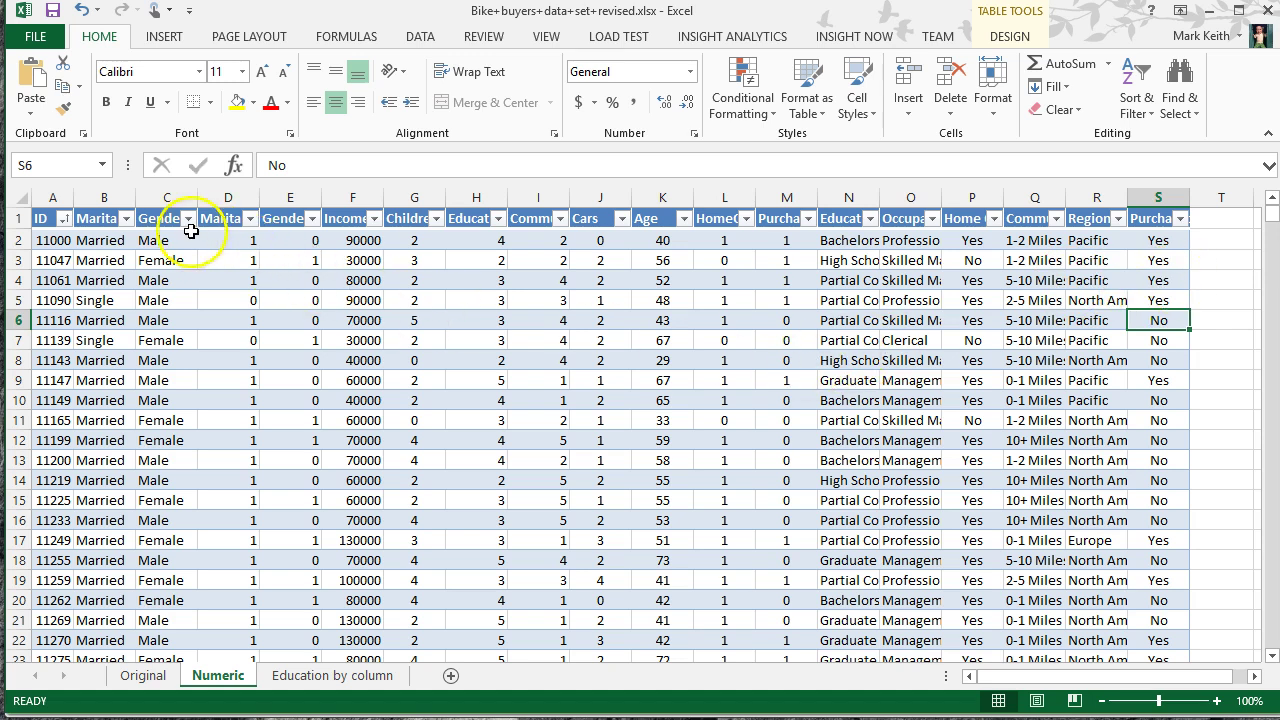
left_click(285, 221)
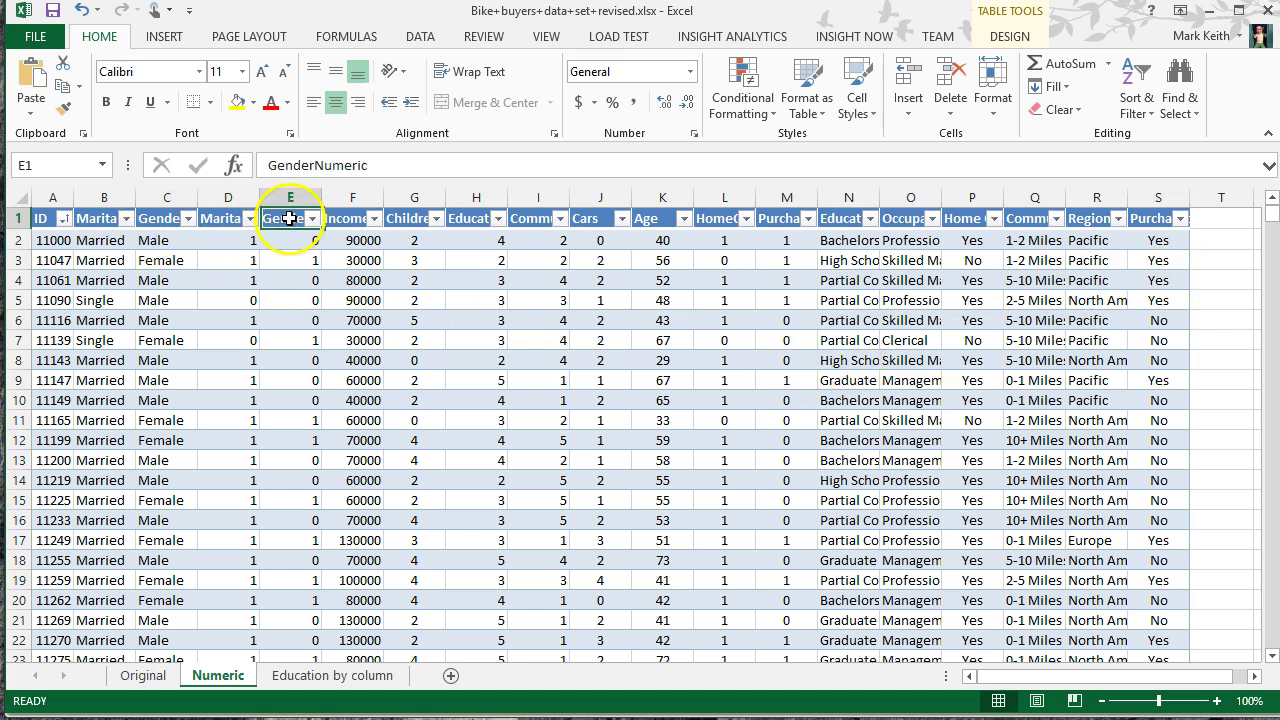
left_click(160, 219)
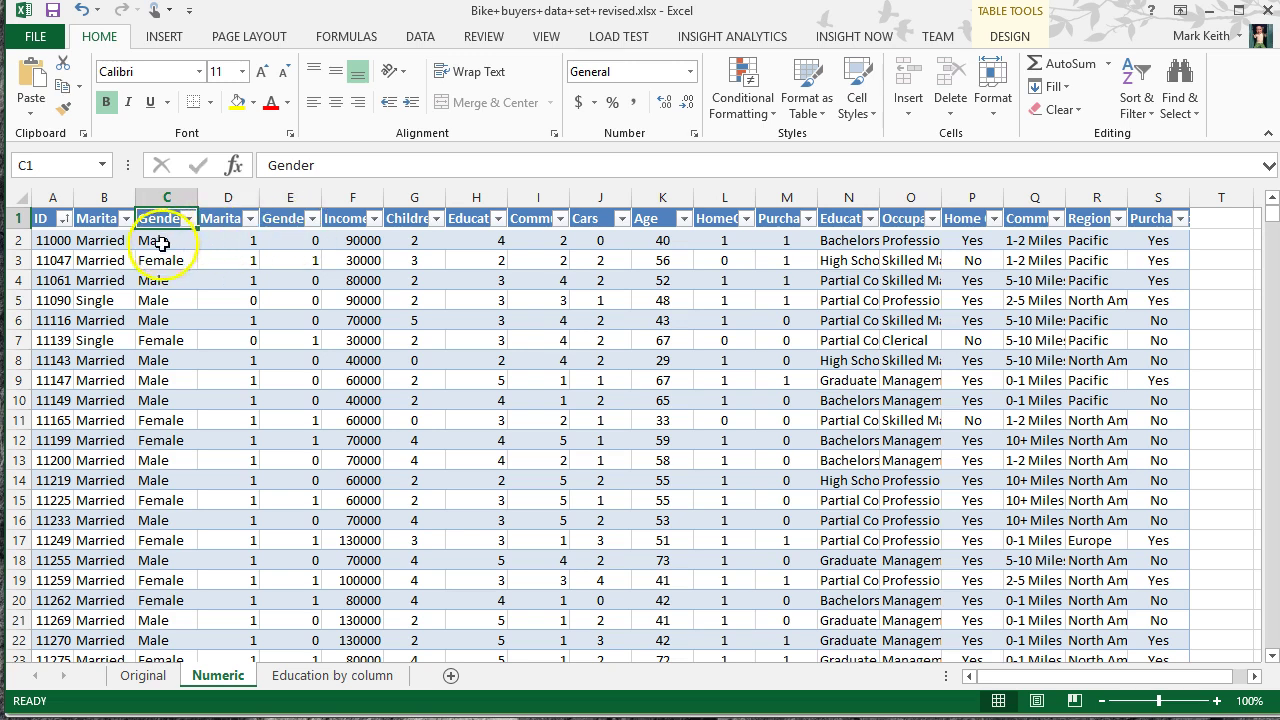
left_click_drag(163, 342, 157, 233)
left_click_drag(290, 362, 296, 221)
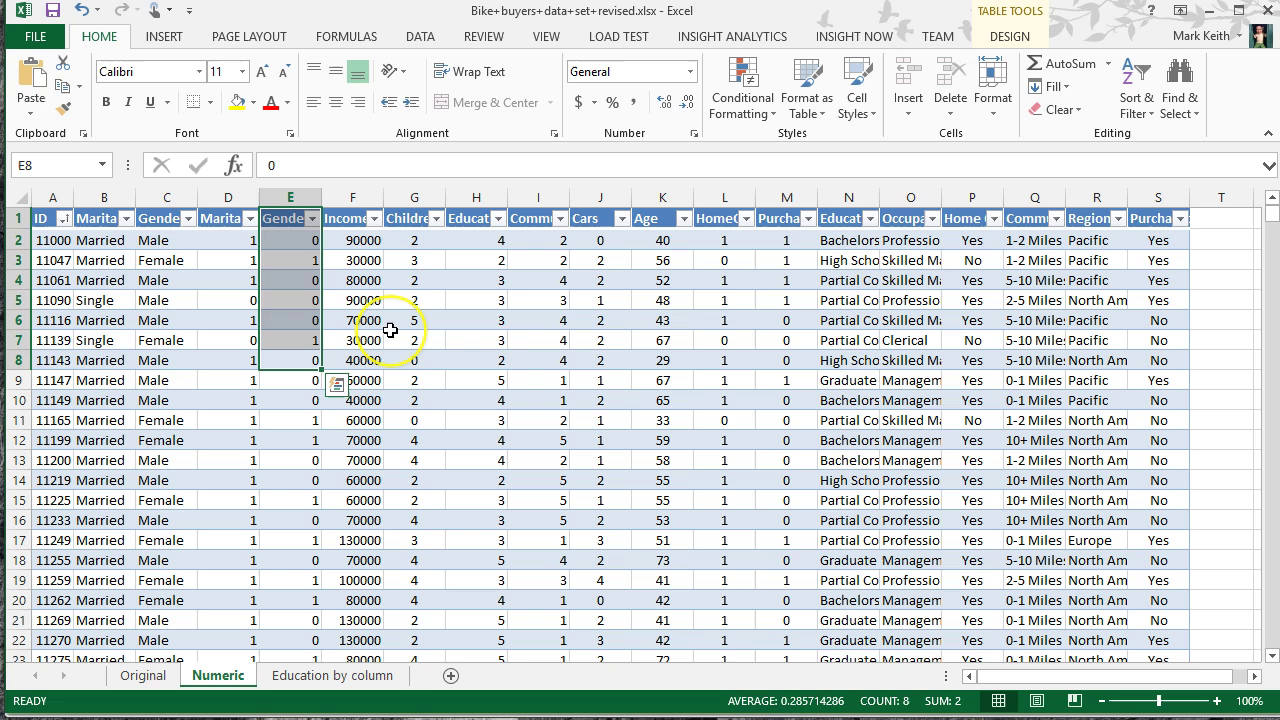
left_click(780, 318)
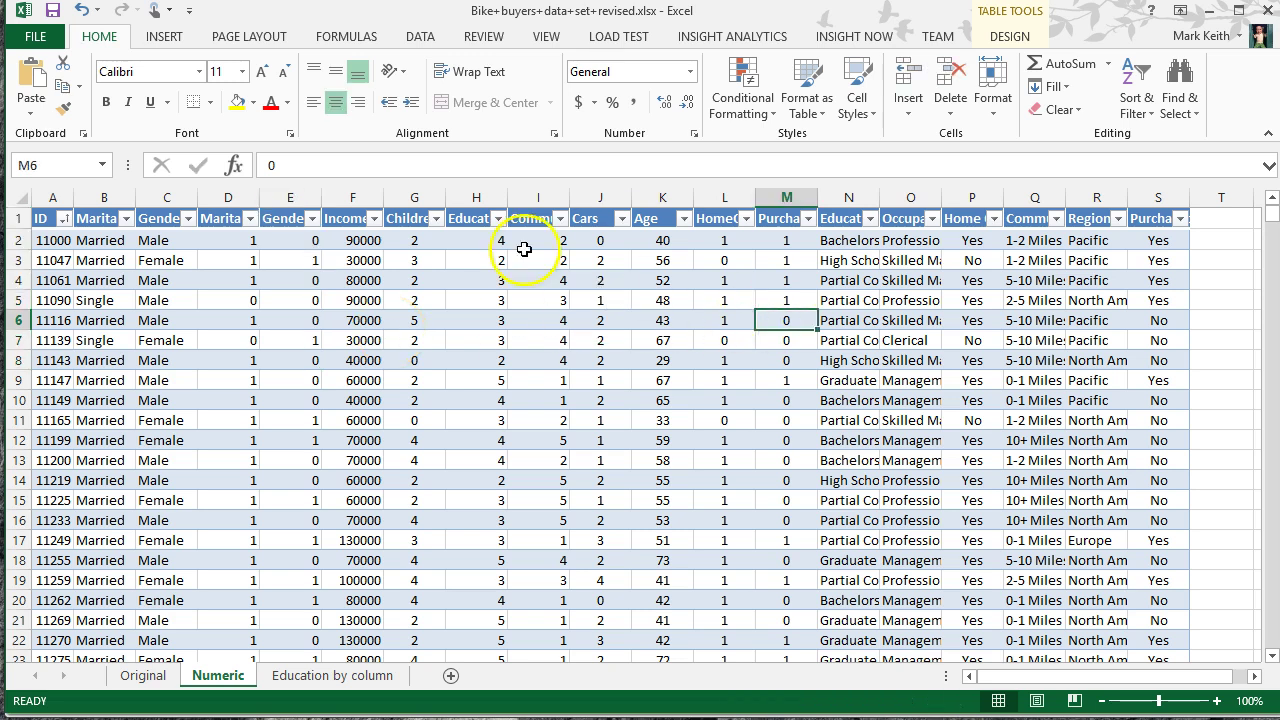
Step: Start the Regression tool from the Data Analysis tools
left_click(418, 38)
left_click(1153, 66)
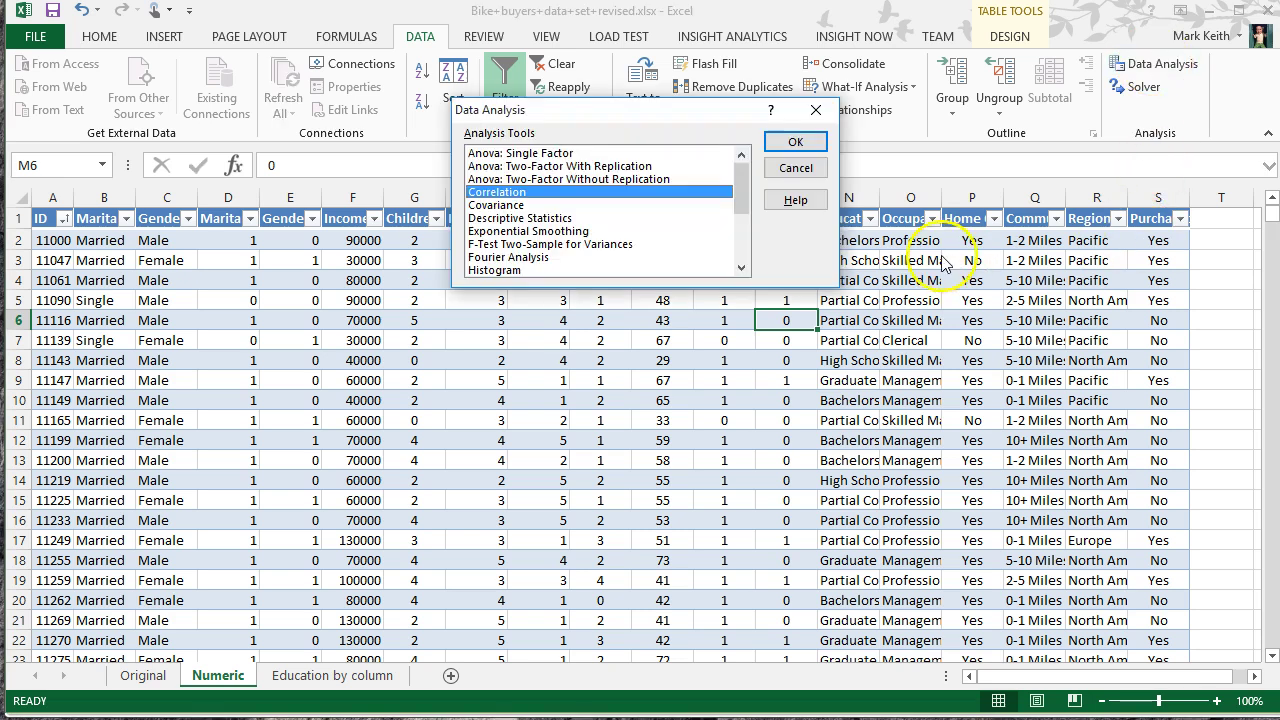
left_click(588, 192)
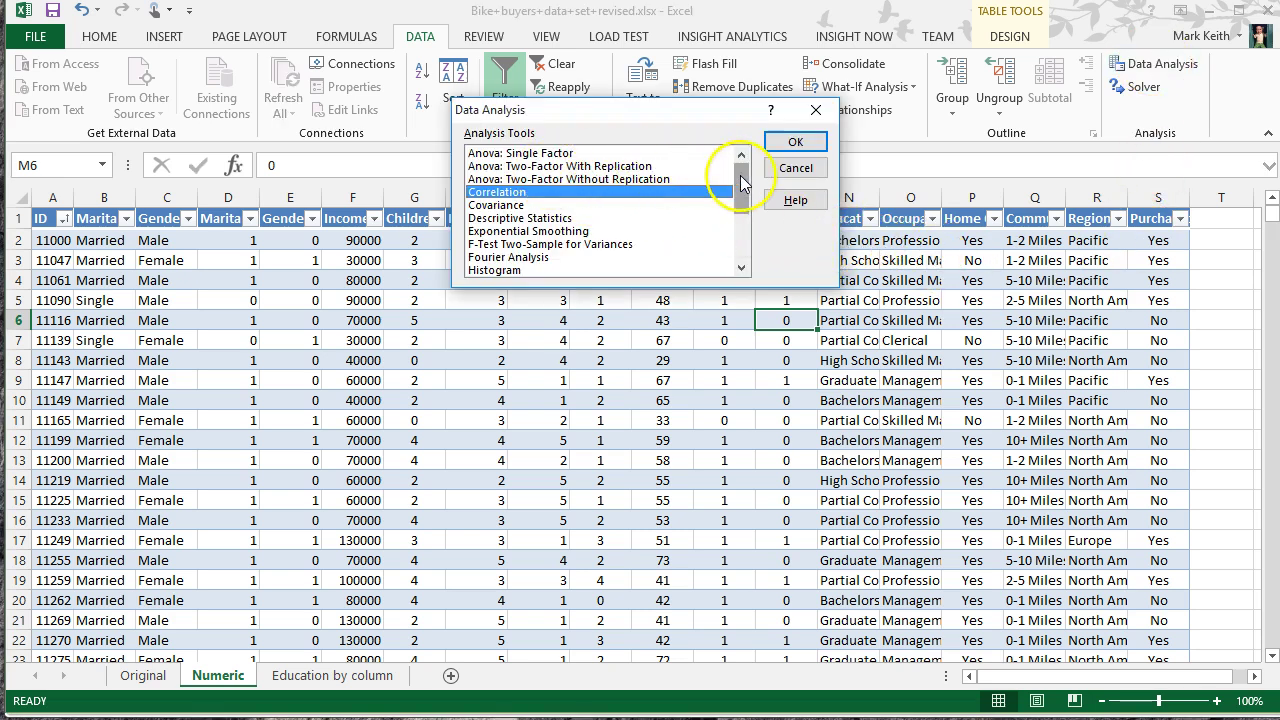
left_click_drag(741, 180, 741, 233)
left_click(497, 205)
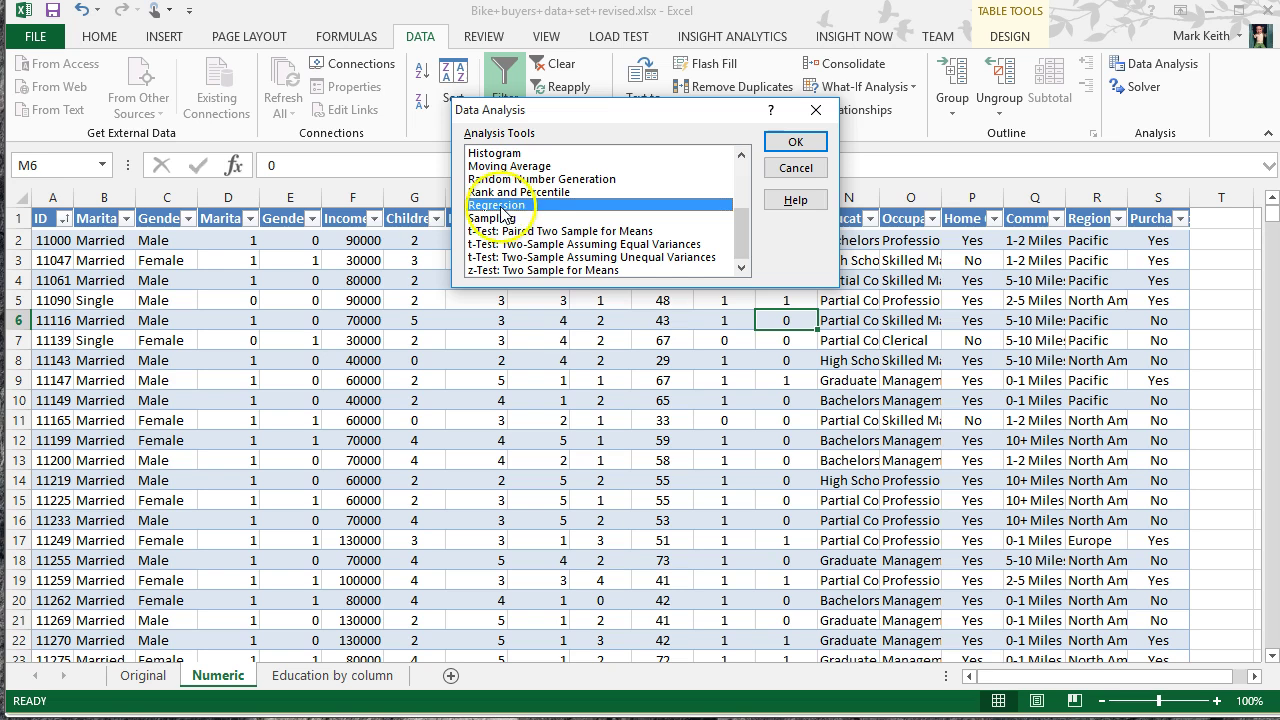
left_click(808, 143)
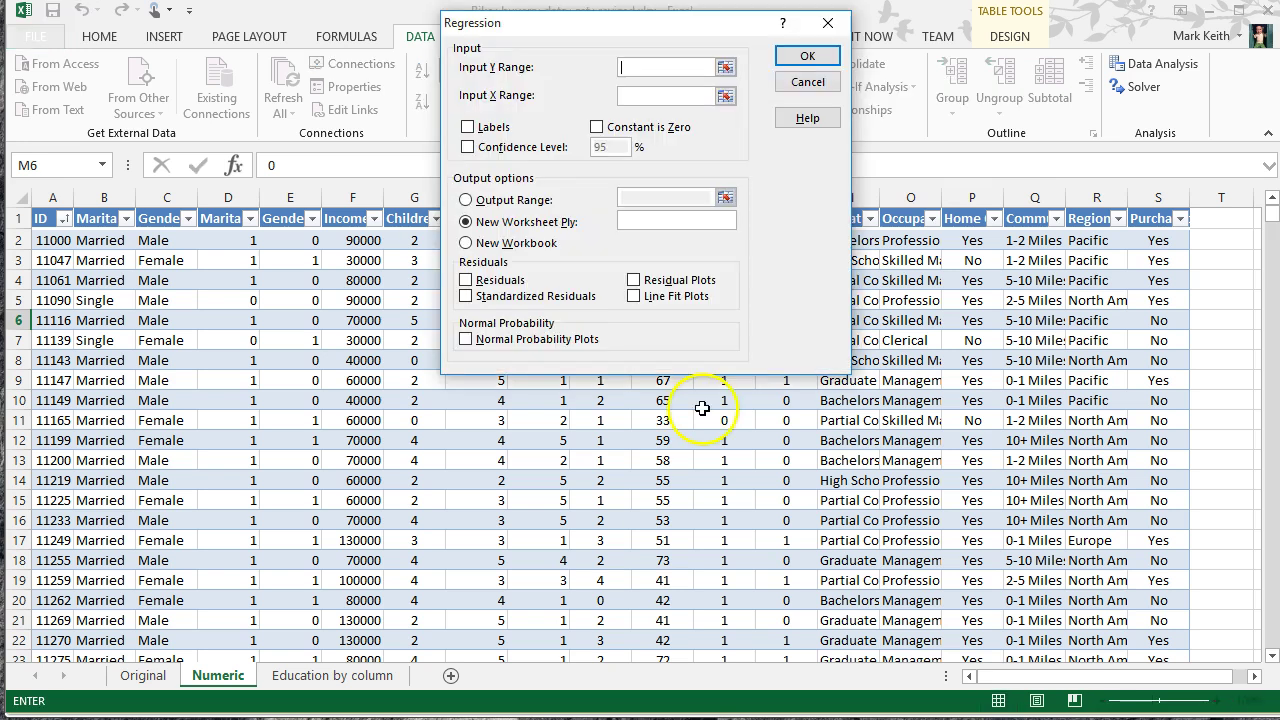
Step: Set the regression's Input Y Range to the numeric bike purchase column including its header, $M$1:$M$1001
left_click_drag(670, 30, 662, 200)
left_click(650, 240)
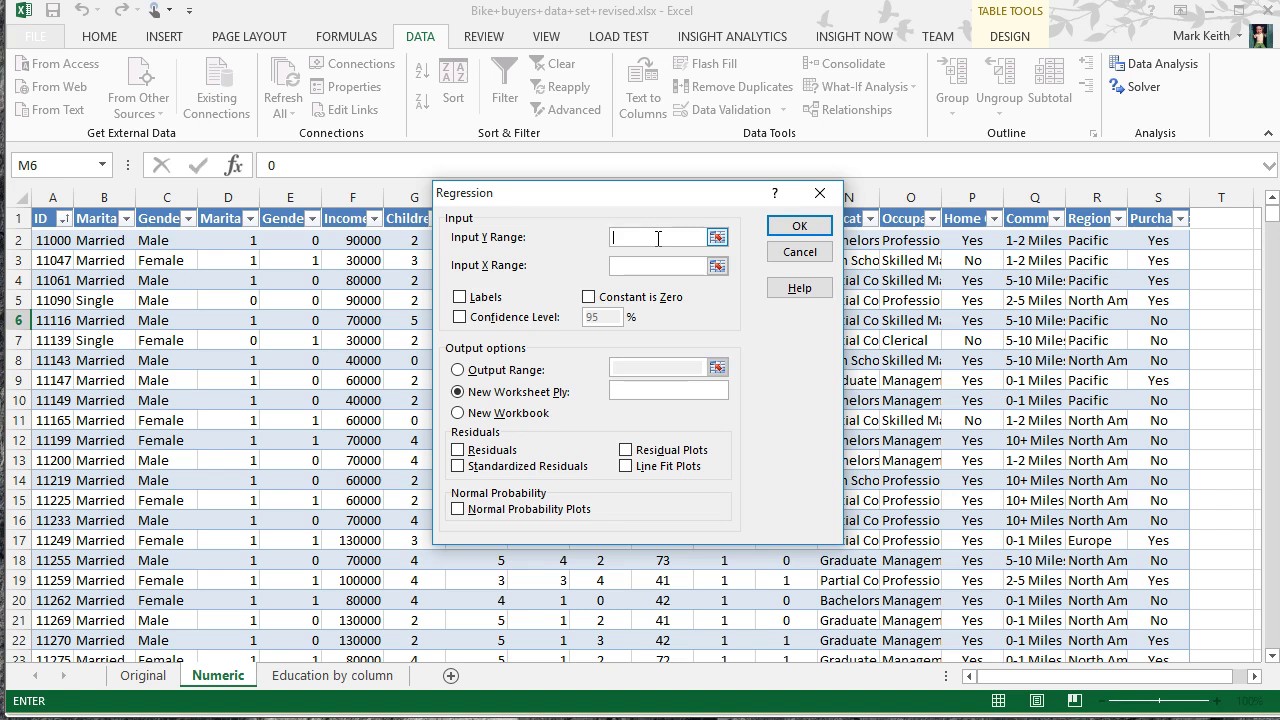
left_click(657, 238)
left_click(717, 236)
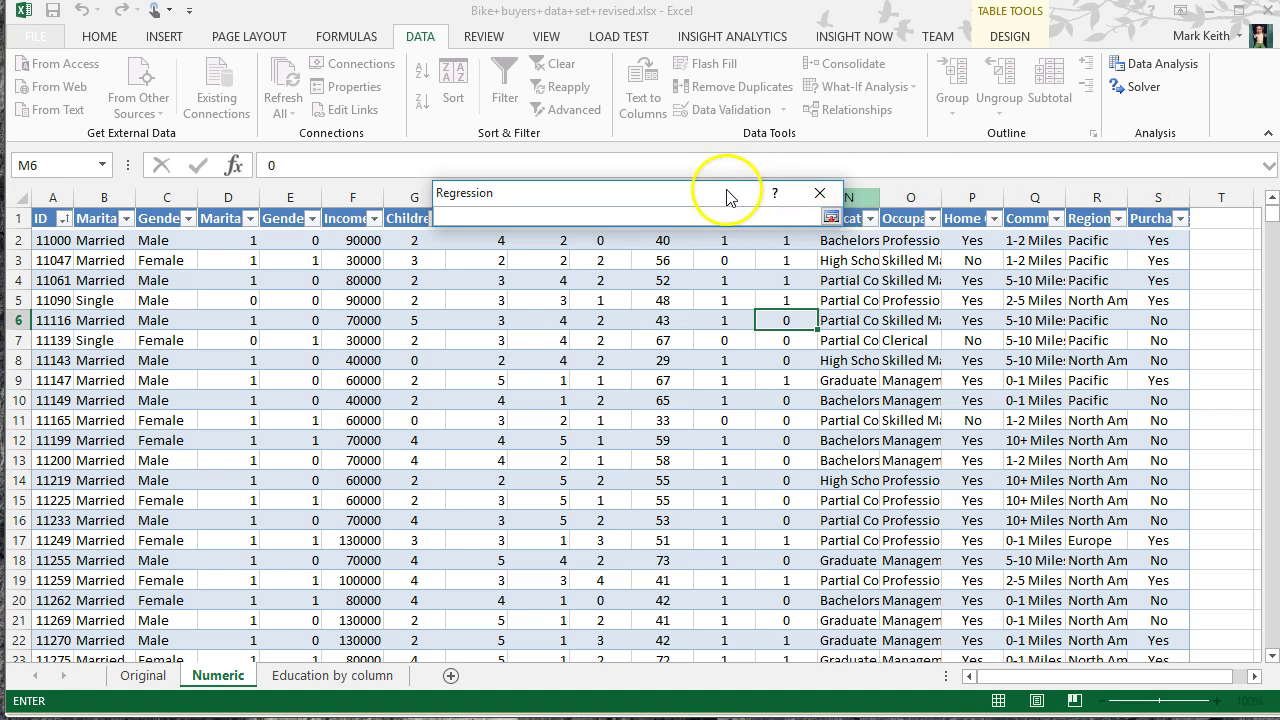
left_click_drag(729, 193, 725, 111)
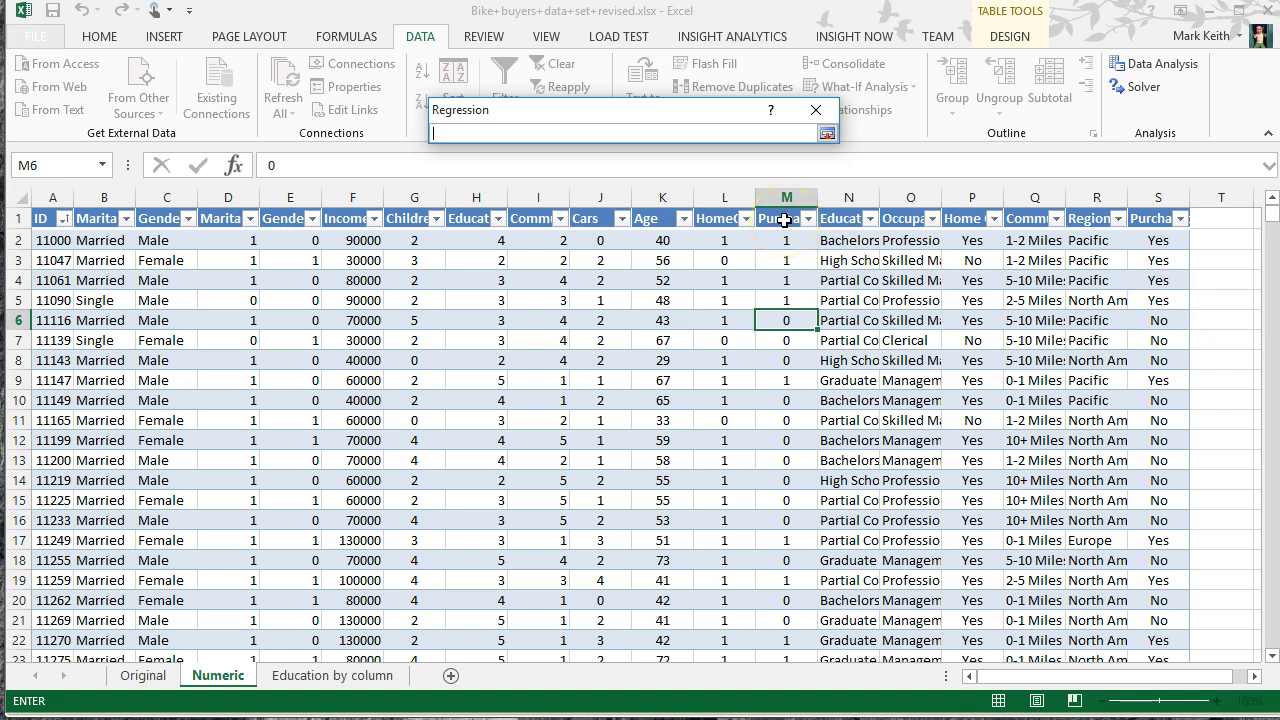
left_click_drag(784, 220, 790, 338)
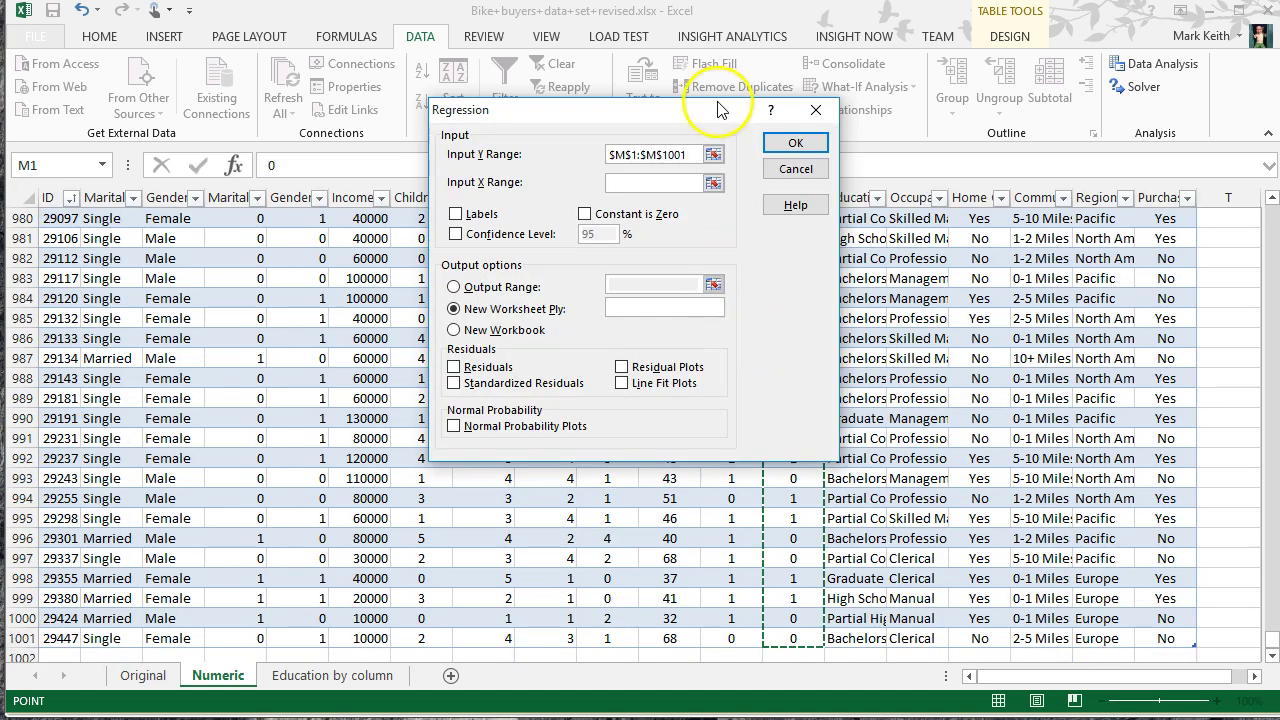
left_click_drag(702, 132, 510, 135)
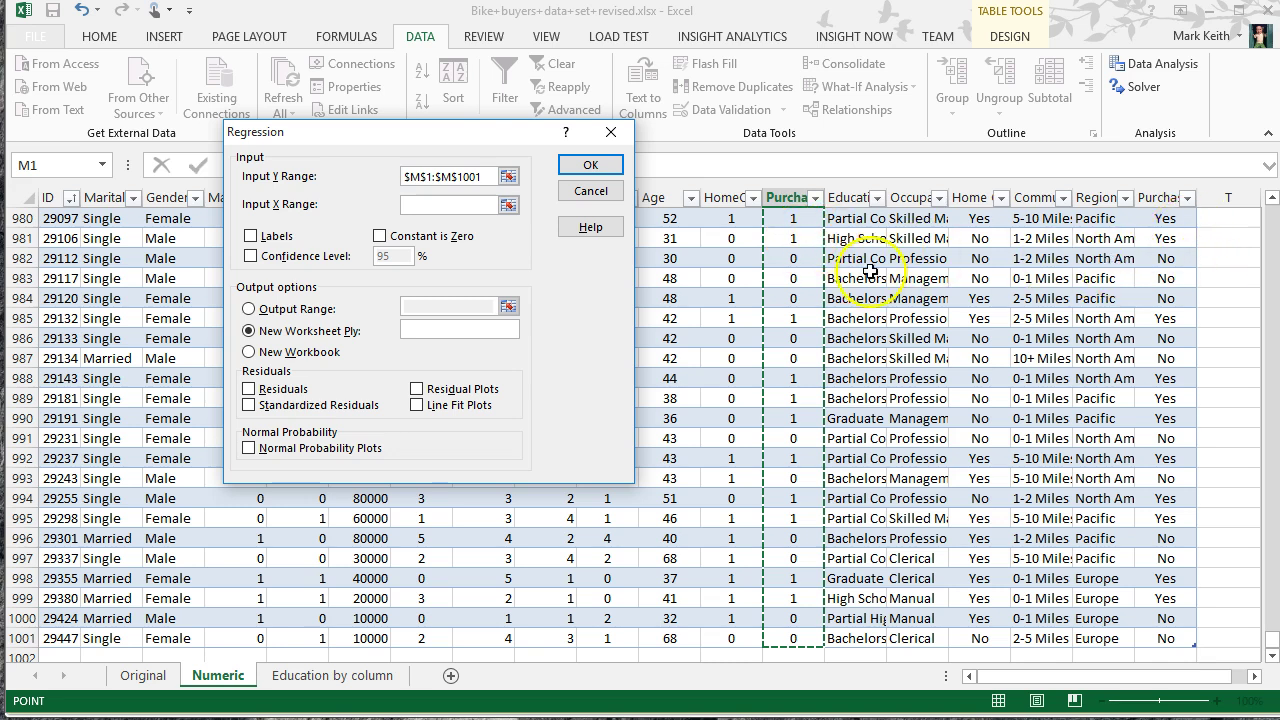
Step: Set the Input X Range to the numeric predictor columns from MaritalStatusNumeric through home ownership, including headers, $D$1:$L$1001
left_click(407, 206)
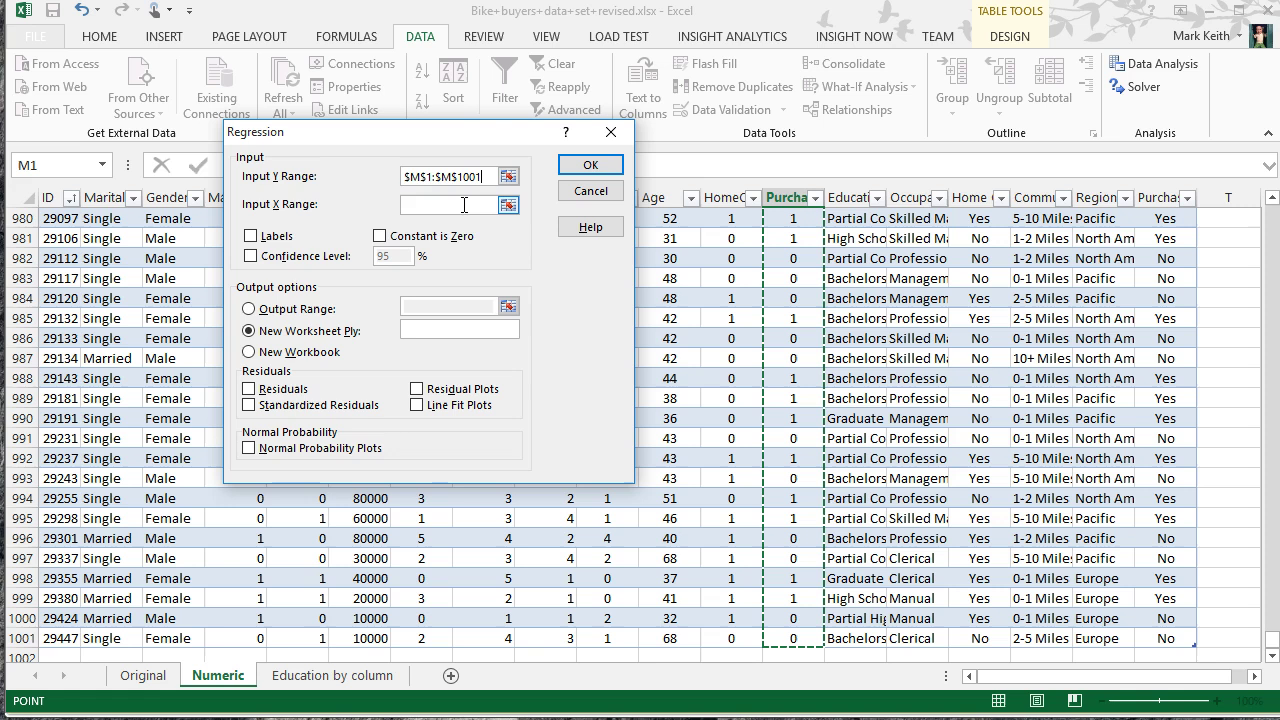
left_click(425, 206)
left_click(508, 204)
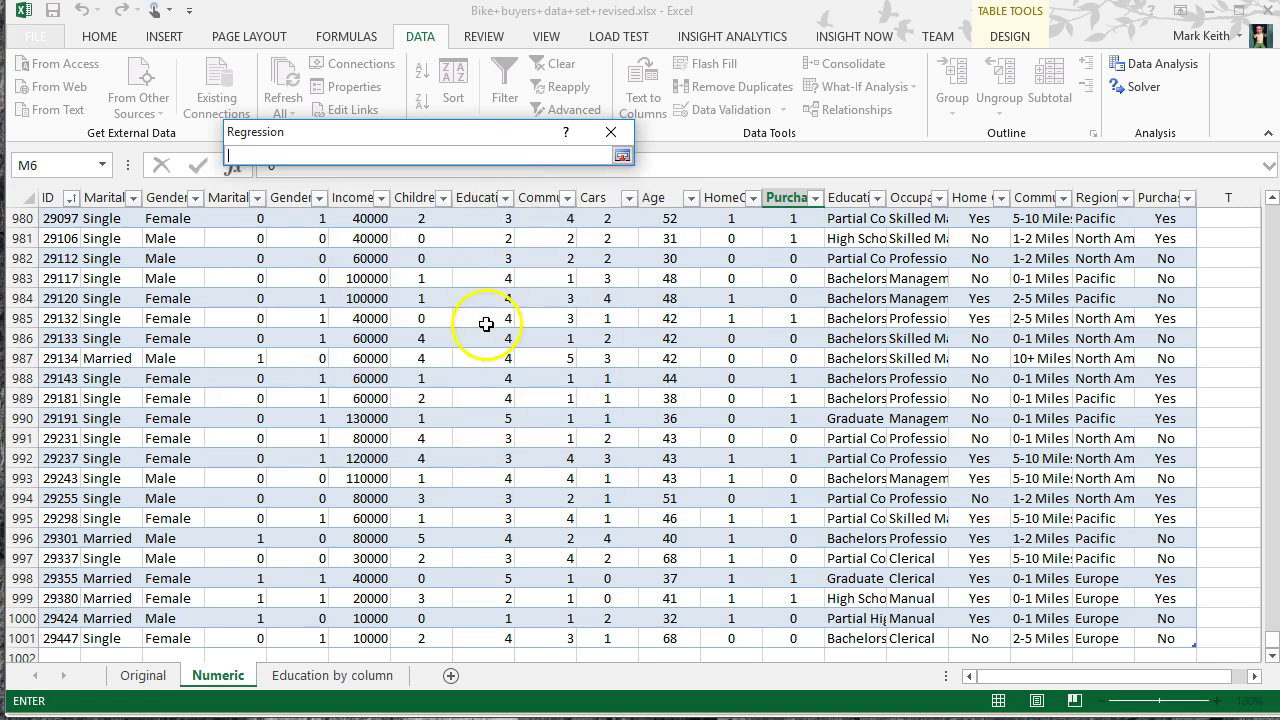
scroll(412, 355, "up", 15)
left_click(386, 351)
key("ctrl+Up")
key("Left")
key("Left")
key("Left")
key("shift+Right")
key("shift+Right")
key("shift+Right")
key("shift+Right")
key("shift+Right")
key("shift+Right")
key("shift+Right")
key("shift+Right")
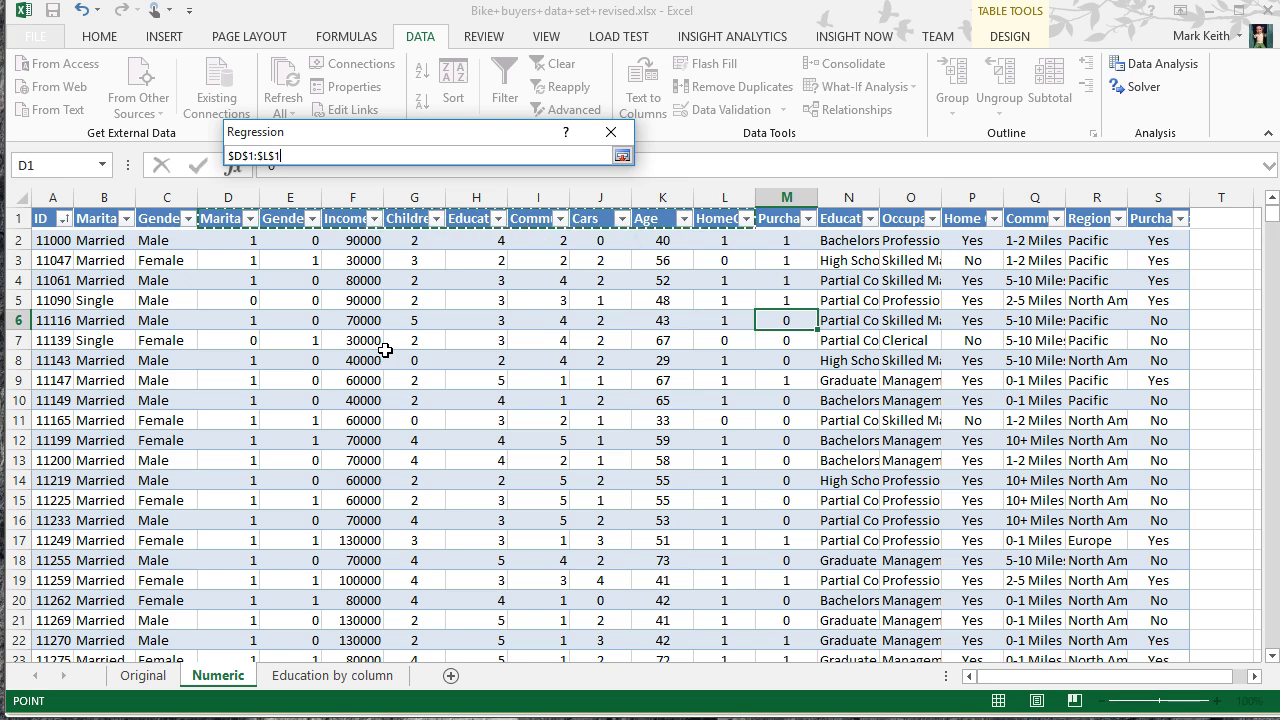
key("ctrl+shift+Down")
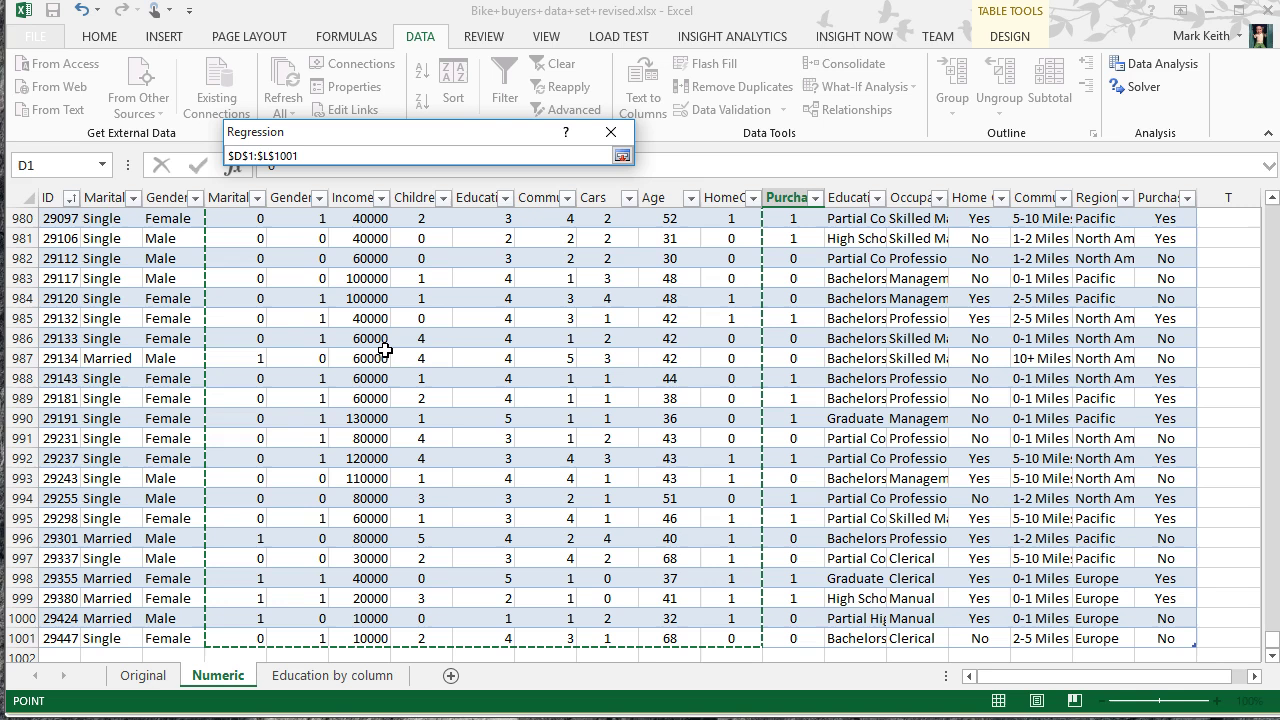
key("Return")
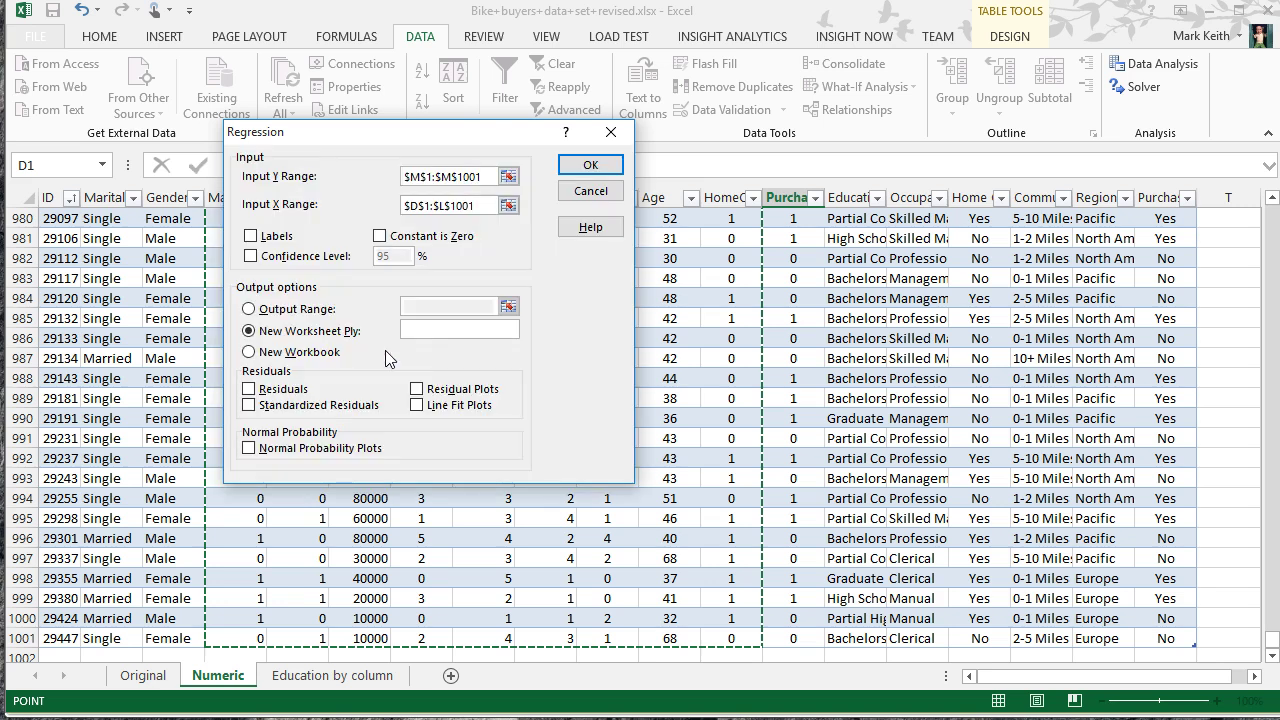
Step: Enable Labels, set the output range to $U$2 on the current sheet, and run the regression
left_click(252, 237)
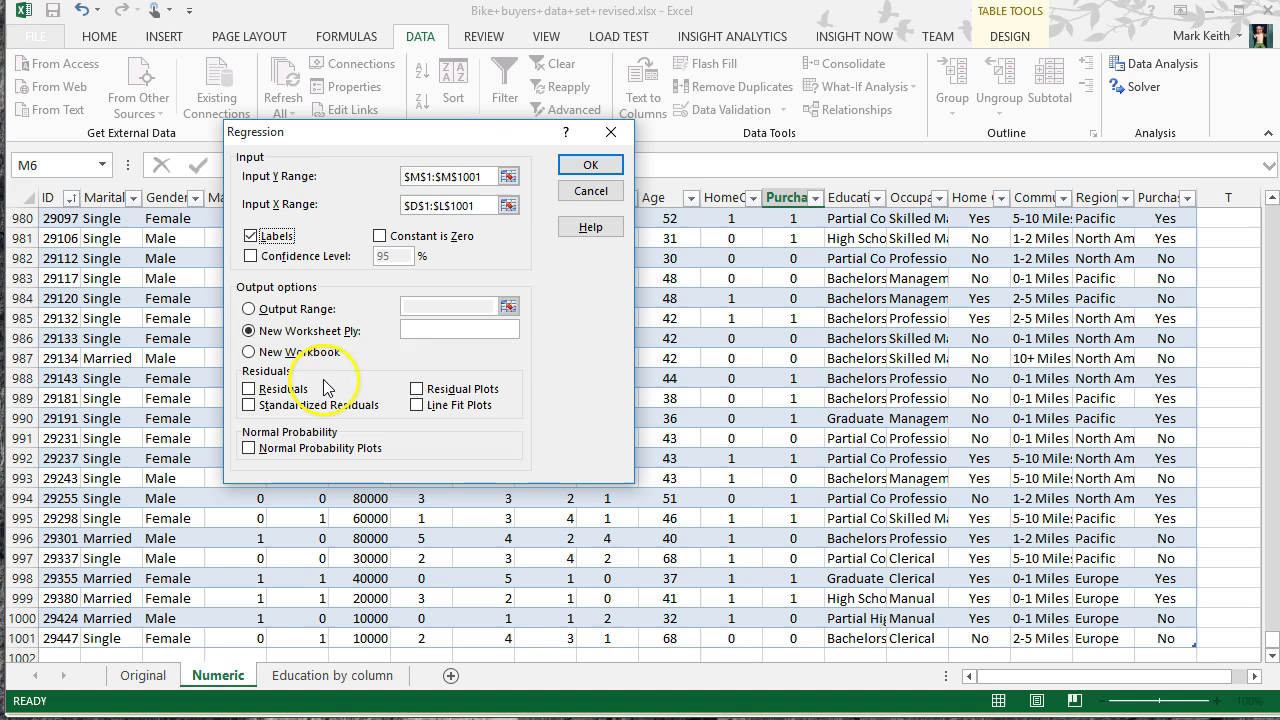
left_click(249, 309)
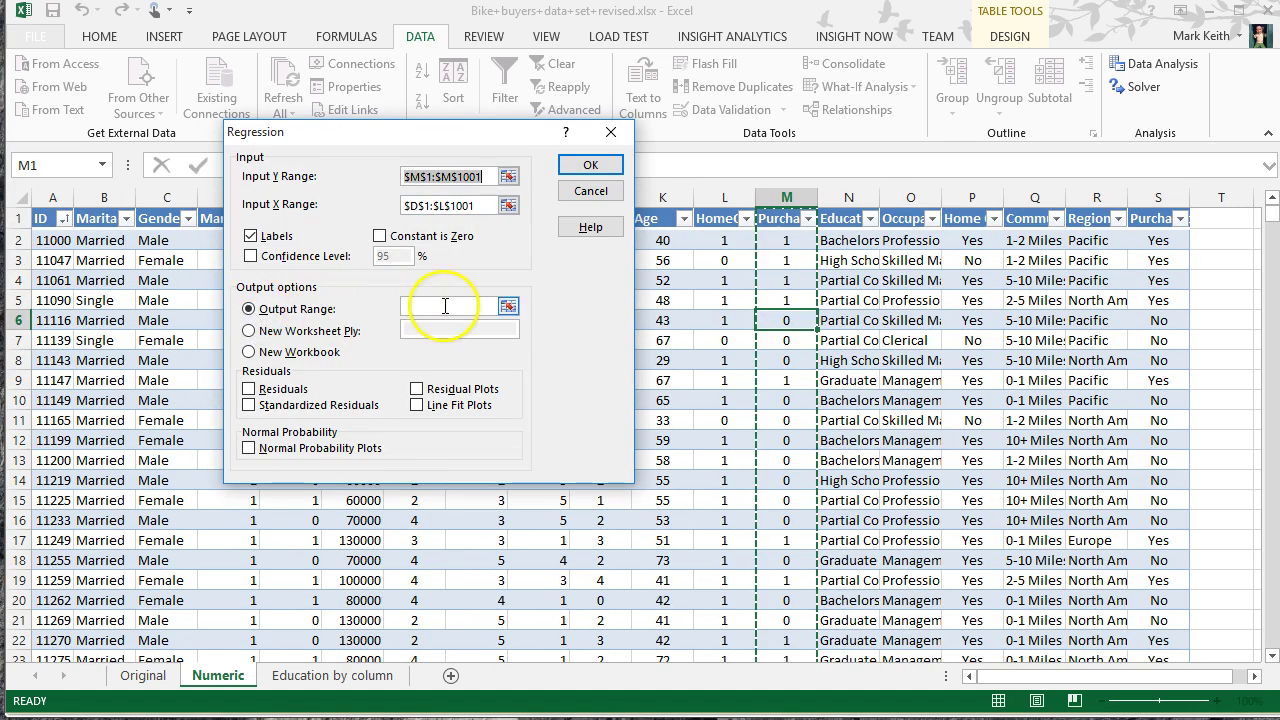
left_click(508, 306)
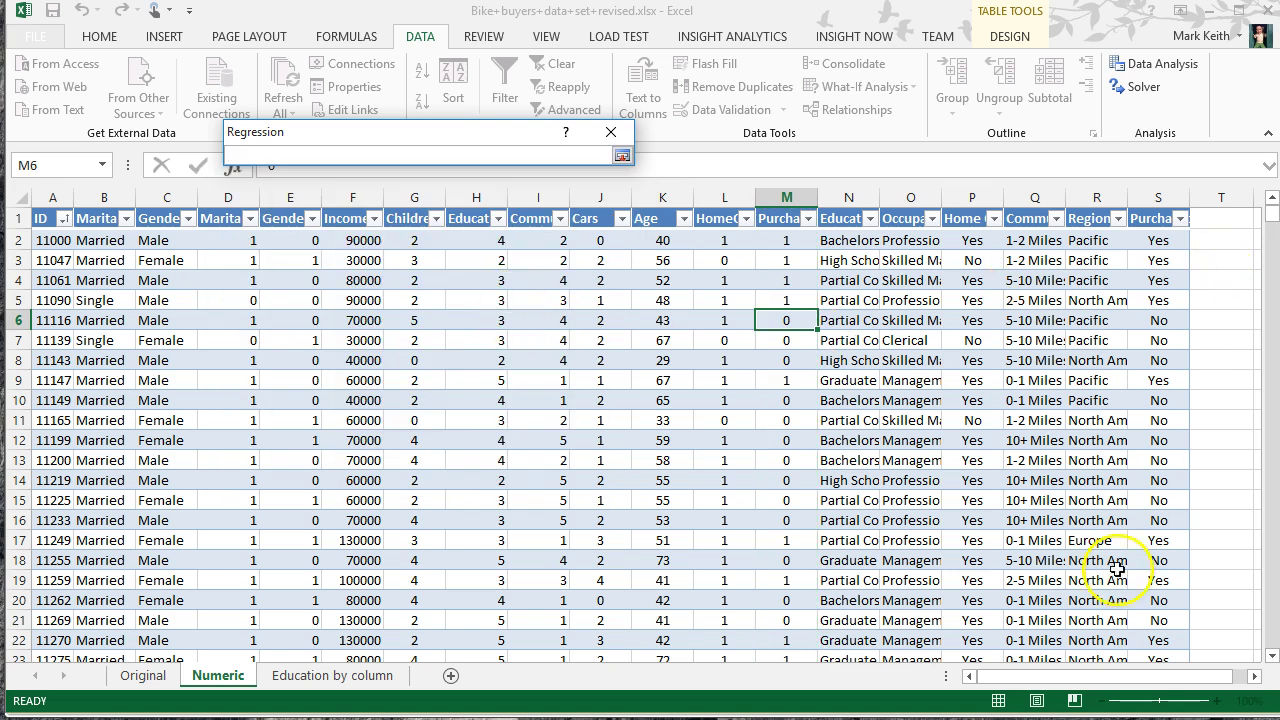
left_click(1253, 676)
left_click(1220, 245)
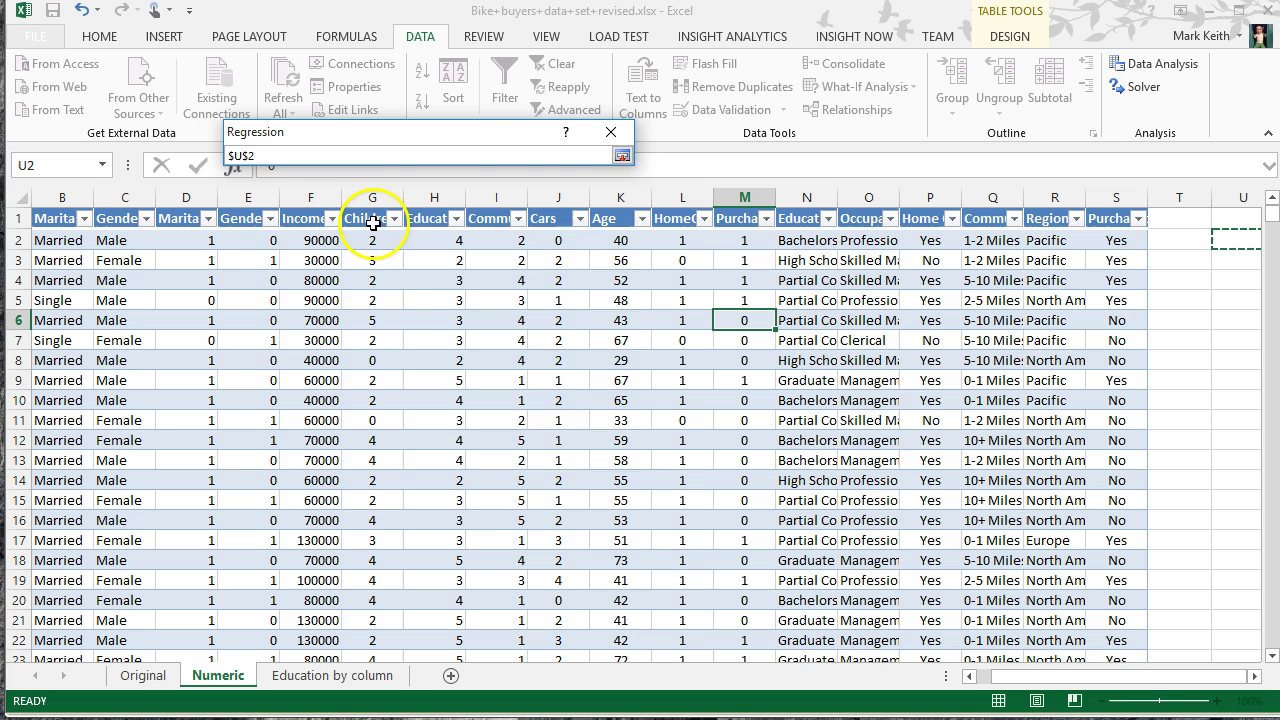
key("Return")
left_click(588, 167)
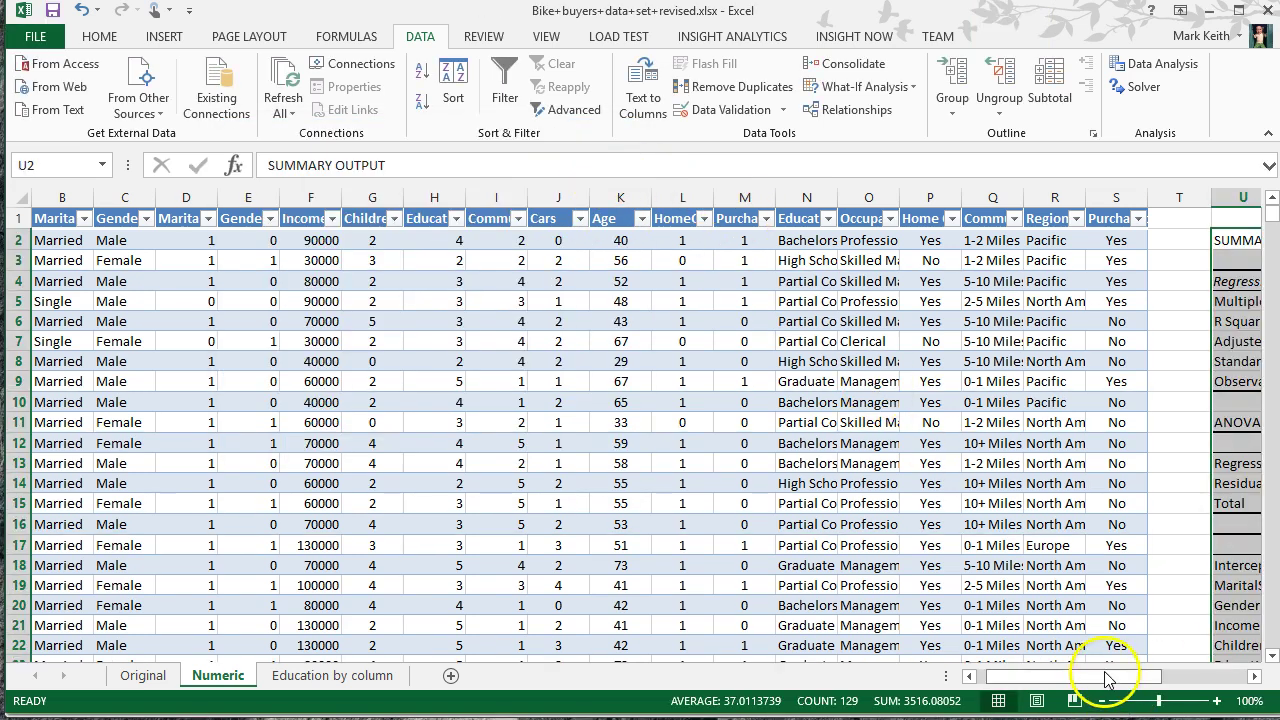
Step: Autofit column U so the row labels of the regression summary output are fully readable
left_click_drag(1160, 675, 1231, 675)
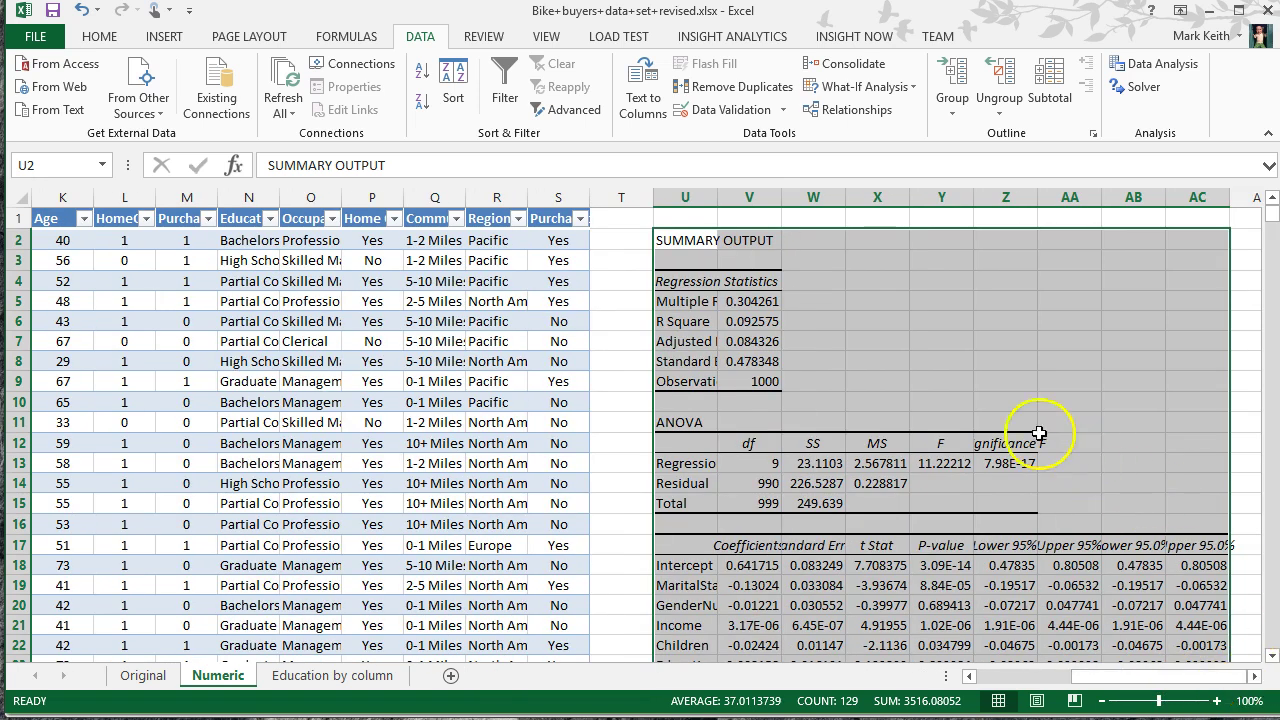
double_click(720, 197)
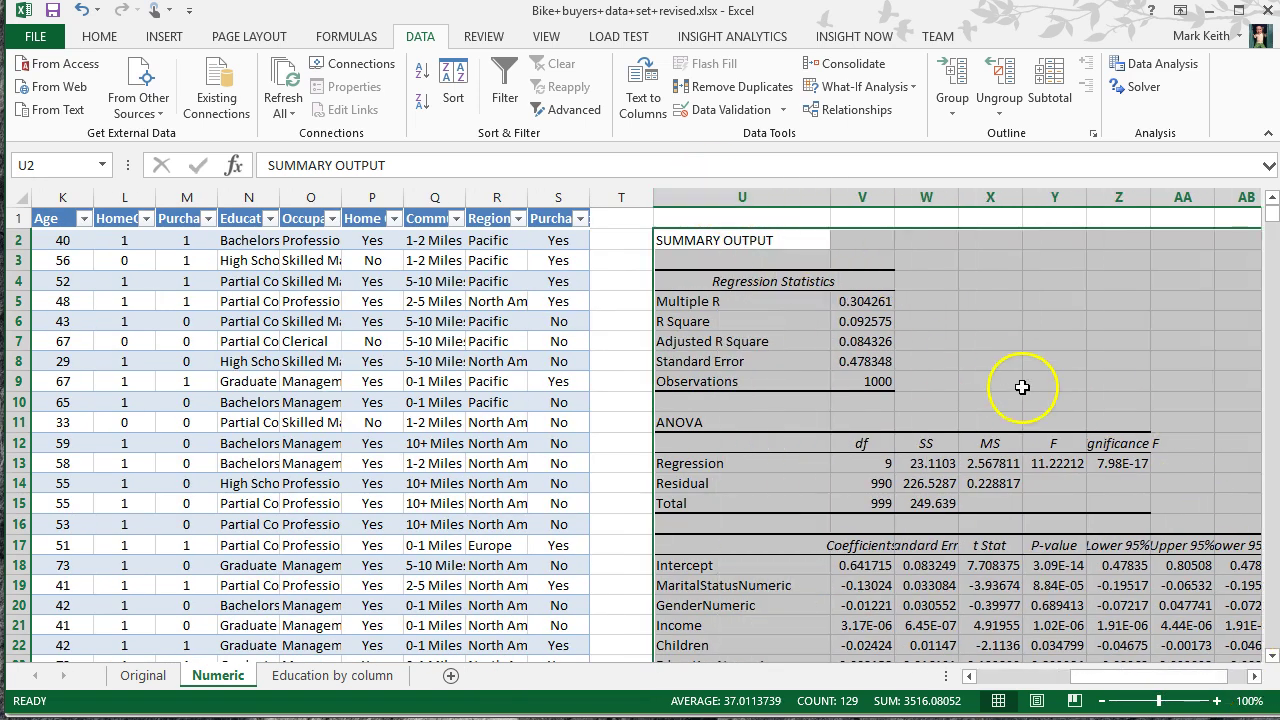
left_click(923, 318)
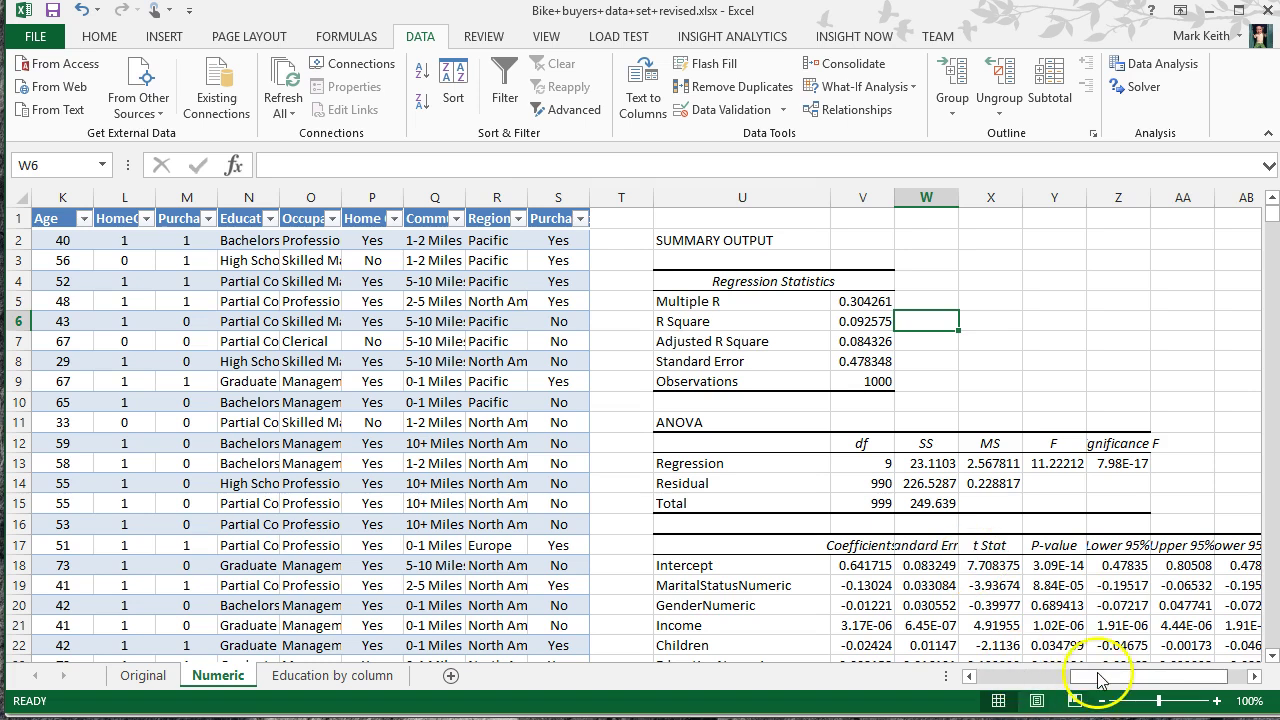
Step: Bold the R Square label and its value in the Regression Statistics table
left_click_drag(1094, 680, 1109, 680)
left_click_drag(572, 283, 760, 388)
left_click_drag(611, 323, 760, 323)
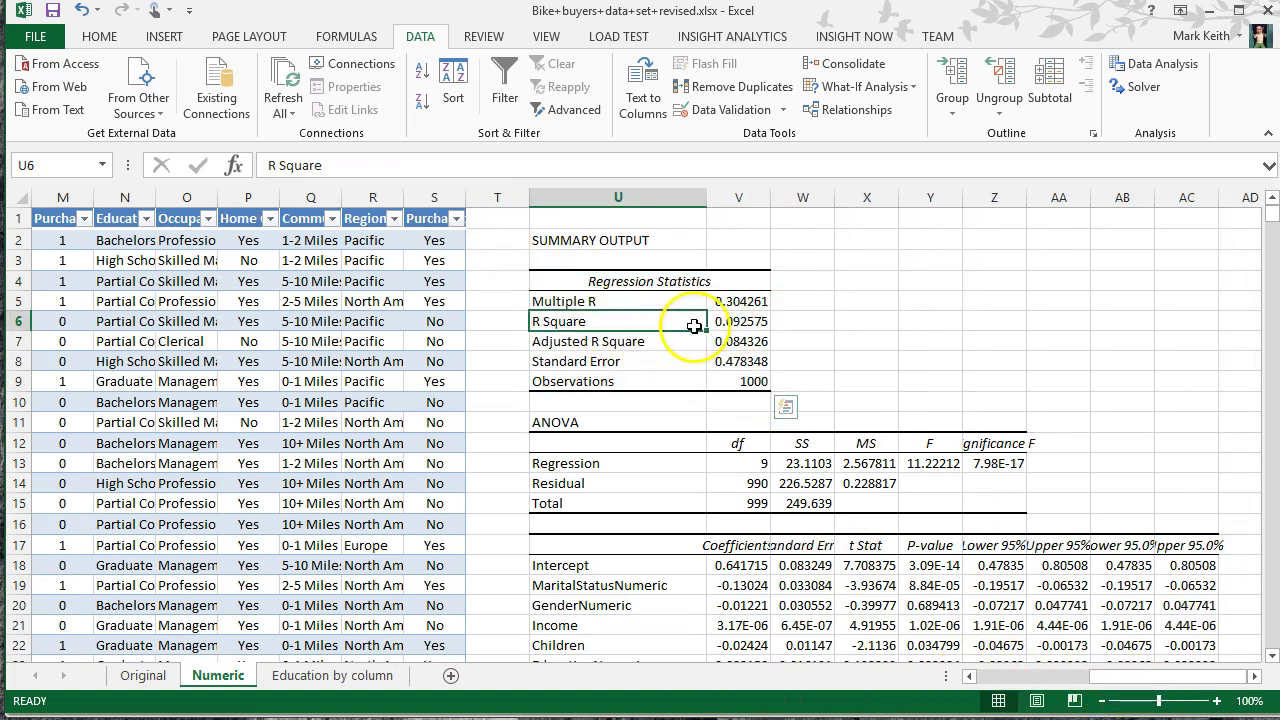
key("ctrl+b")
left_click(830, 318)
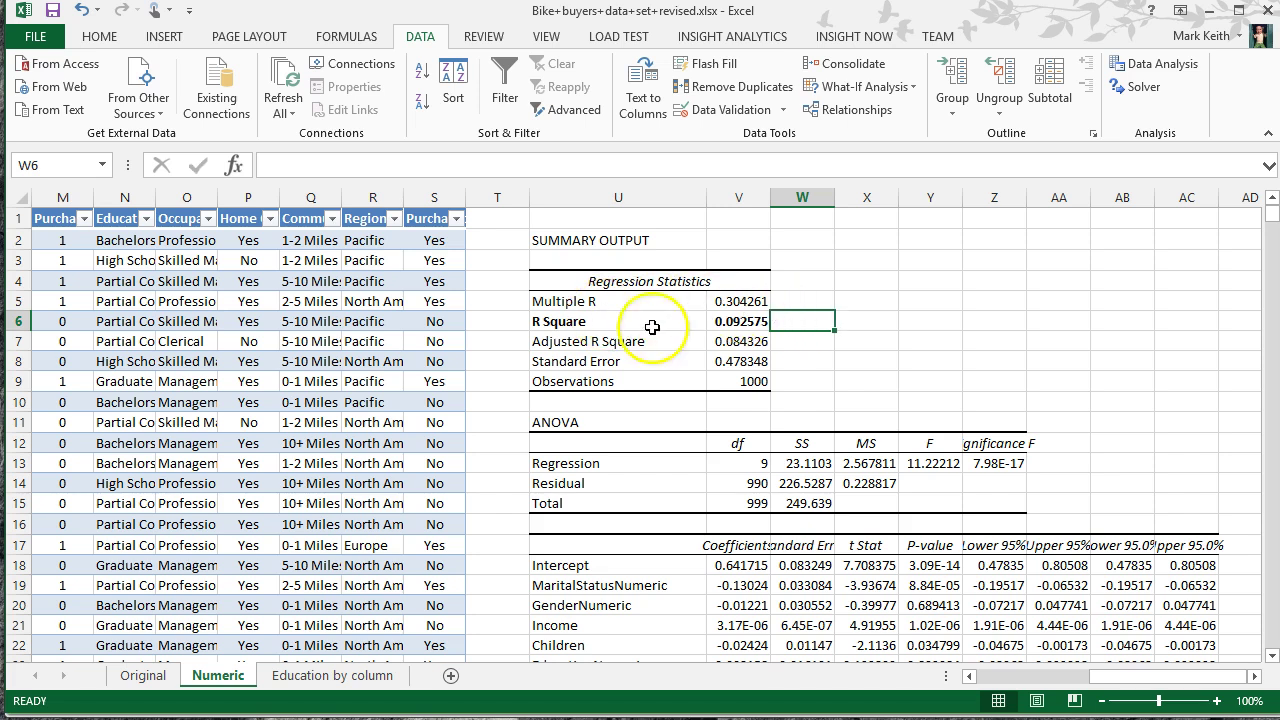
Step: Format the R Square value as a percentage with two decimal places
left_click(722, 320)
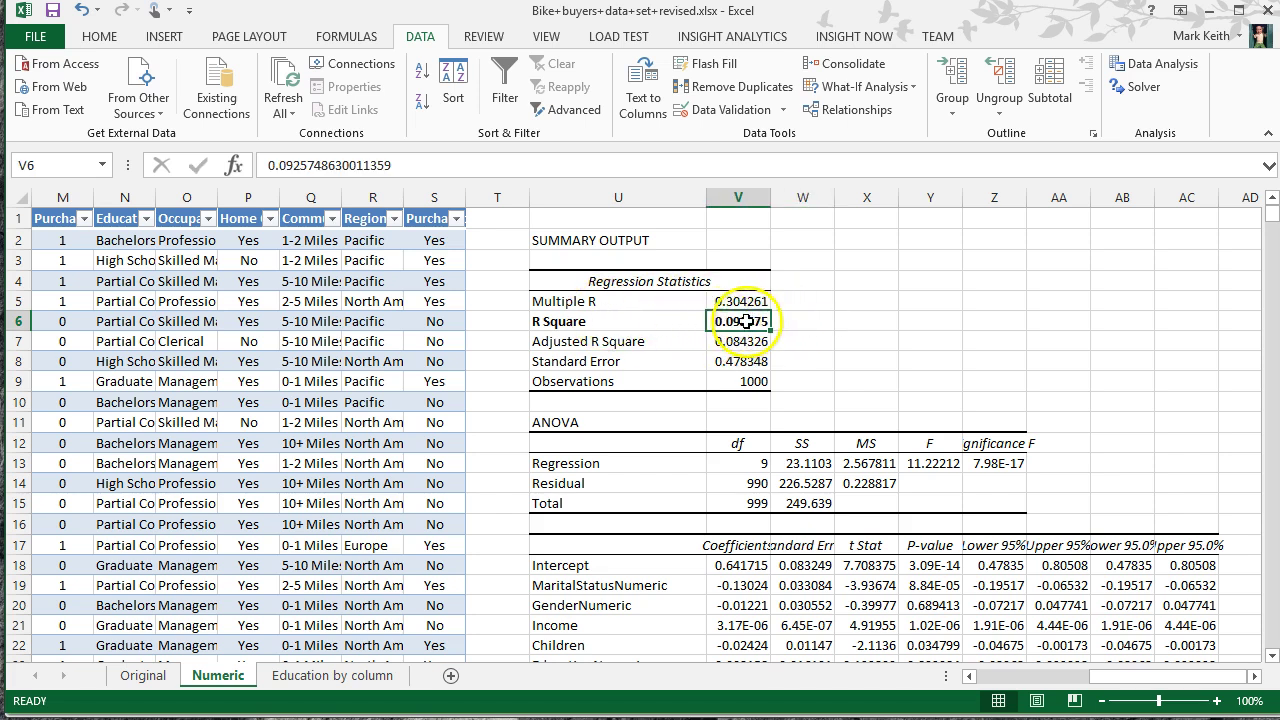
left_click(100, 36)
left_click(614, 104)
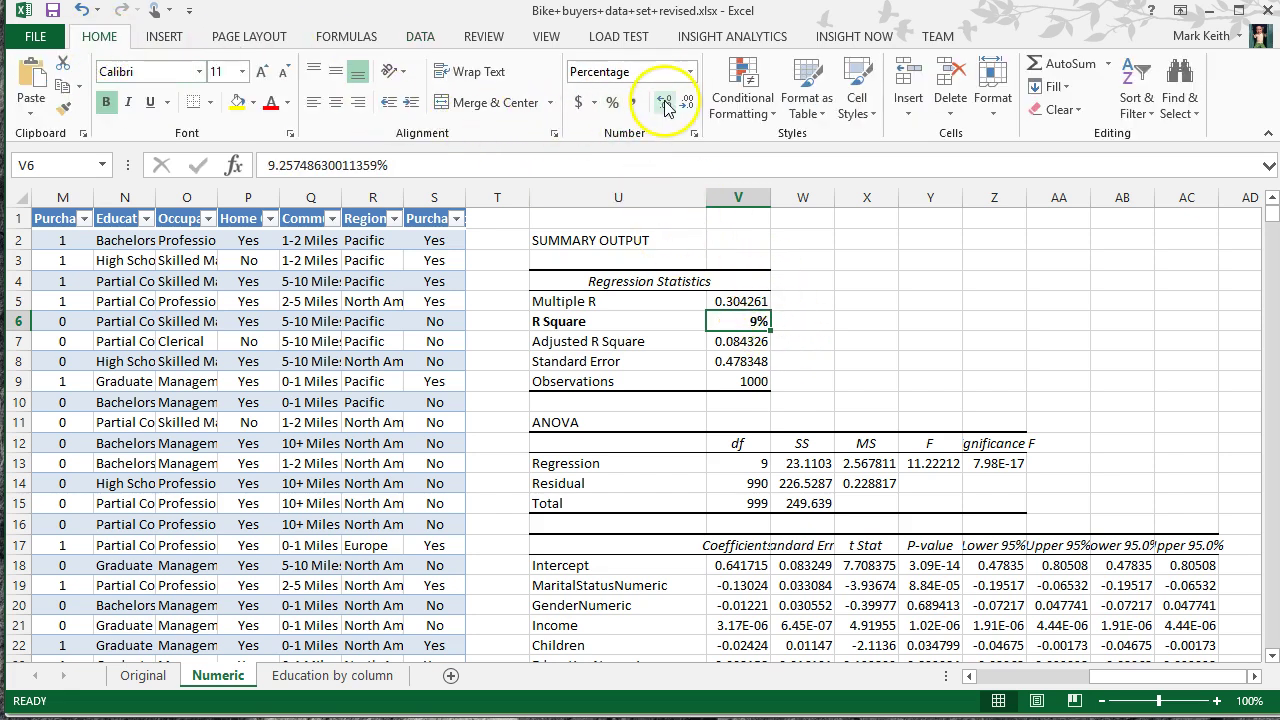
left_click(745, 361)
left_click(740, 321)
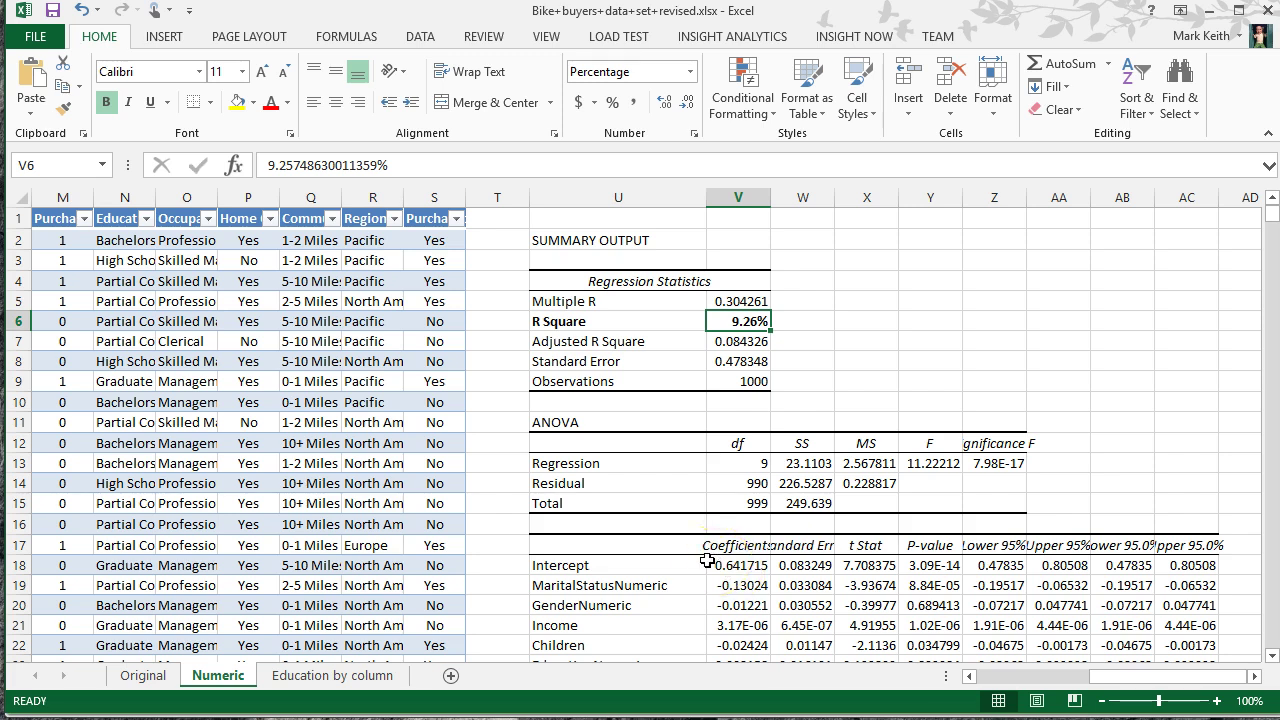
scroll(707, 561, "down", 2)
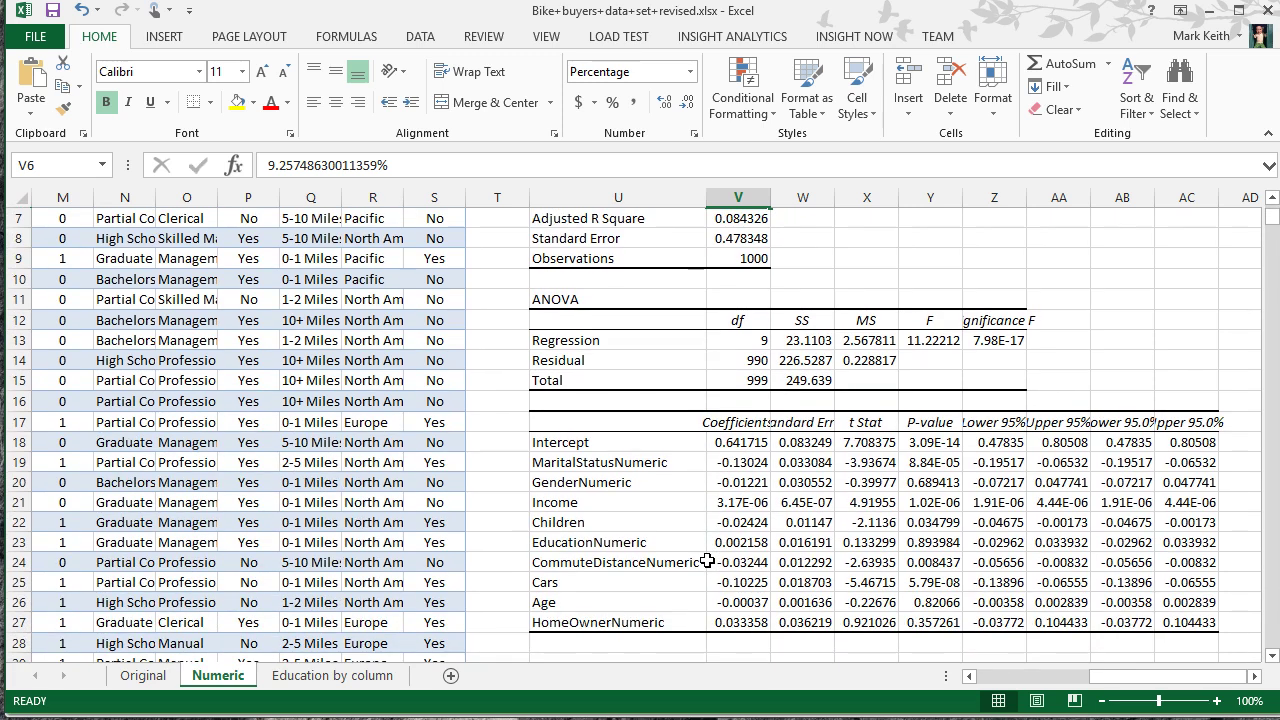
scroll(707, 561, "up", 2)
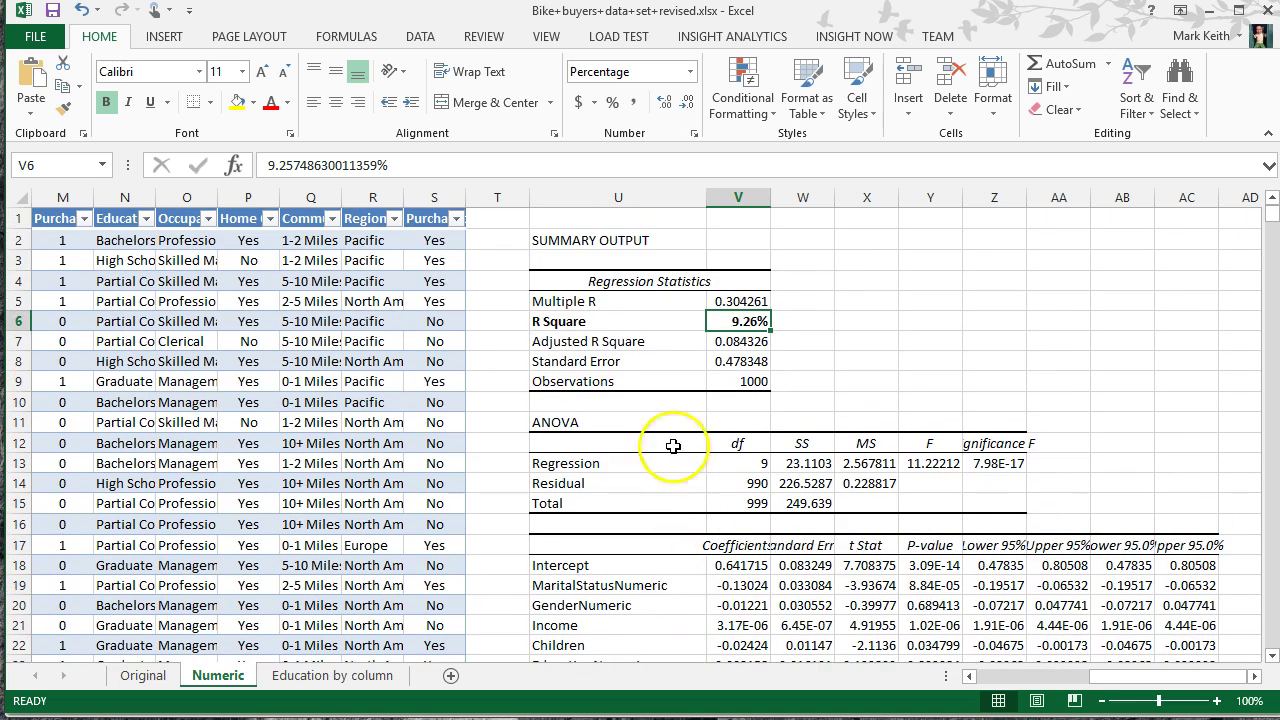
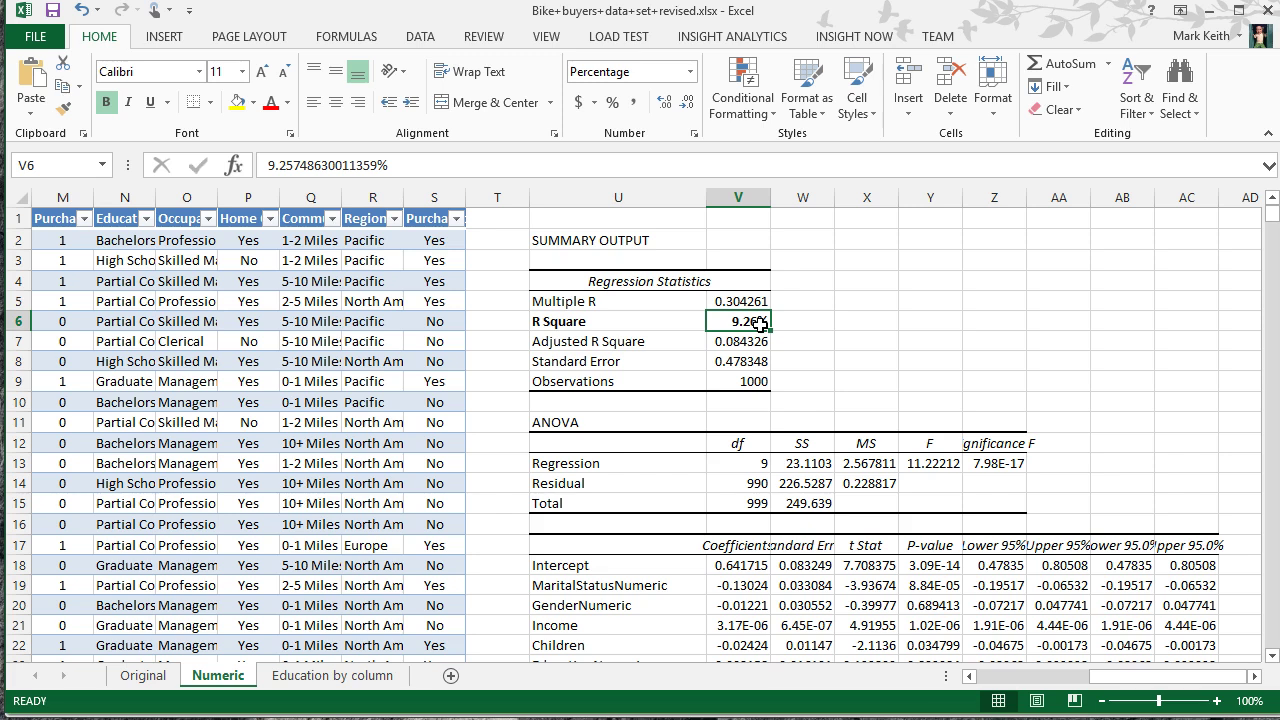
left_click_drag(657, 321, 757, 319)
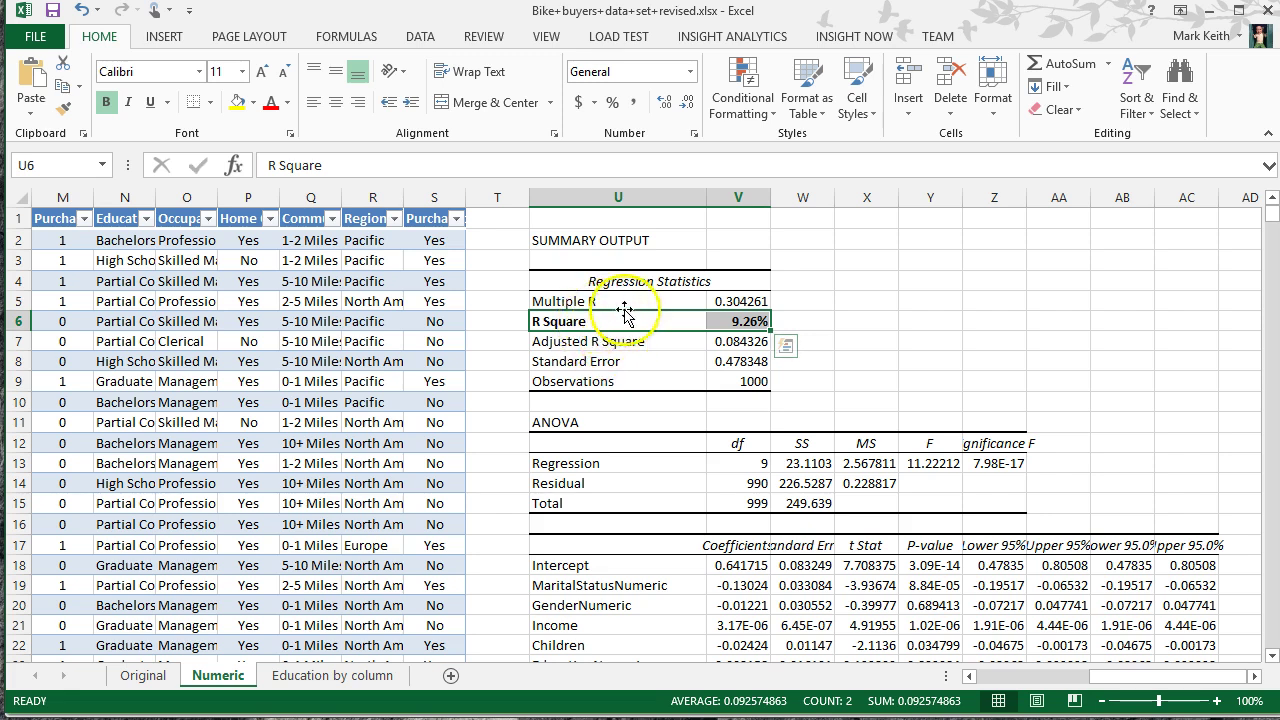
Step: Apply the Number format to the Significance F value in the ANOVA table and autofit column Z
scroll(612, 340, "down", 3)
left_click_drag(552, 238, 995, 310)
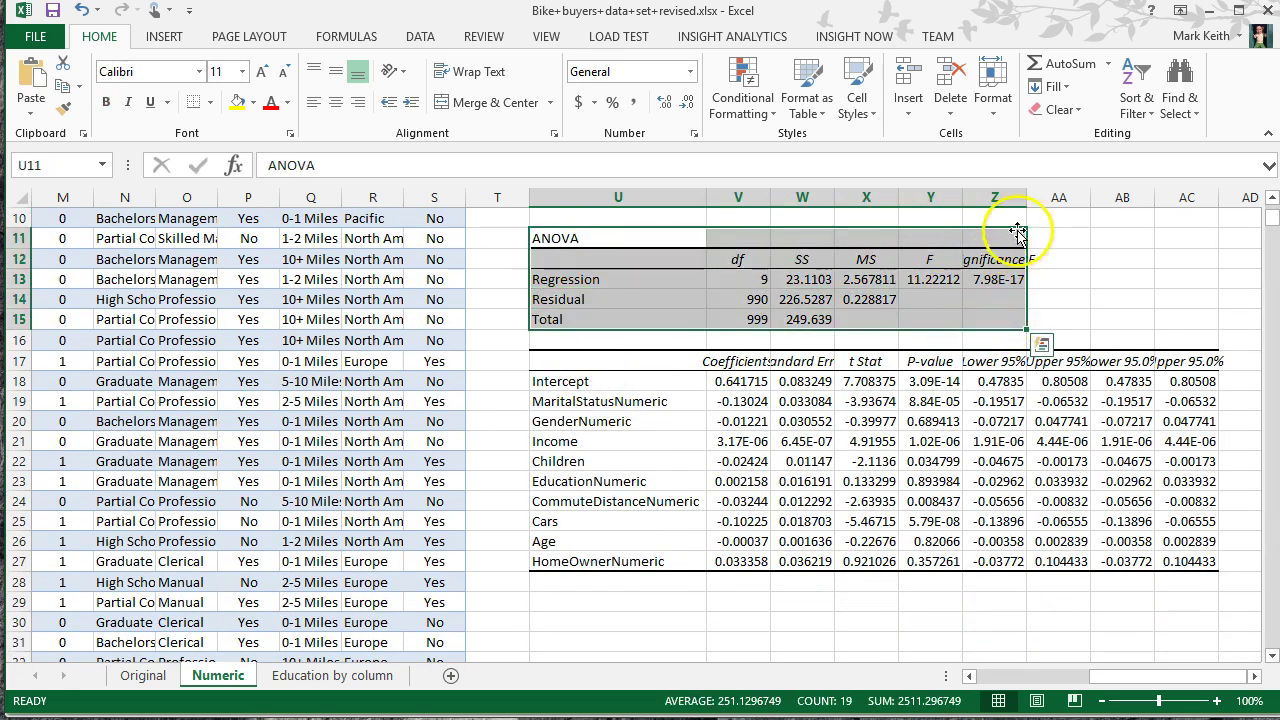
left_click(994, 279)
left_click(690, 74)
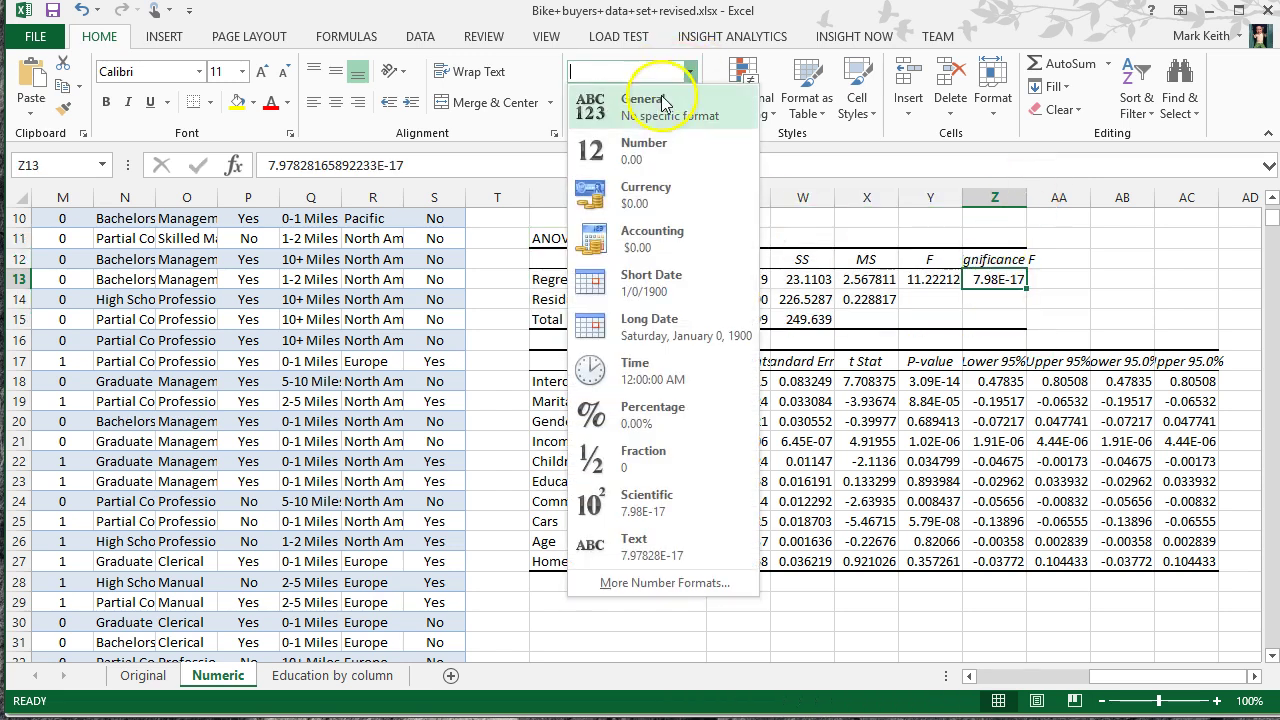
left_click(650, 150)
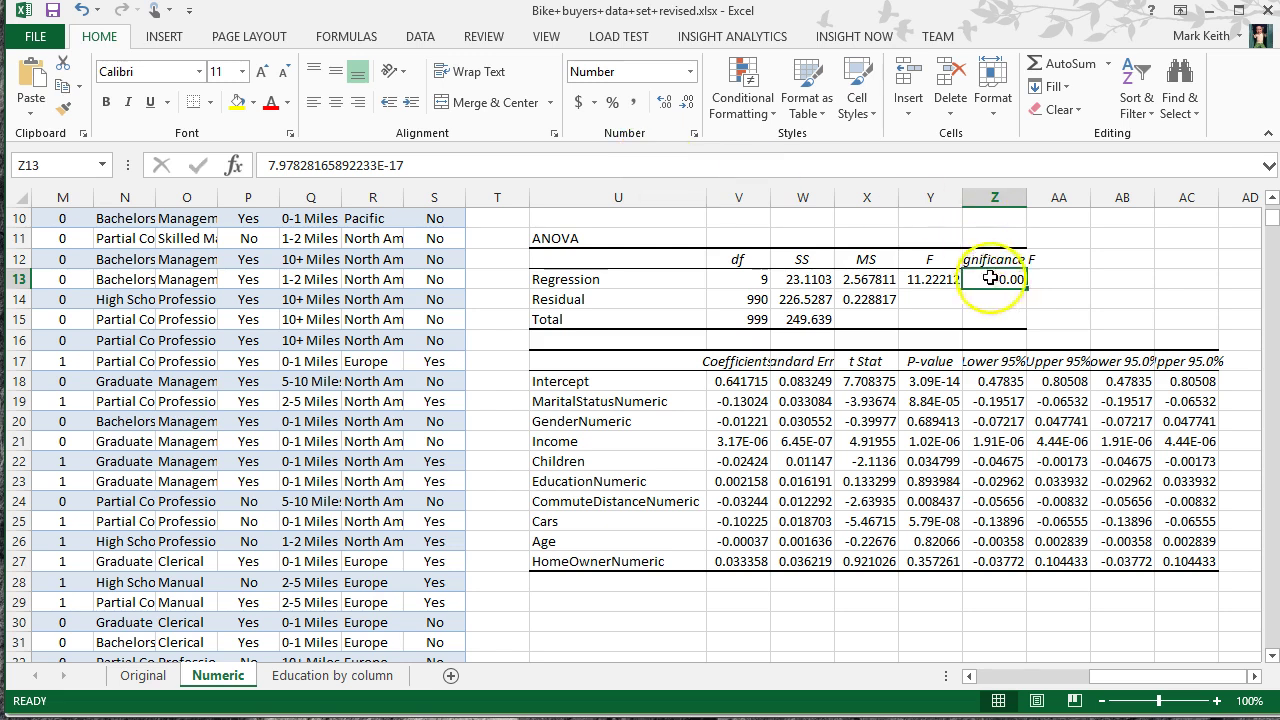
double_click(1026, 197)
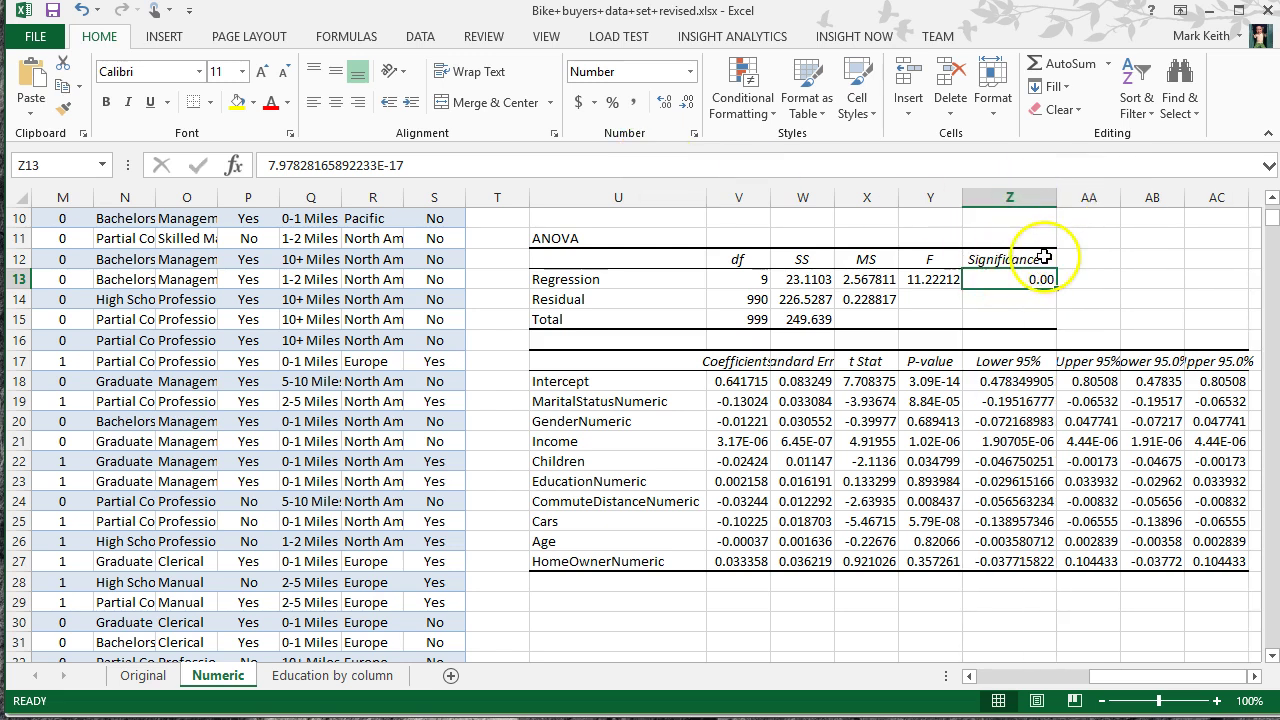
left_click(1048, 258)
left_click(1040, 285)
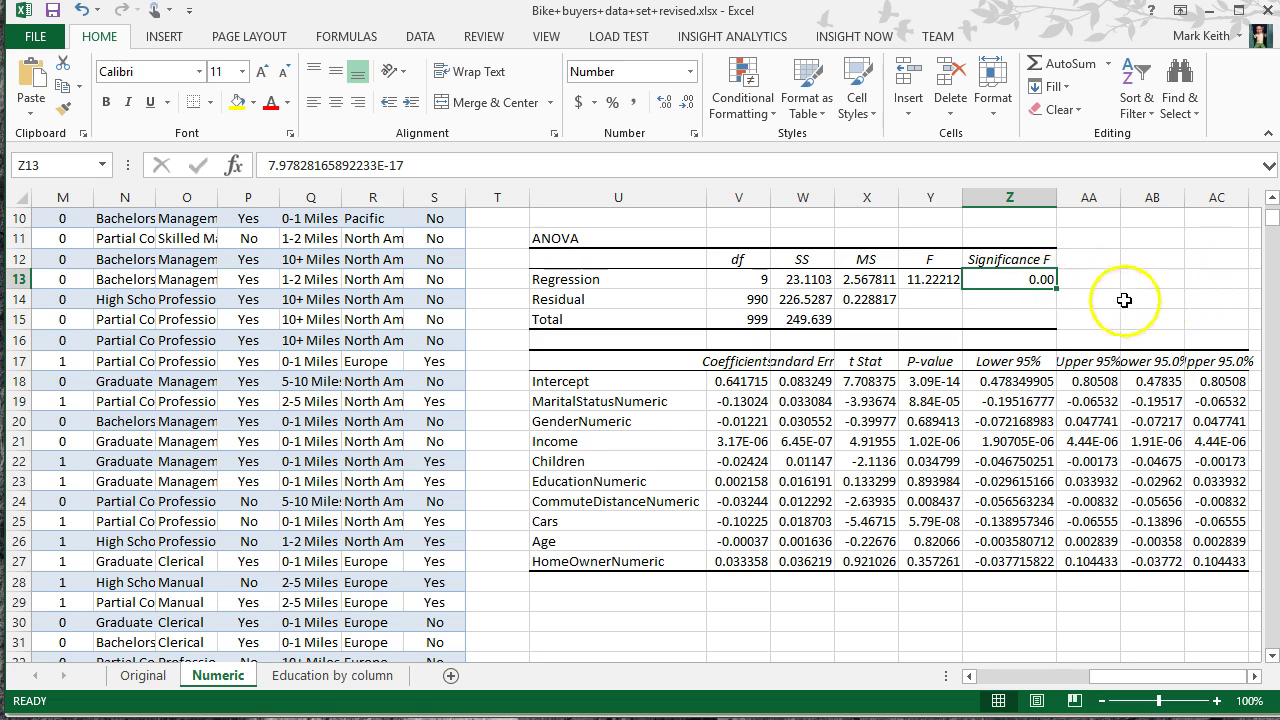
Step: Bold the Significance F heading and its value in the ANOVA table
left_click_drag(605, 242, 1024, 283)
left_click(1022, 279)
key("ctrl+b")
left_click(1022, 301)
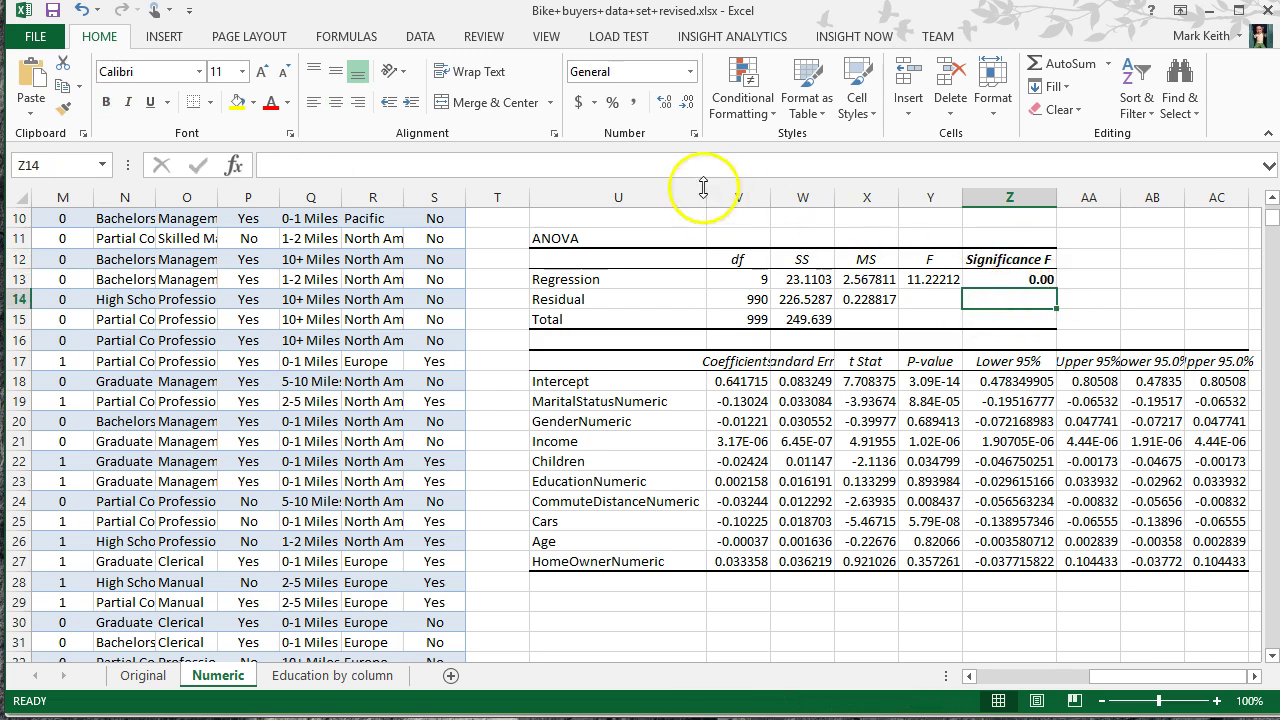
Step: Increase the Significance F value's precision to 19 decimal places
left_click(1015, 279)
left_click(664, 103)
left_click(664, 103)
left_click(664, 103)
left_click(664, 103)
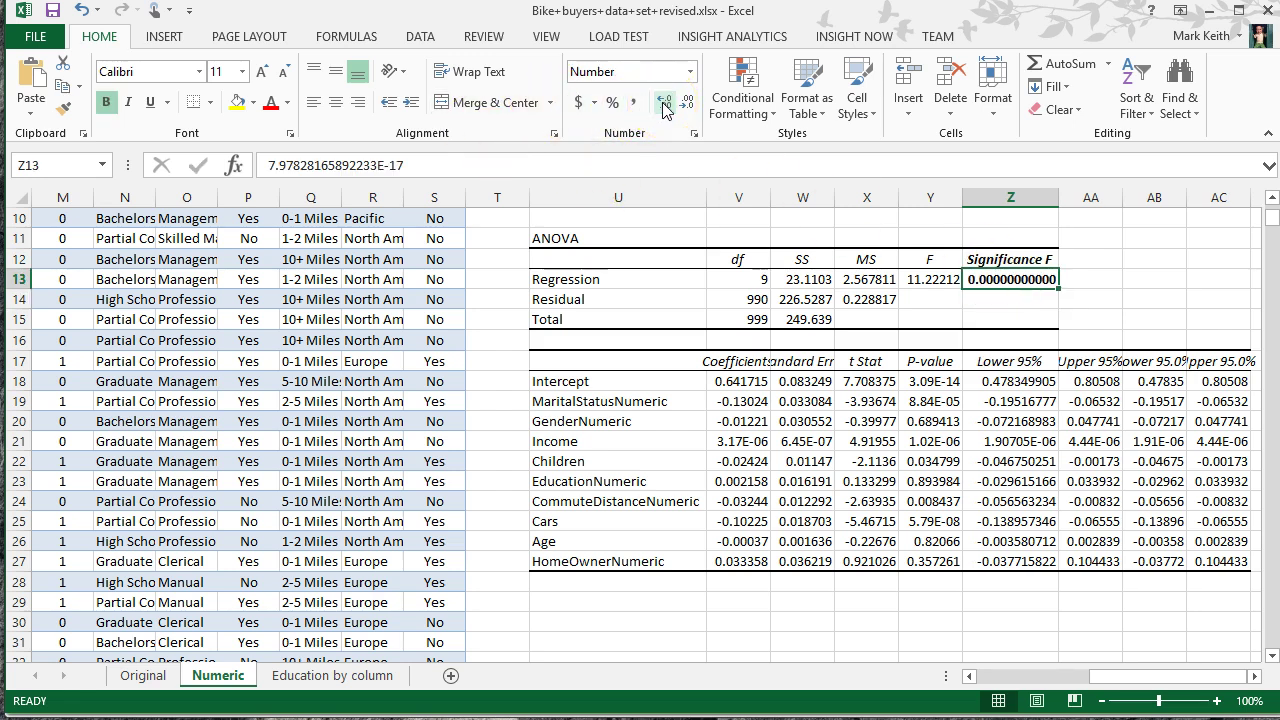
left_click(664, 103)
left_click(664, 103)
left_click(664, 103)
left_click(664, 103)
left_click(664, 103)
left_click(664, 103)
left_click(664, 103)
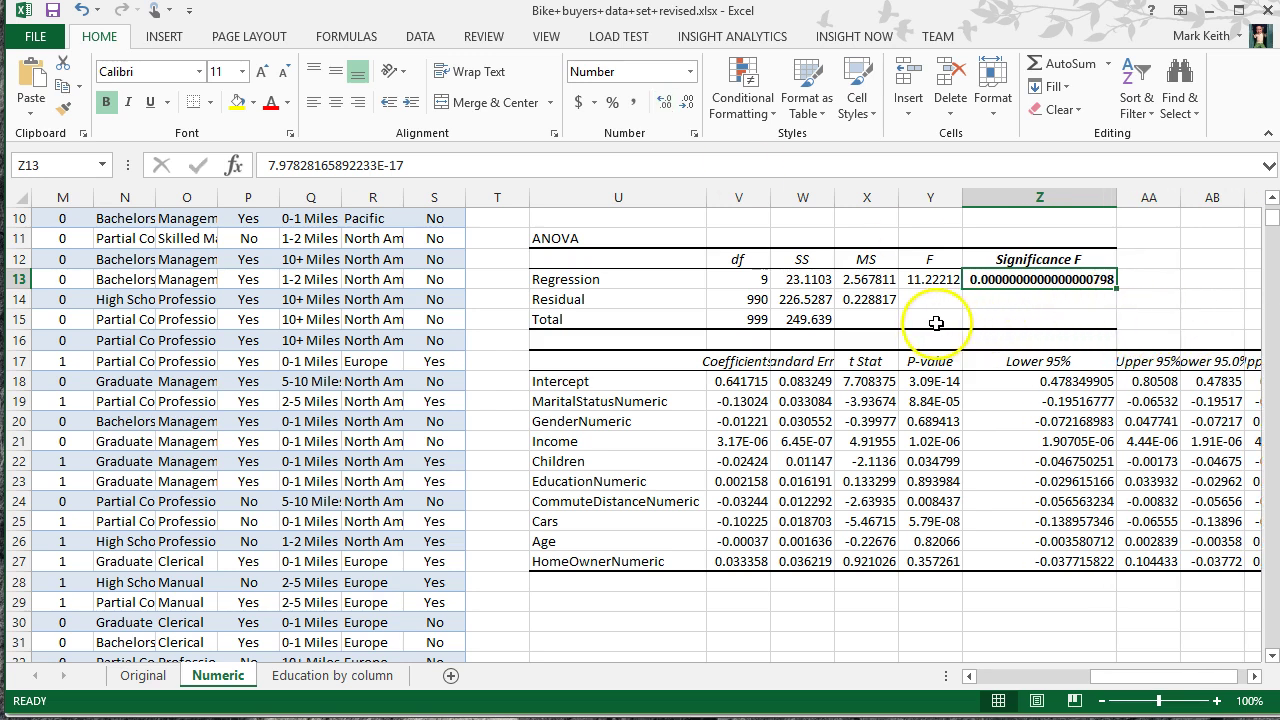
Step: Examine the predictor names from MaritalStatusNumeric to HomeOwnerNumeric and the ANOVA table with its Significance F
left_click_drag(597, 382, 586, 557)
left_click_drag(600, 403, 615, 561)
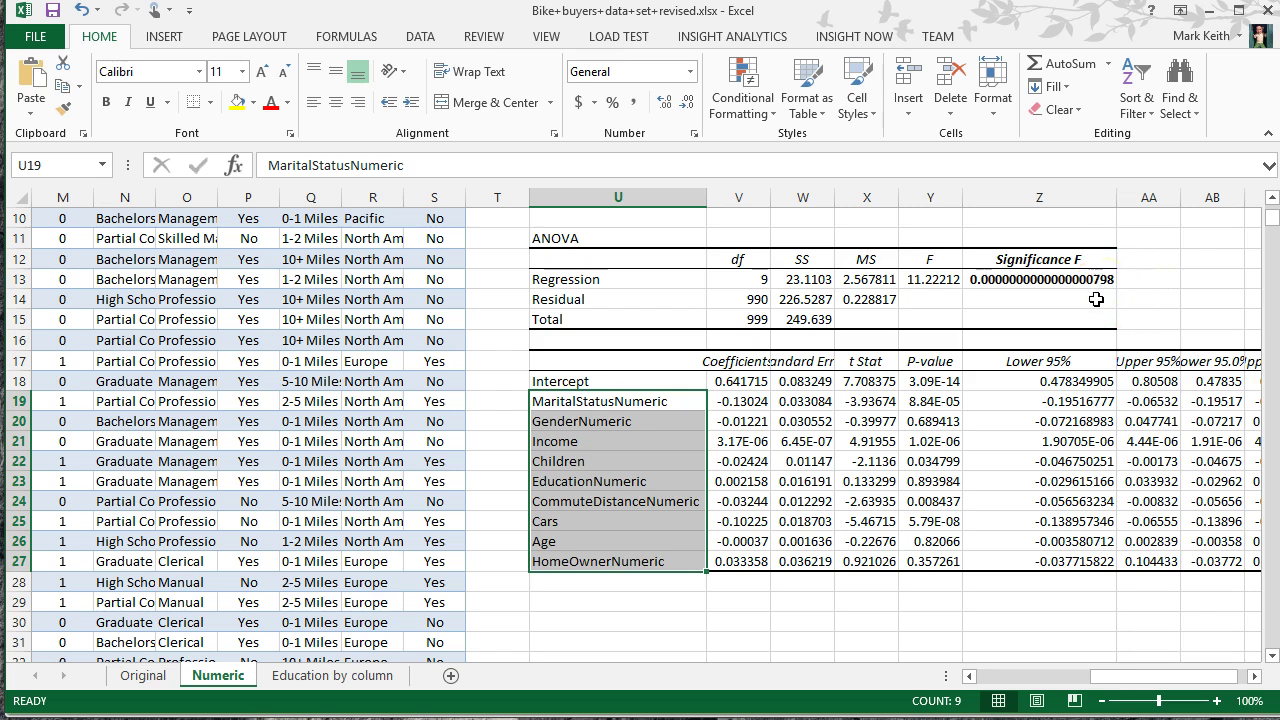
left_click_drag(614, 401, 629, 559)
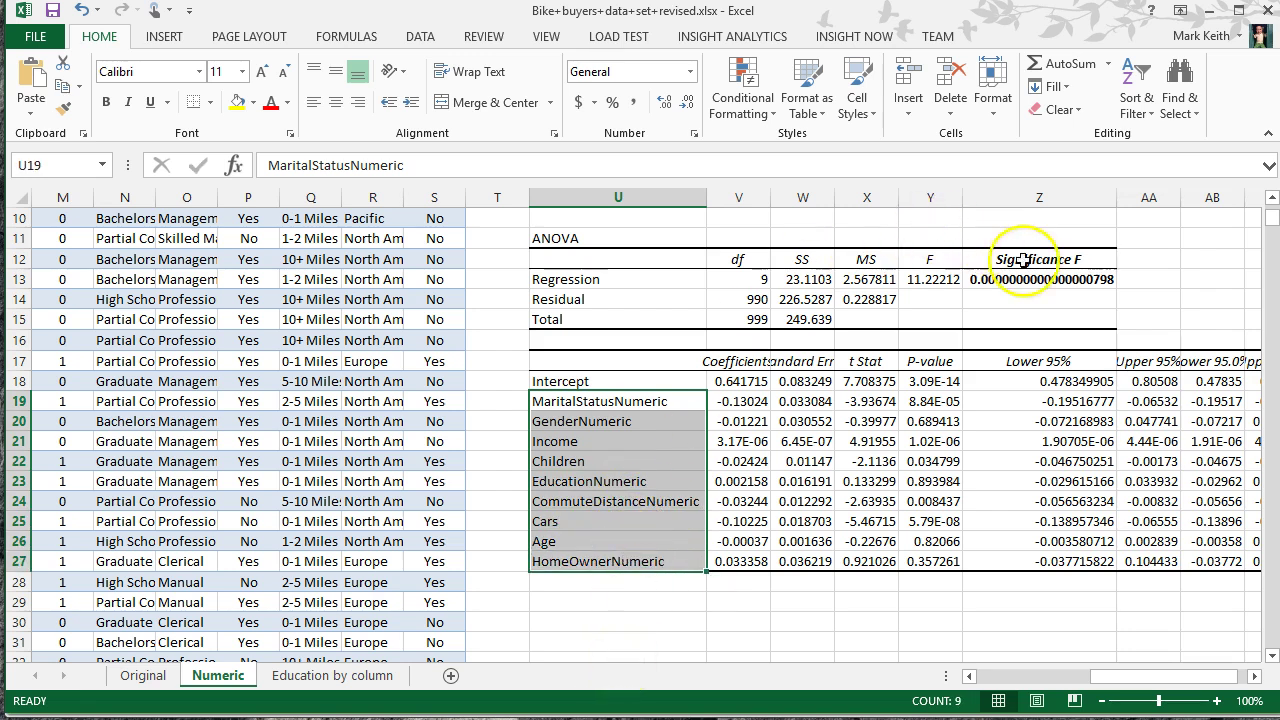
left_click_drag(1050, 258, 611, 320)
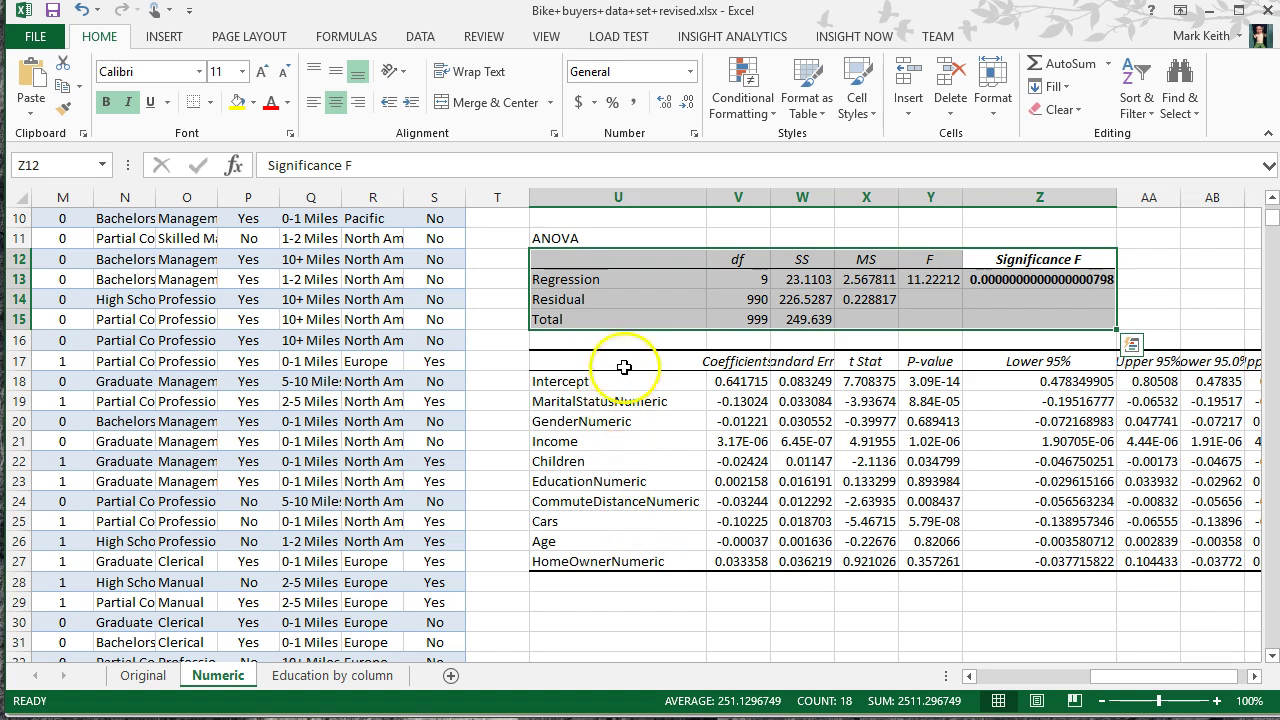
Step: Bold the Coefficients and P-value columns of the coefficient table, headings included, and autofit column V
left_click_drag(737, 362, 740, 572)
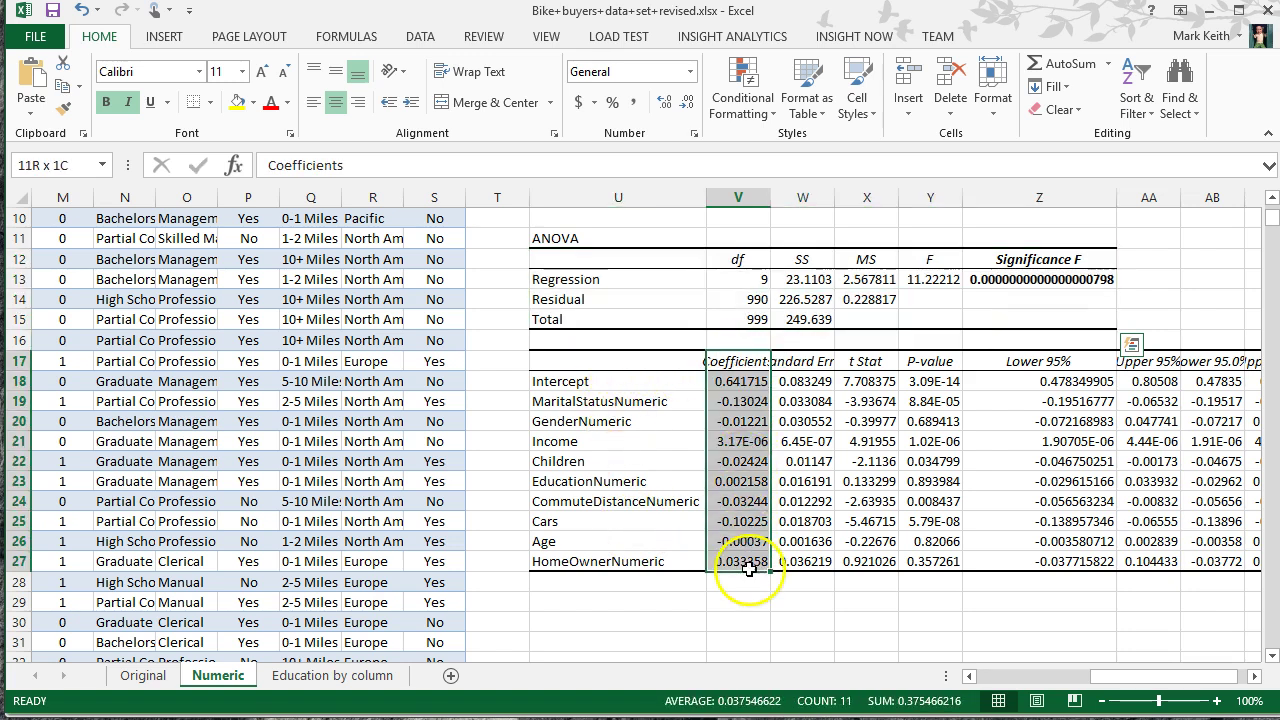
key("ctrl+b")
left_click_drag(925, 362, 922, 565)
key("ctrl+b")
key("ctrl+b")
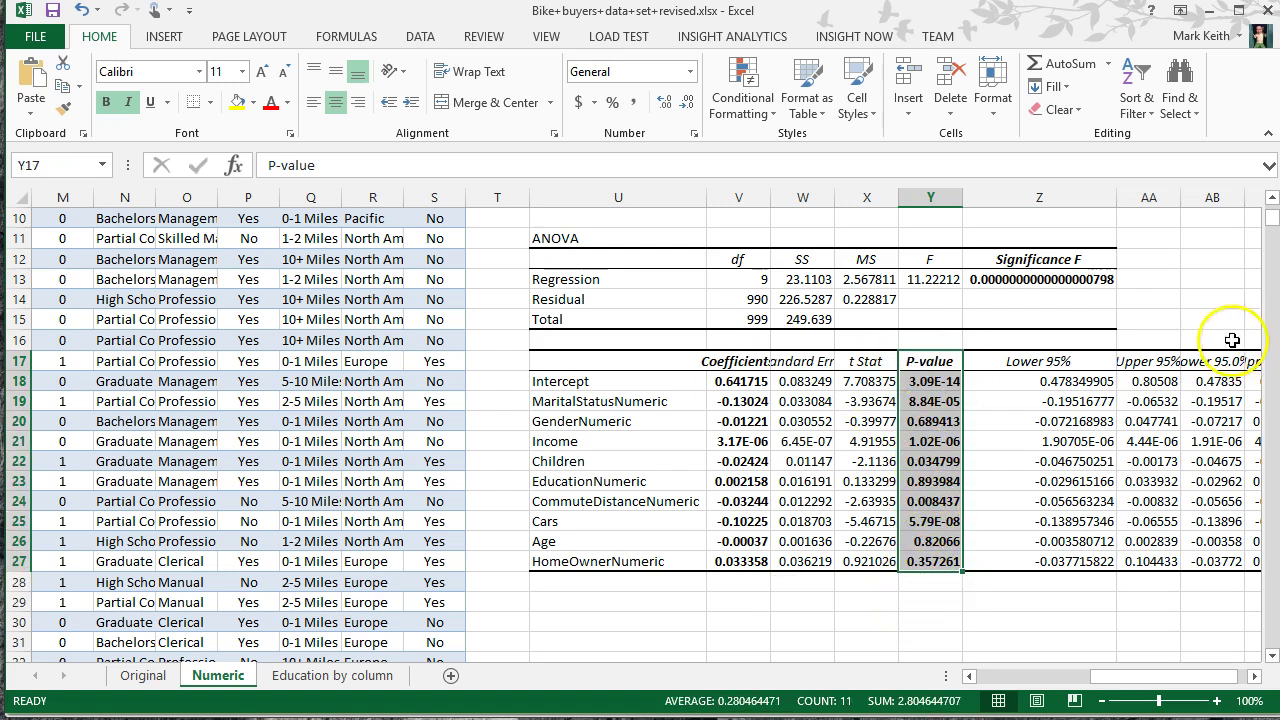
double_click(770, 197)
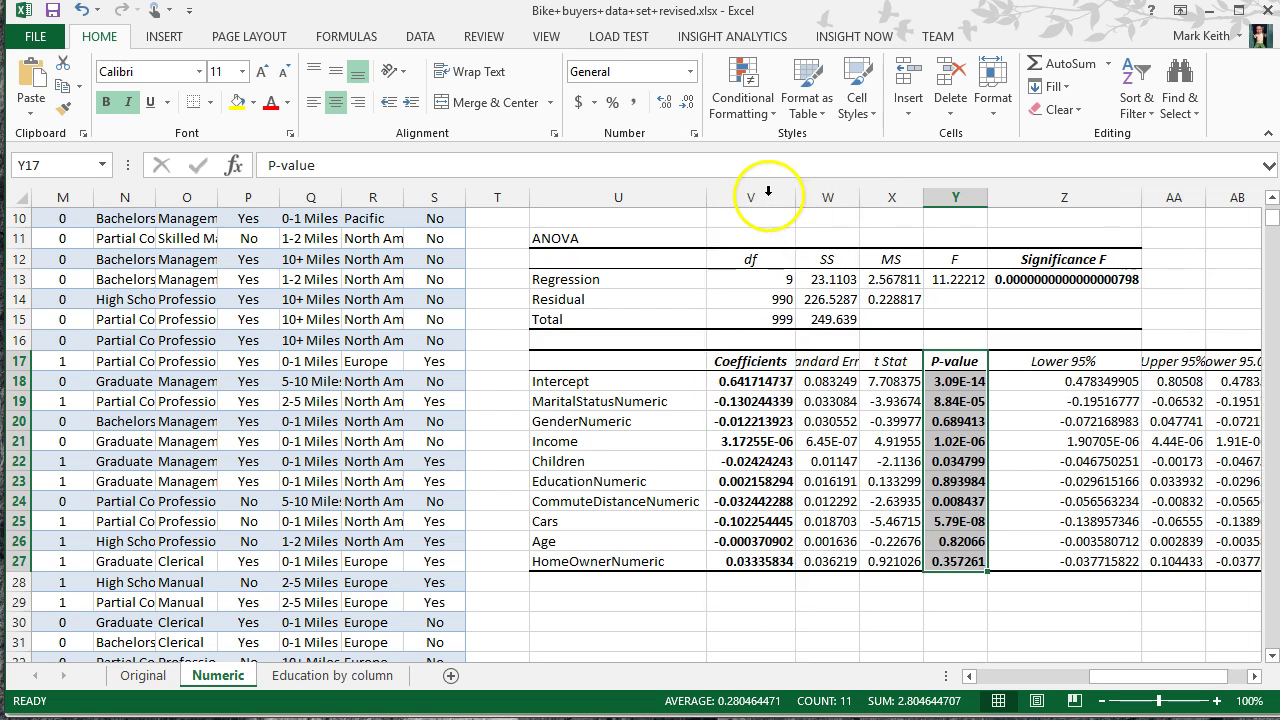
Step: Format the coefficients, standard errors, t Stats and P-values in V18:Y27 as Number with four decimal places
left_click_drag(757, 385, 960, 558)
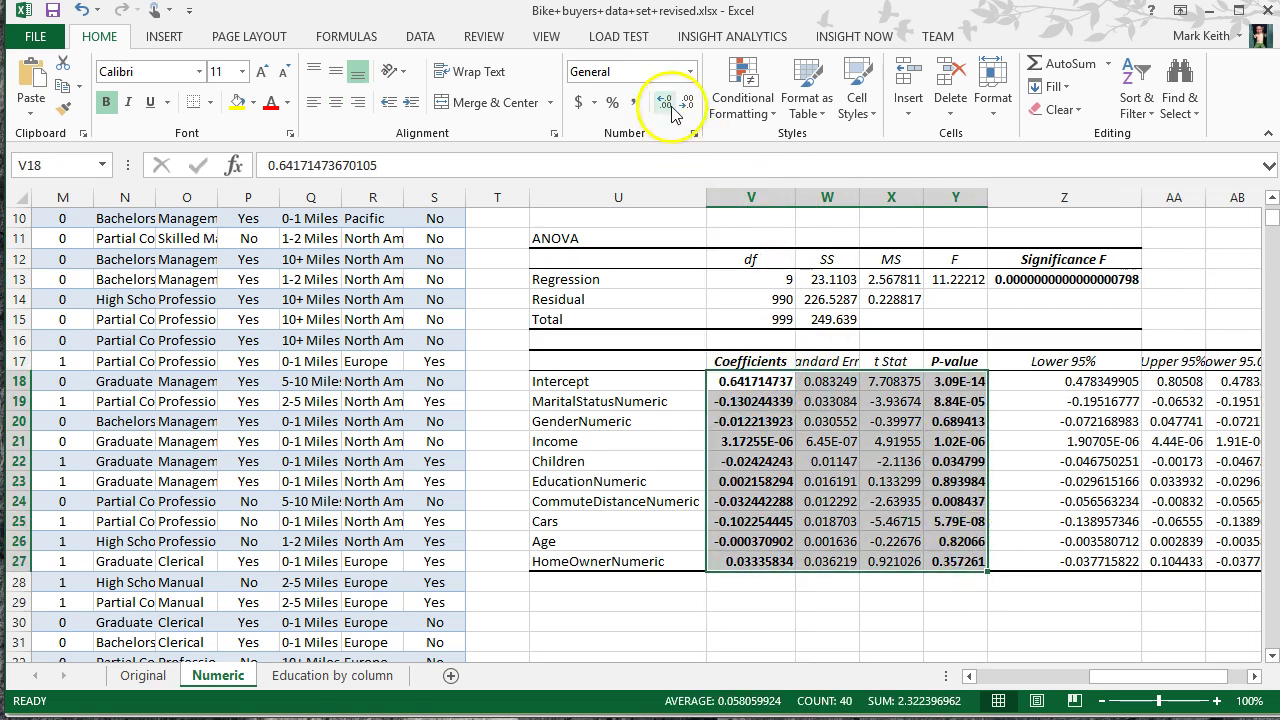
left_click(689, 71)
left_click(645, 150)
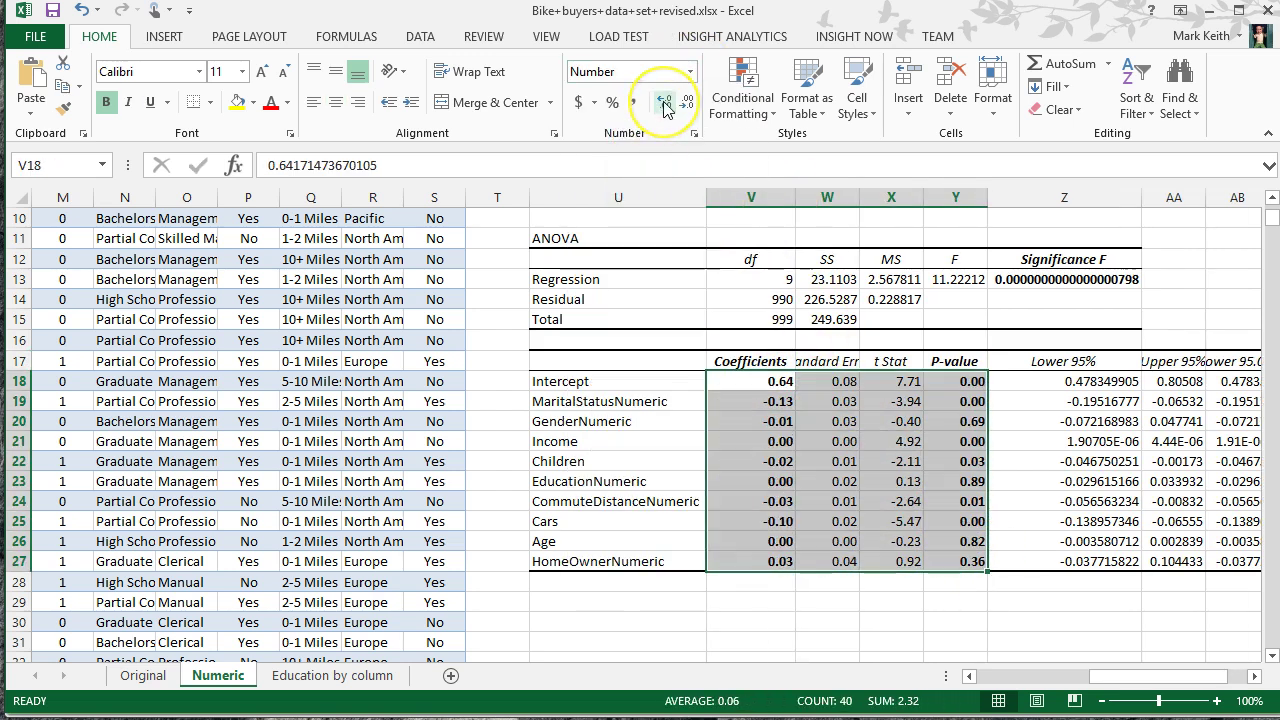
left_click(664, 103)
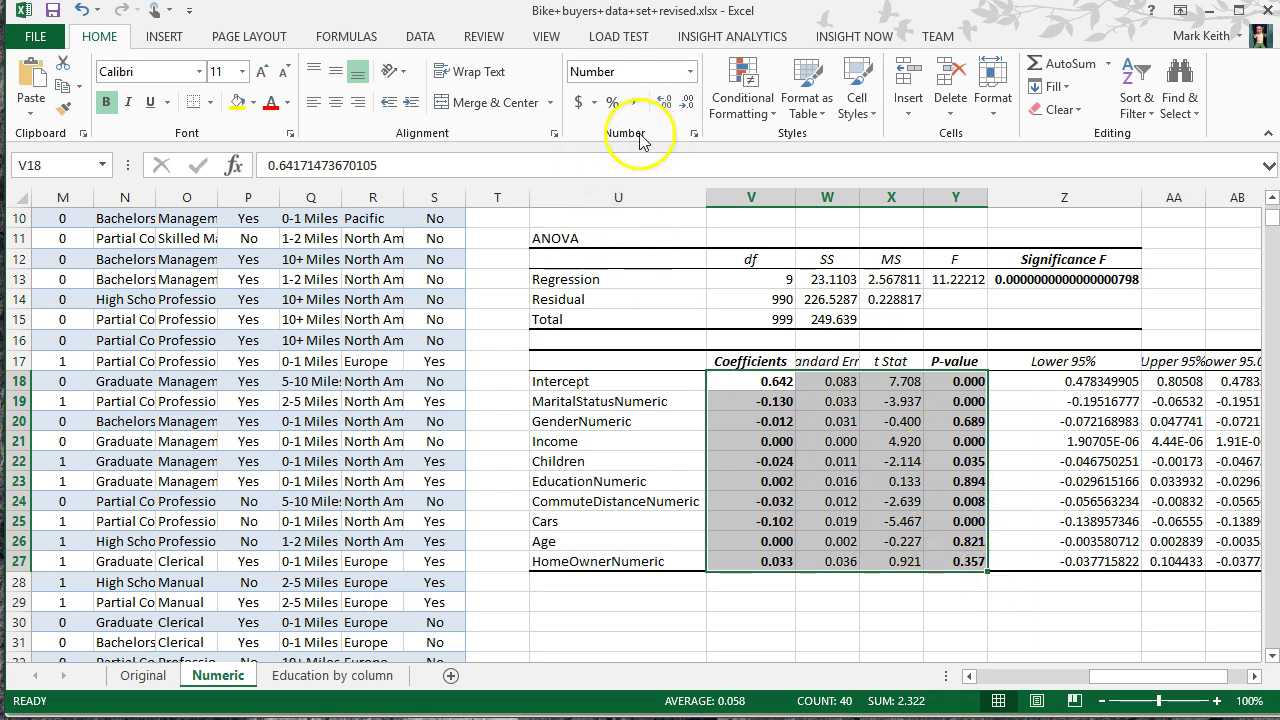
left_click(665, 103)
left_click(1034, 505)
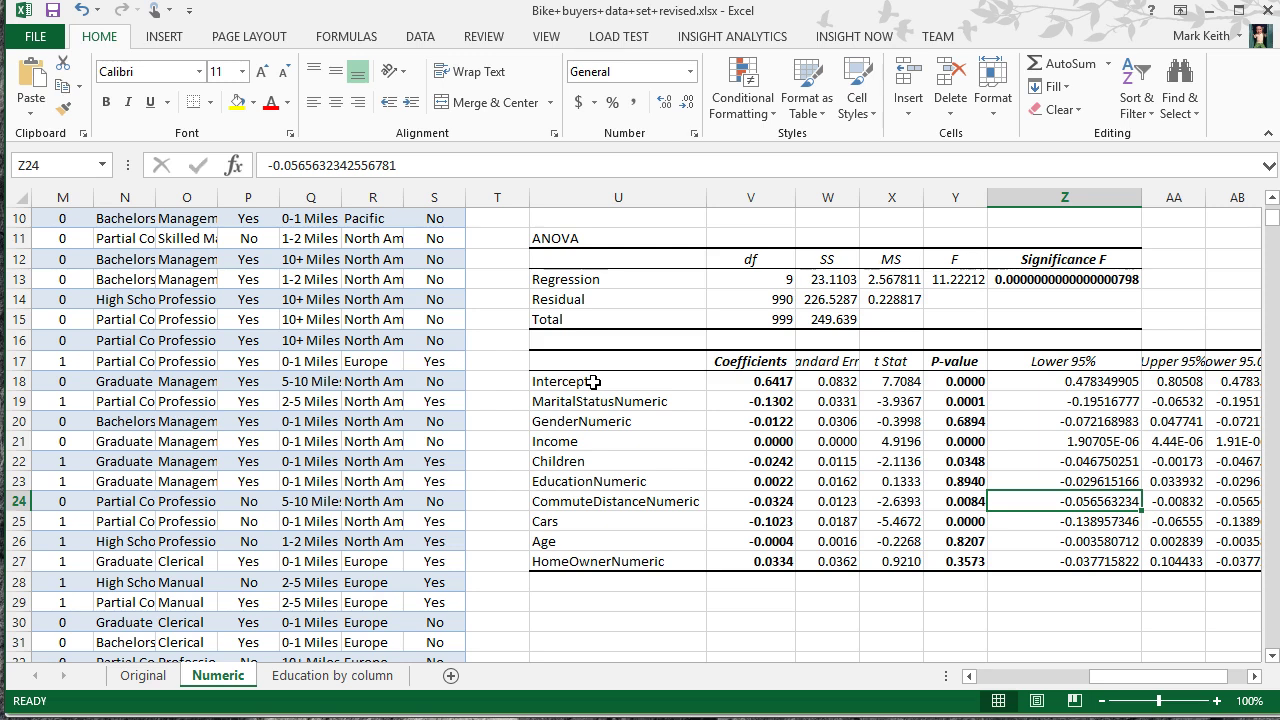
left_click(766, 384)
mouse_move(766, 384)
left_mouse_down()
mouse_move(763, 480)
mouse_move(768, 381)
left_mouse_up()
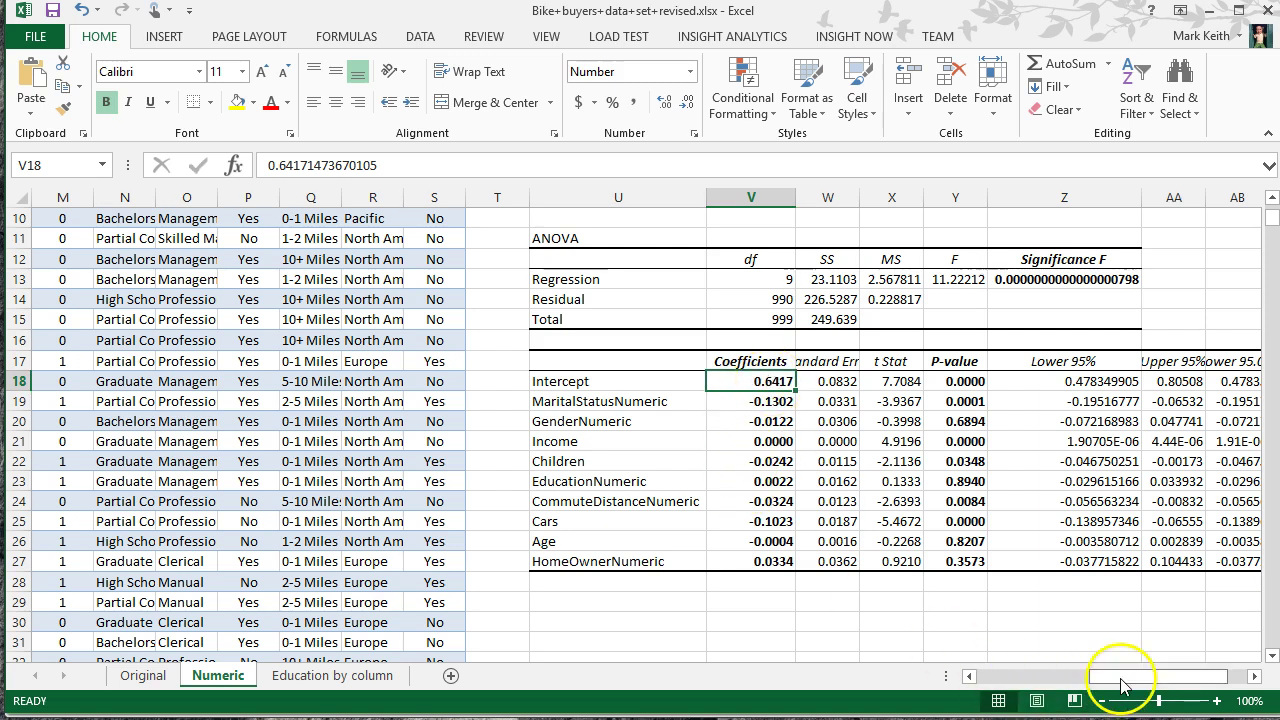
Step: Insert a scatter chart of the full Income and Children columns of the data table, including headers
left_click_drag(1114, 677, 1000, 678)
scroll(497, 440, "up", 3)
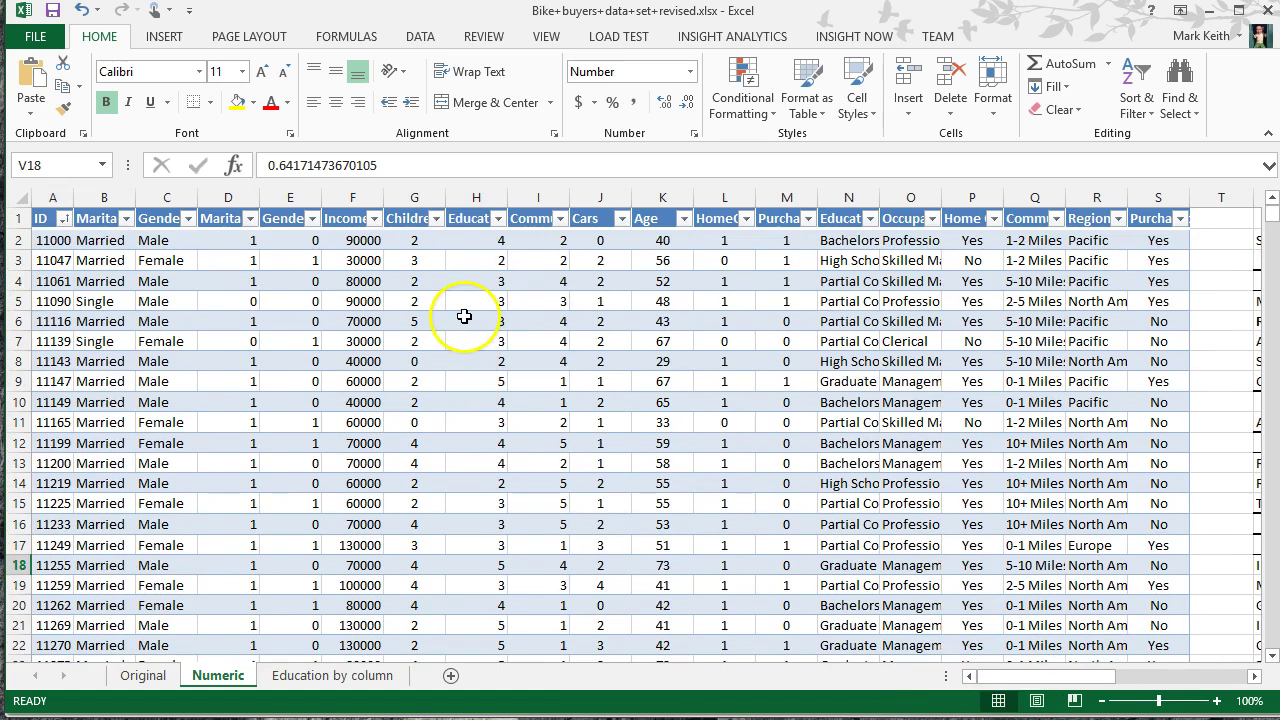
left_click_drag(360, 218, 411, 261)
key("ctrl+shift+Down")
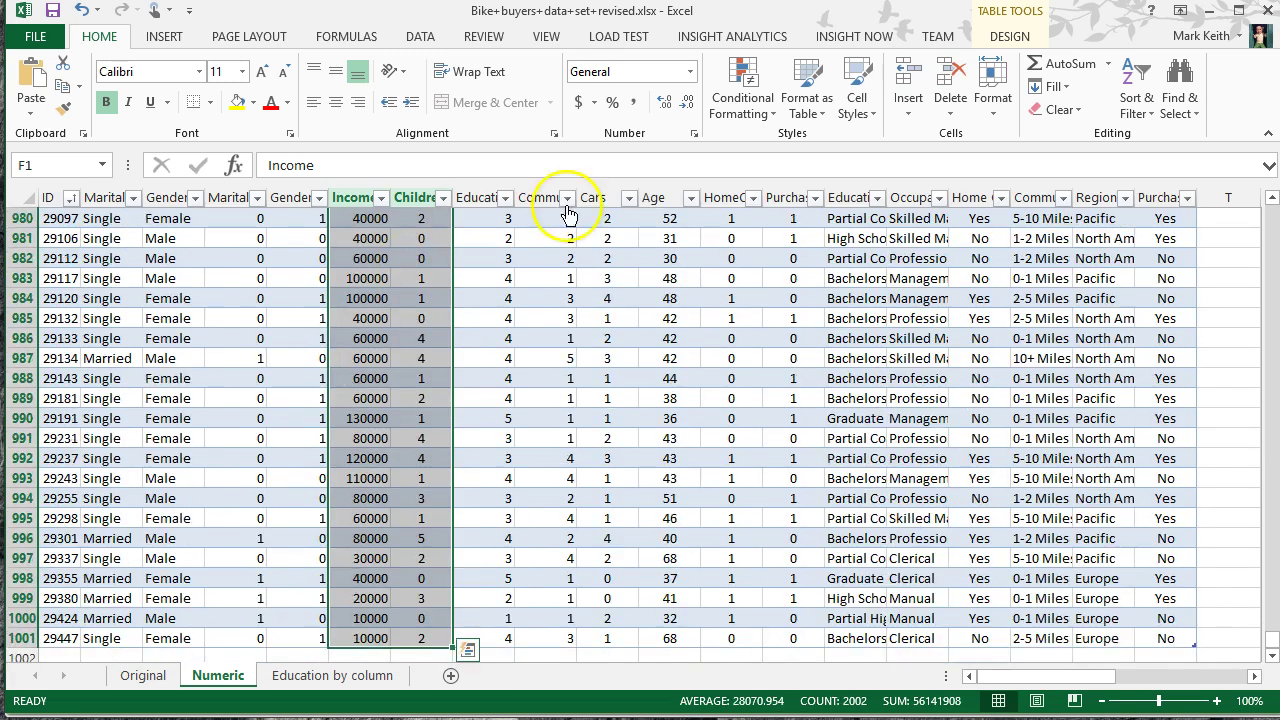
left_click(168, 38)
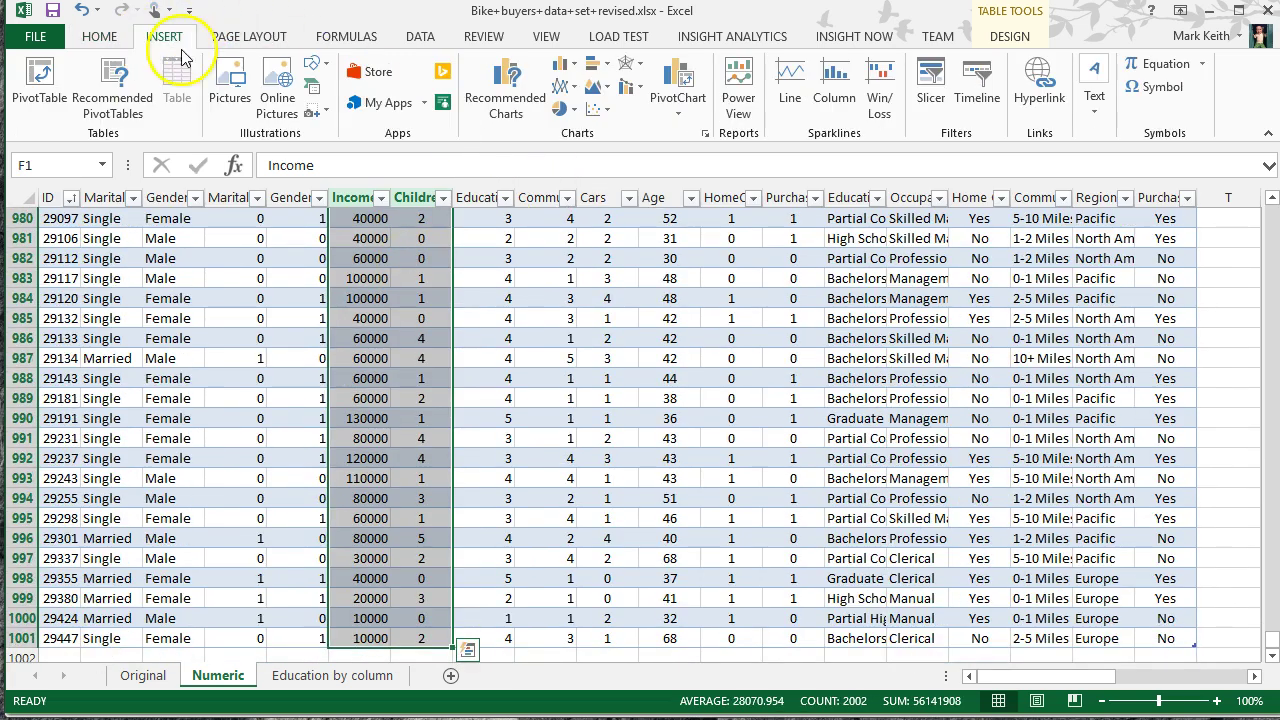
left_click(578, 84)
left_click(610, 166)
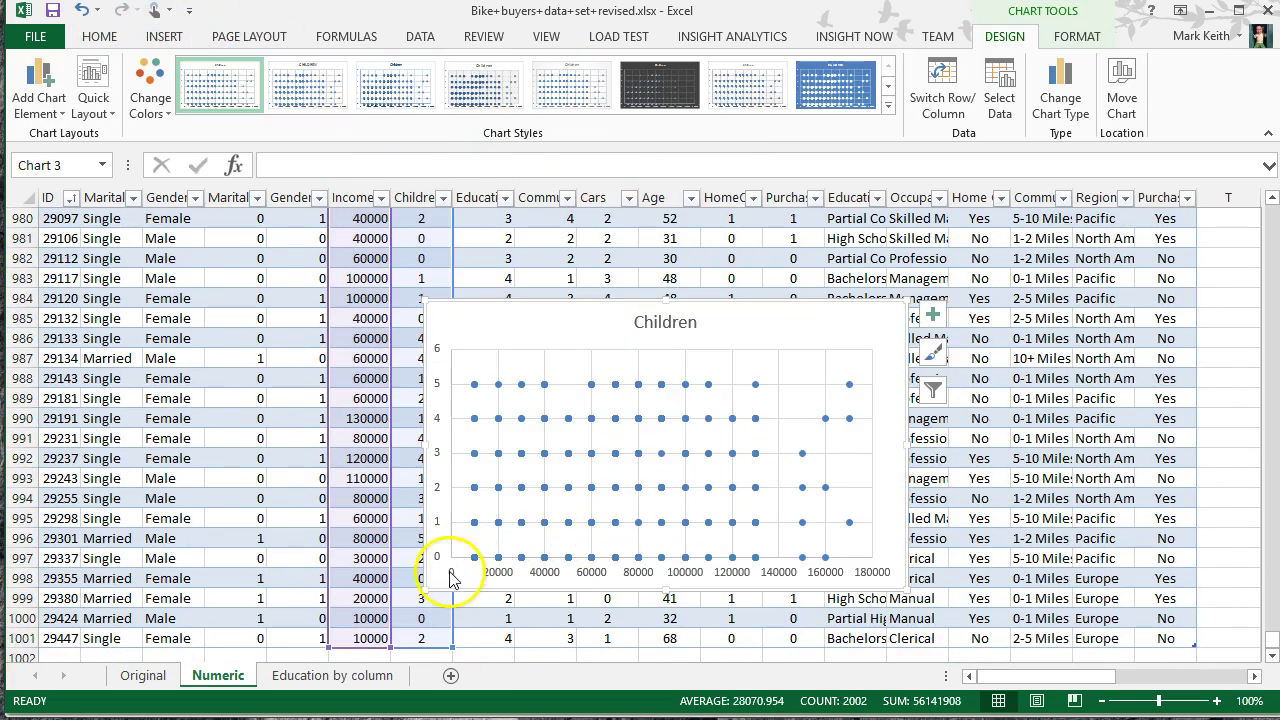
Step: Add a trendline to the Income and Children scatter chart
left_click(931, 314)
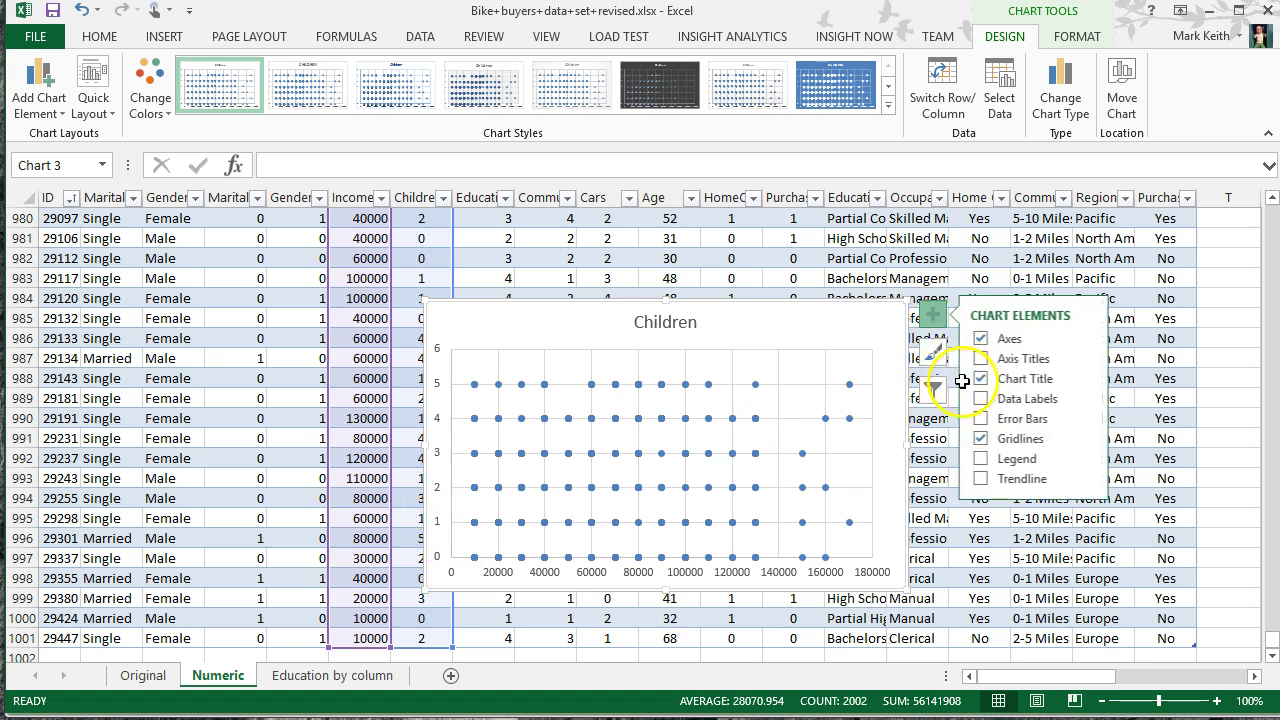
left_click(1012, 478)
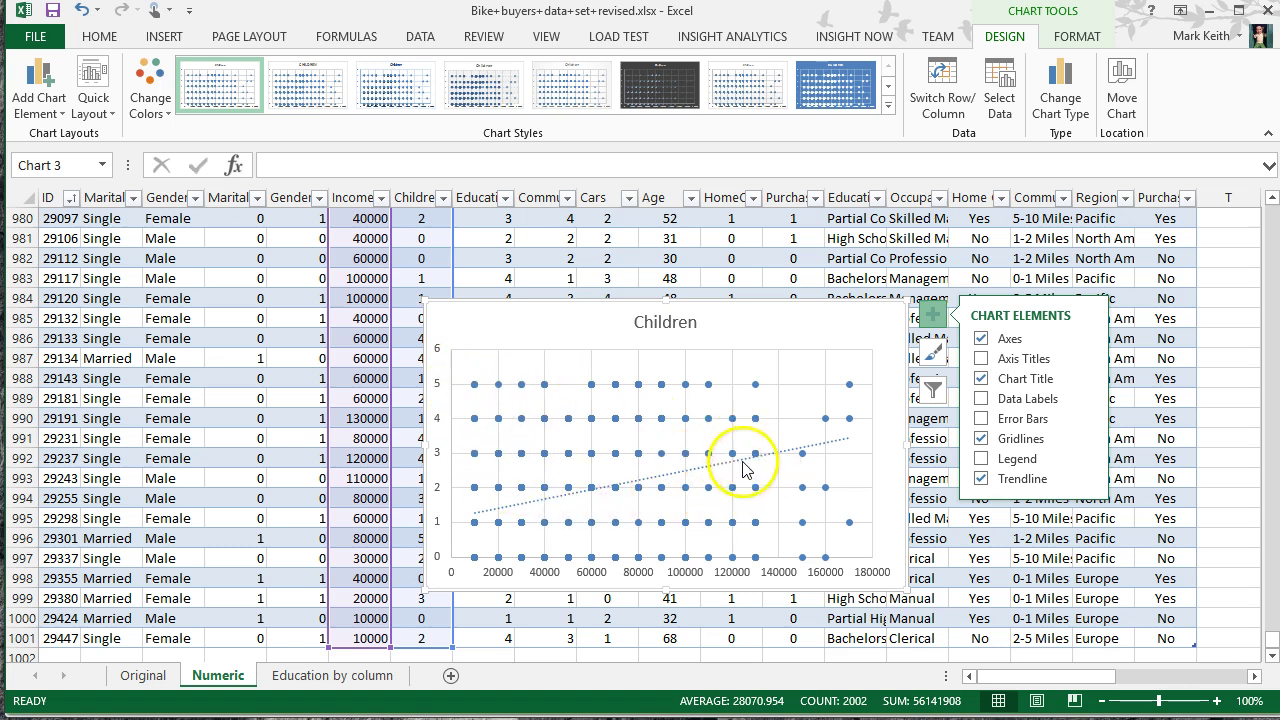
mouse_move(733, 460)
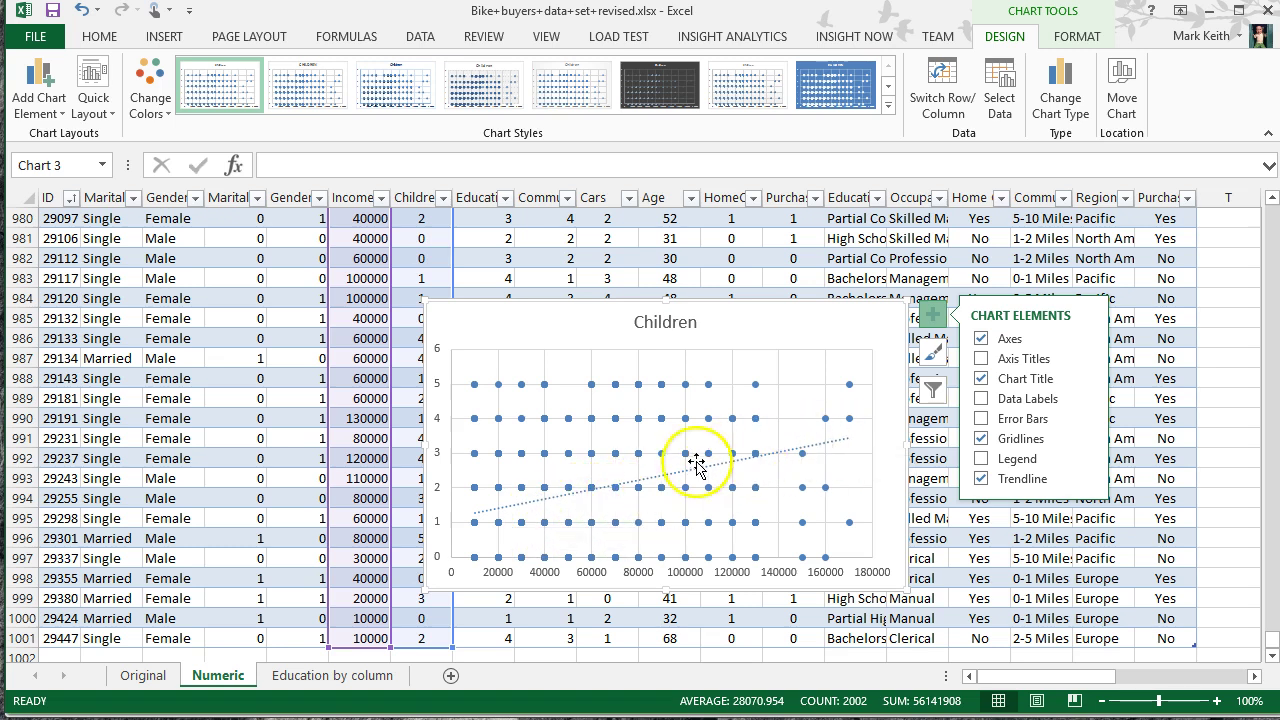
Step: Examine where the trendline of the Income and Children scatter chart starts near the vertical axis
mouse_move(477, 494)
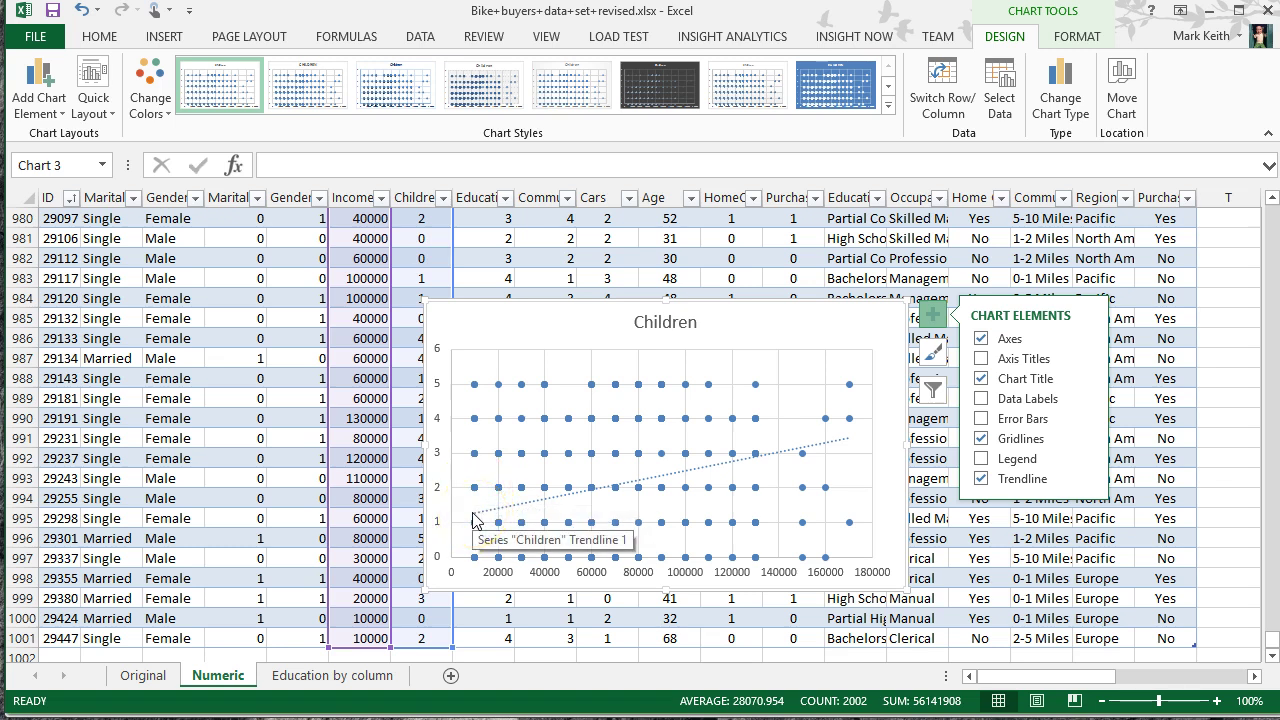
left_click(474, 518)
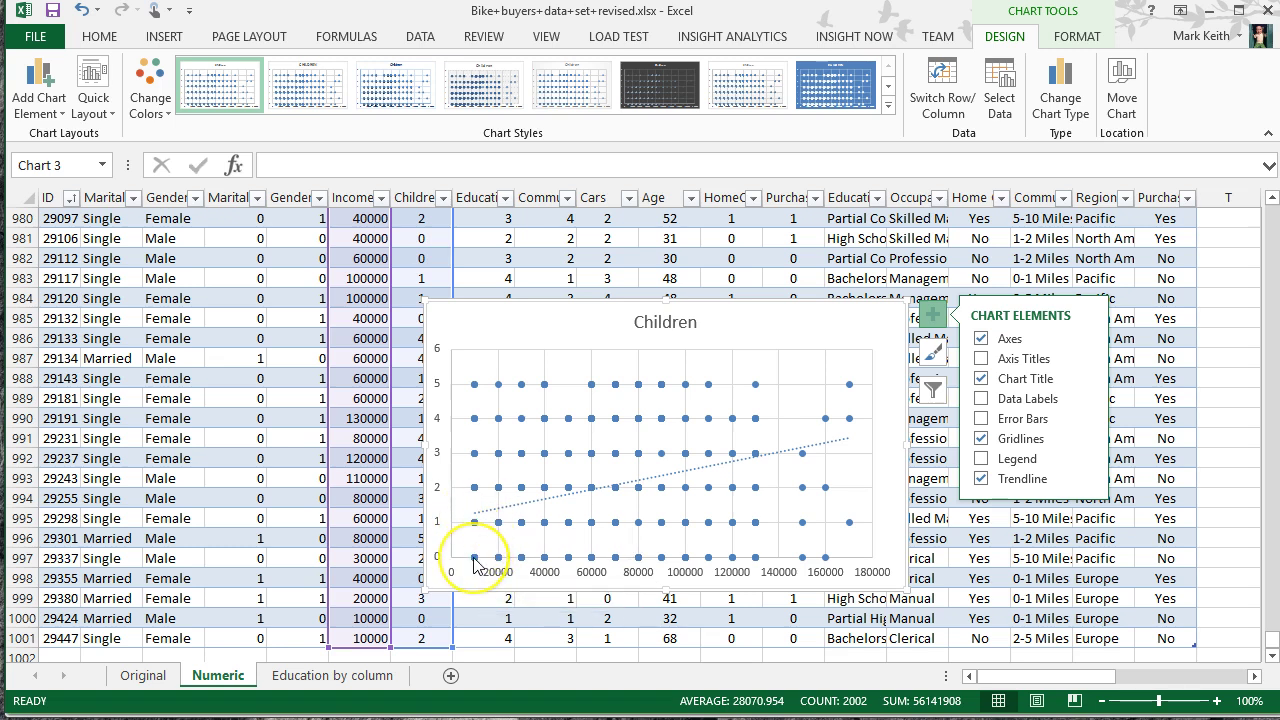
mouse_move(474, 563)
left_click(474, 508)
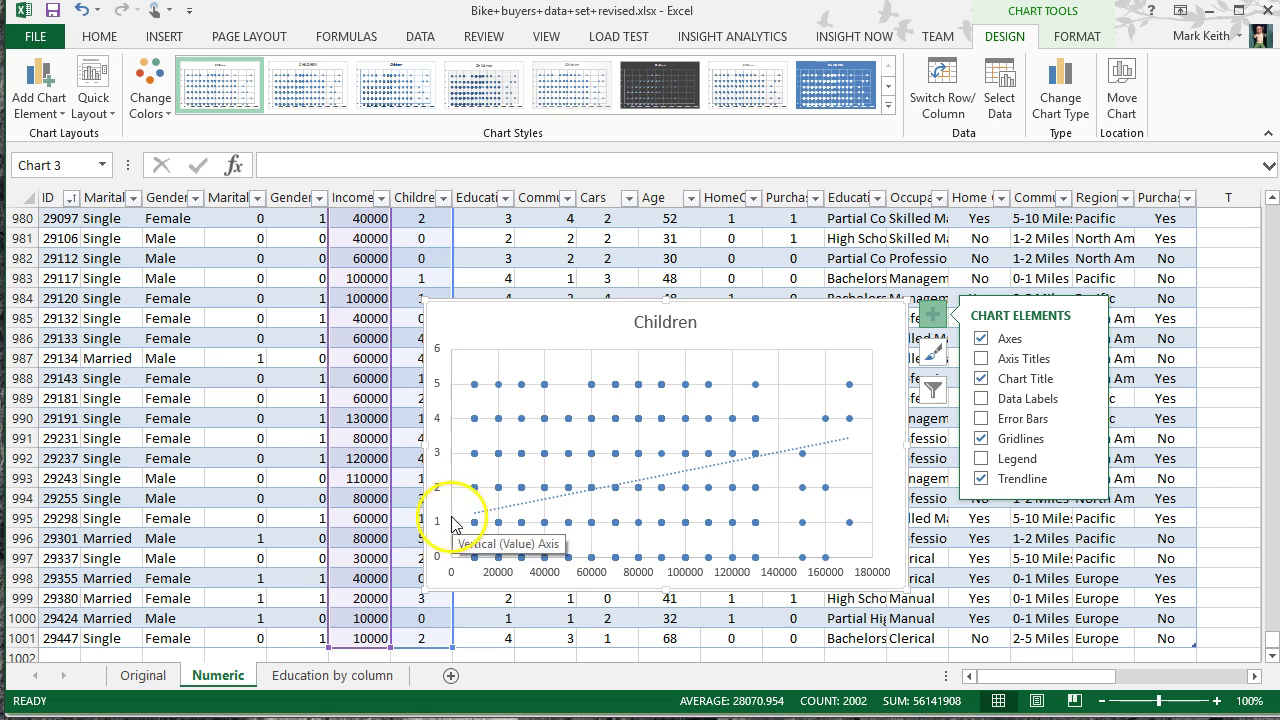
Step: Return to the regression output and examine the Intercept row's coefficient and P-value against the predictor rows
left_click_drag(1016, 686, 1172, 686)
scroll(523, 517, "up", 20)
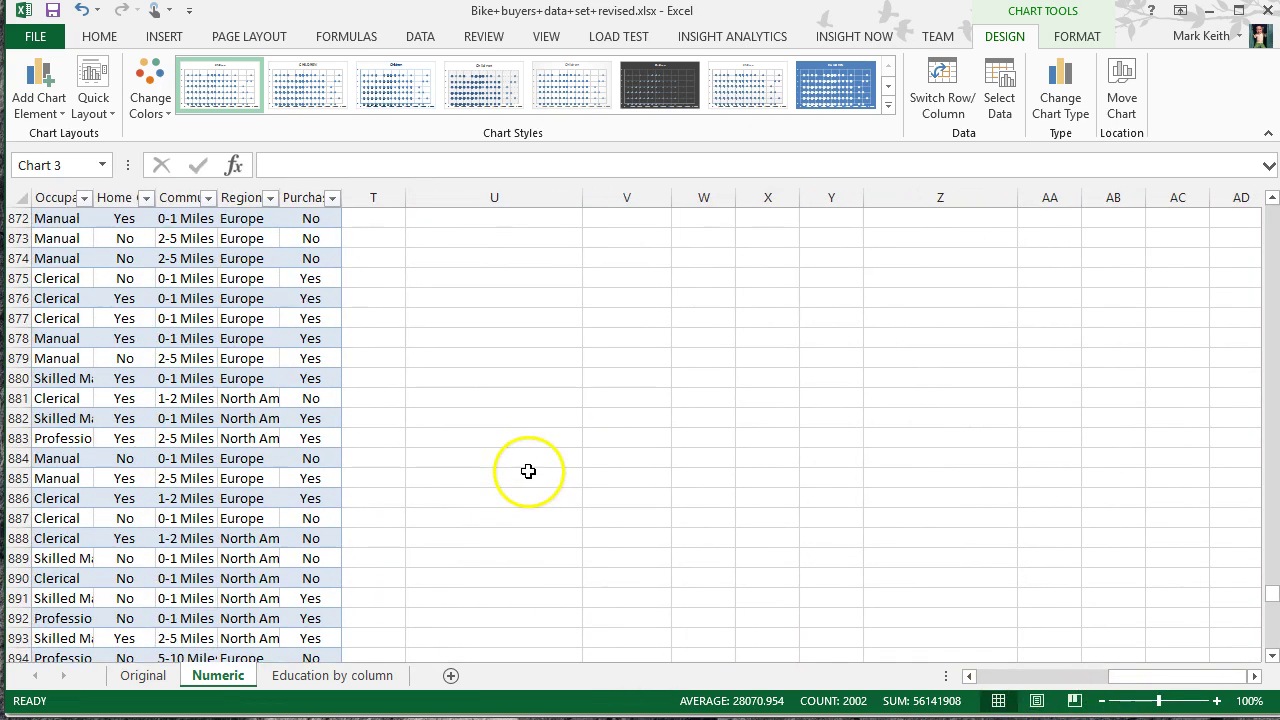
left_click_drag(1270, 571, 1268, 208)
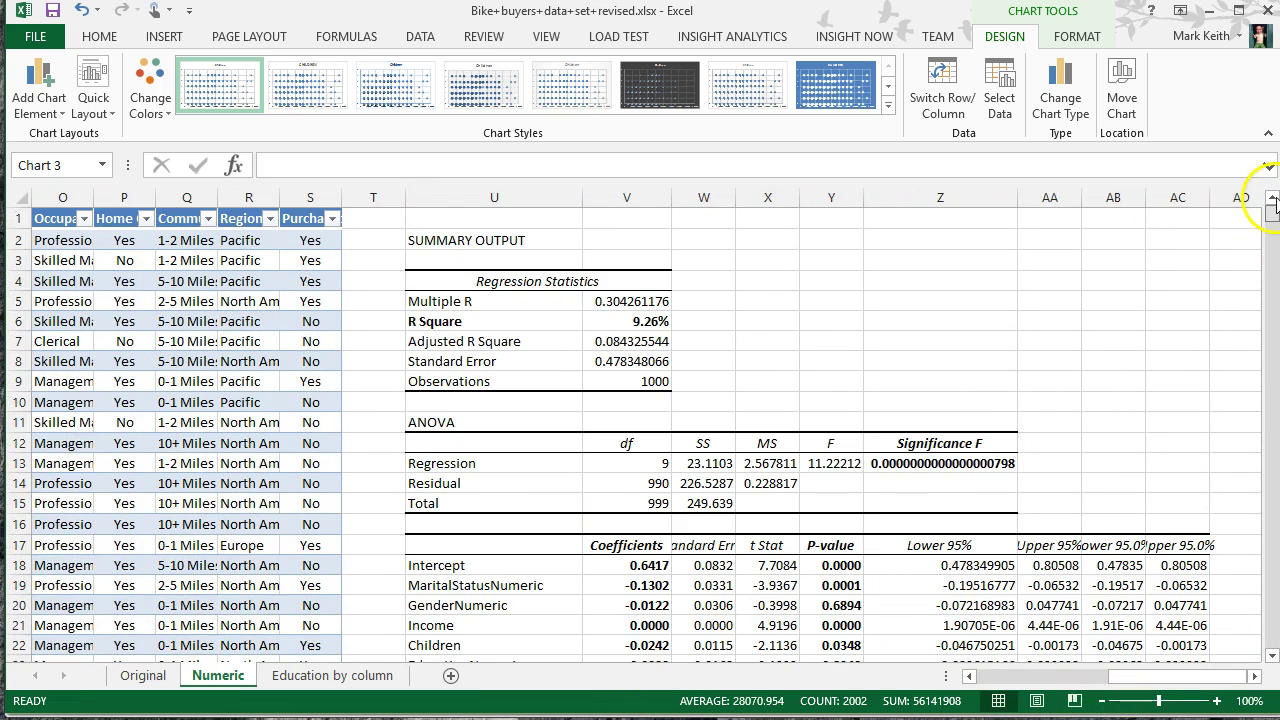
scroll(455, 562, "down", 2)
left_click_drag(575, 442, 605, 442)
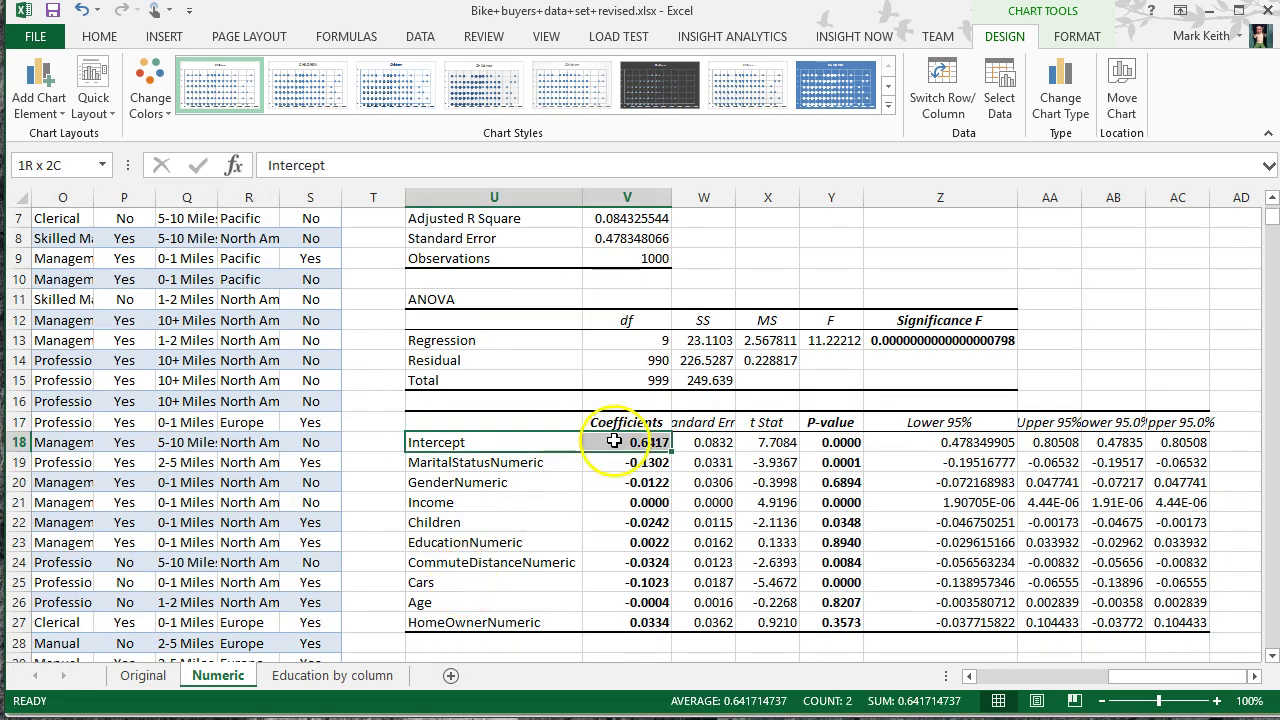
left_click(621, 440)
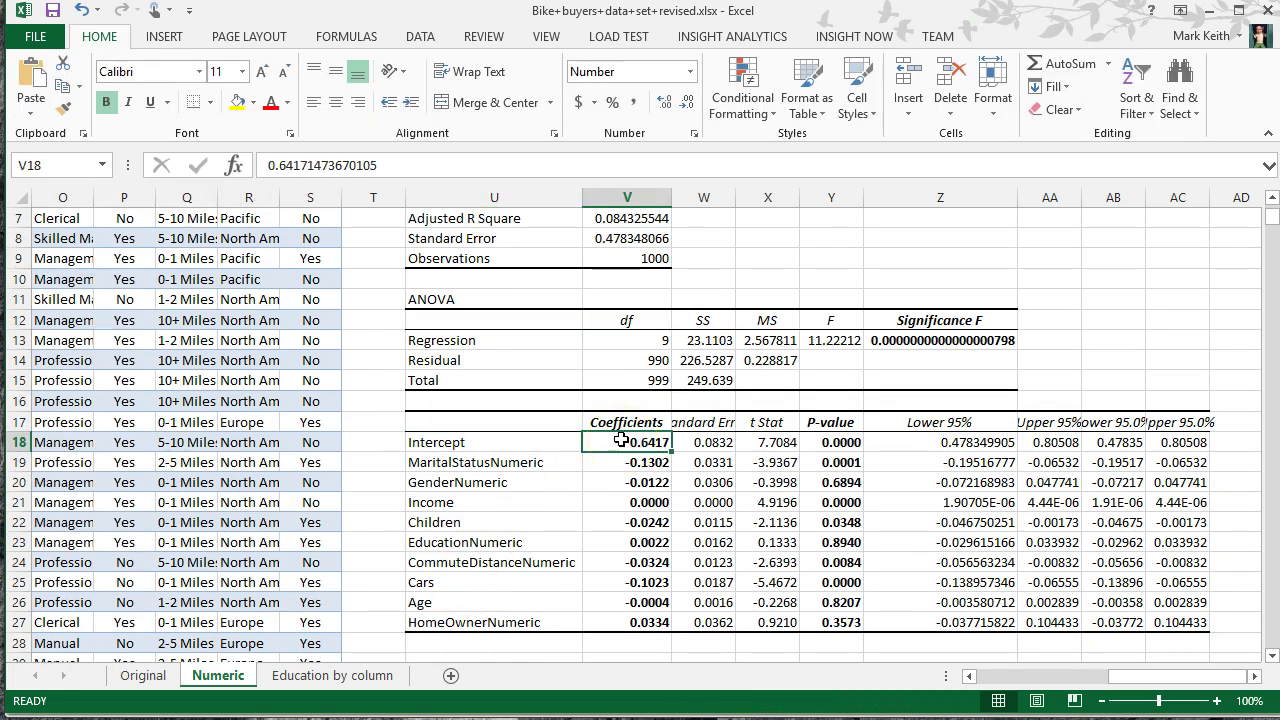
left_click(835, 442)
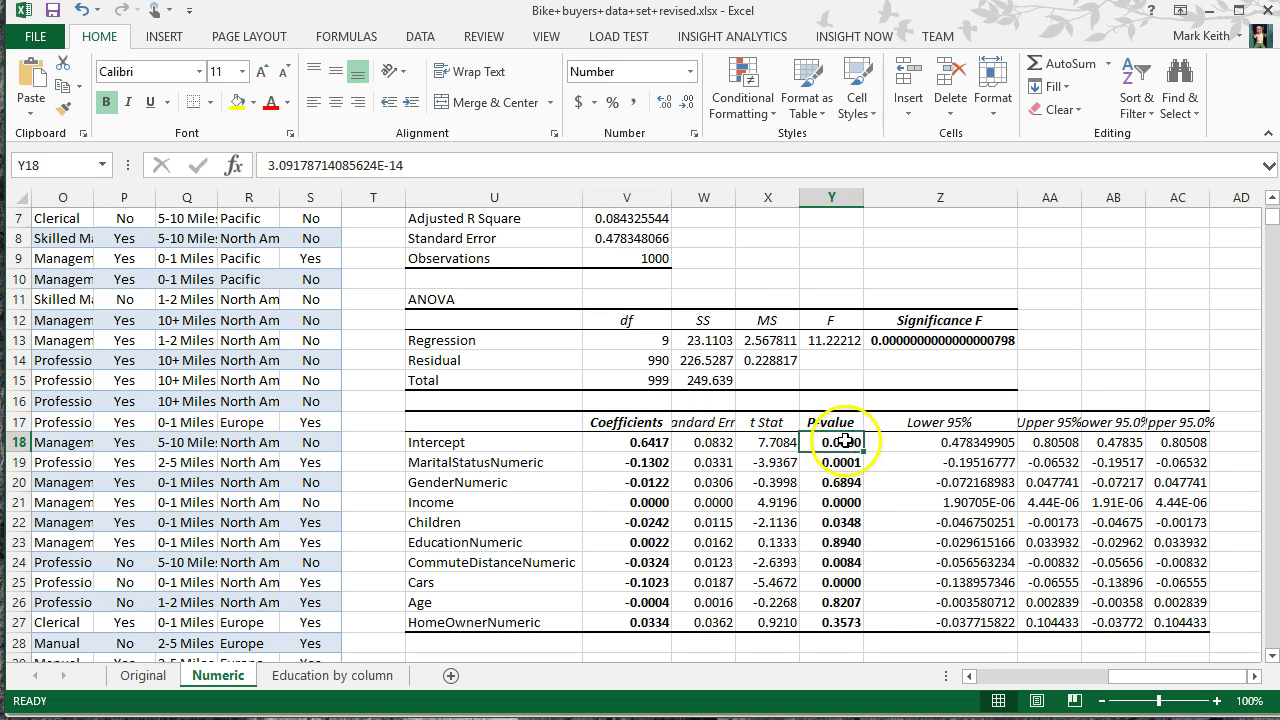
left_click_drag(495, 442, 1182, 442)
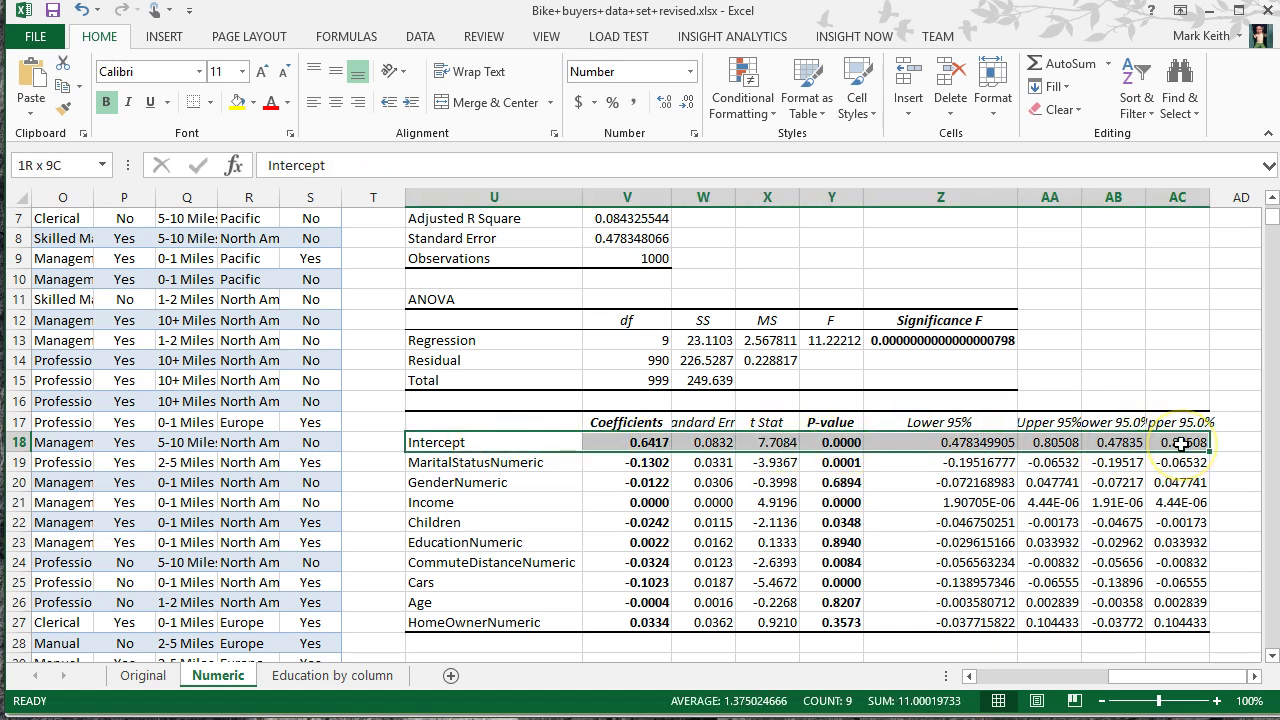
left_click_drag(534, 467, 1172, 625)
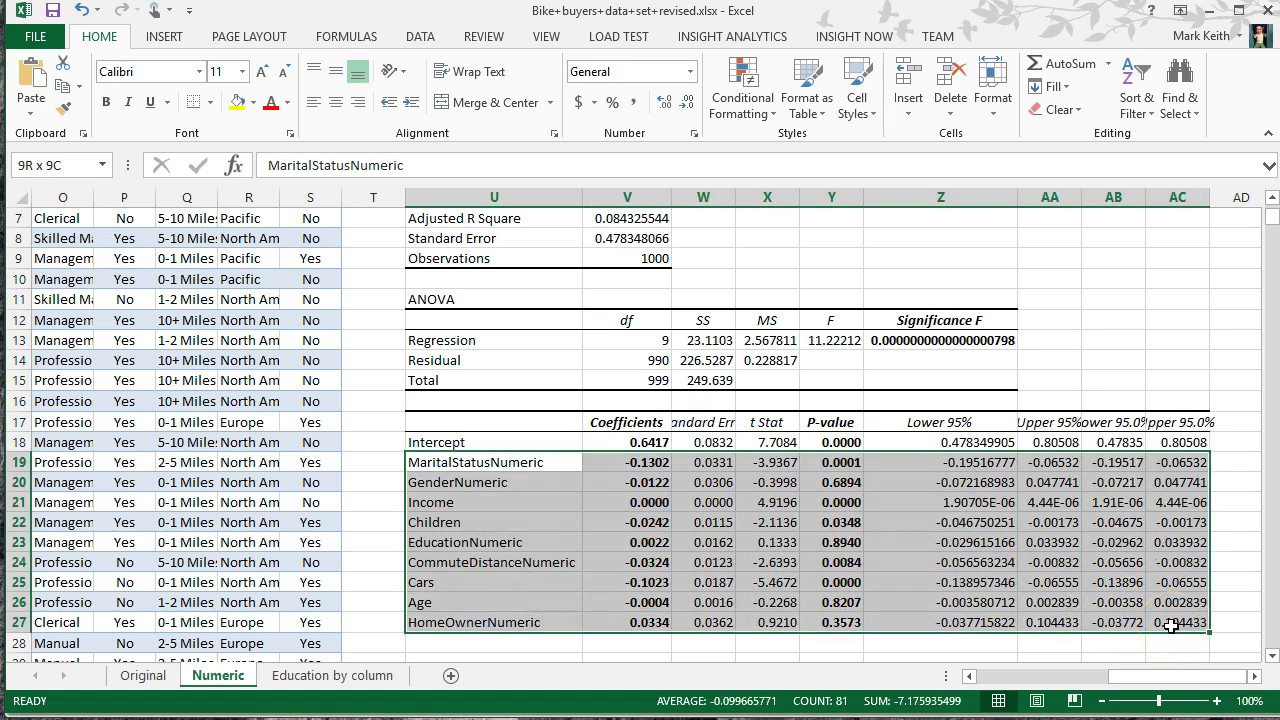
left_click(500, 442)
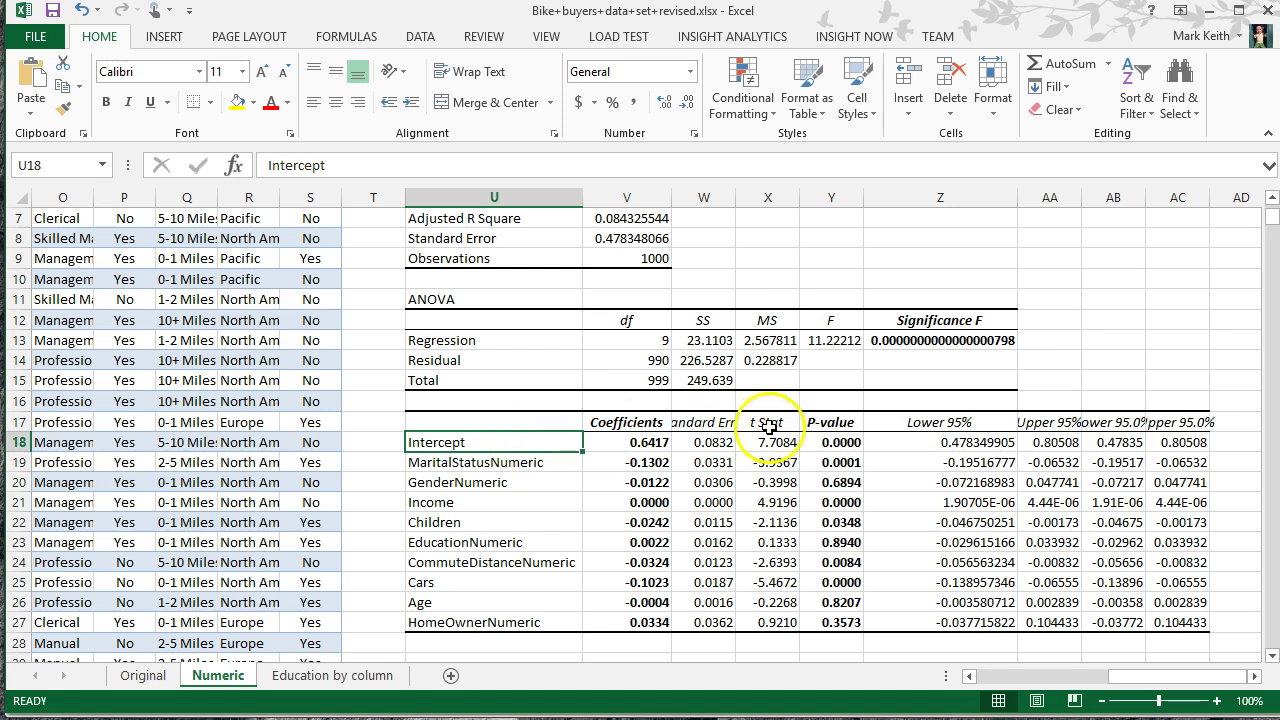
Step: Review the predictors from MaritalStatusNumeric to HomeOwnerNumeric together with their coefficients
scroll(488, 450, "down", 2)
left_click(498, 340)
left_click_drag(498, 340, 500, 498)
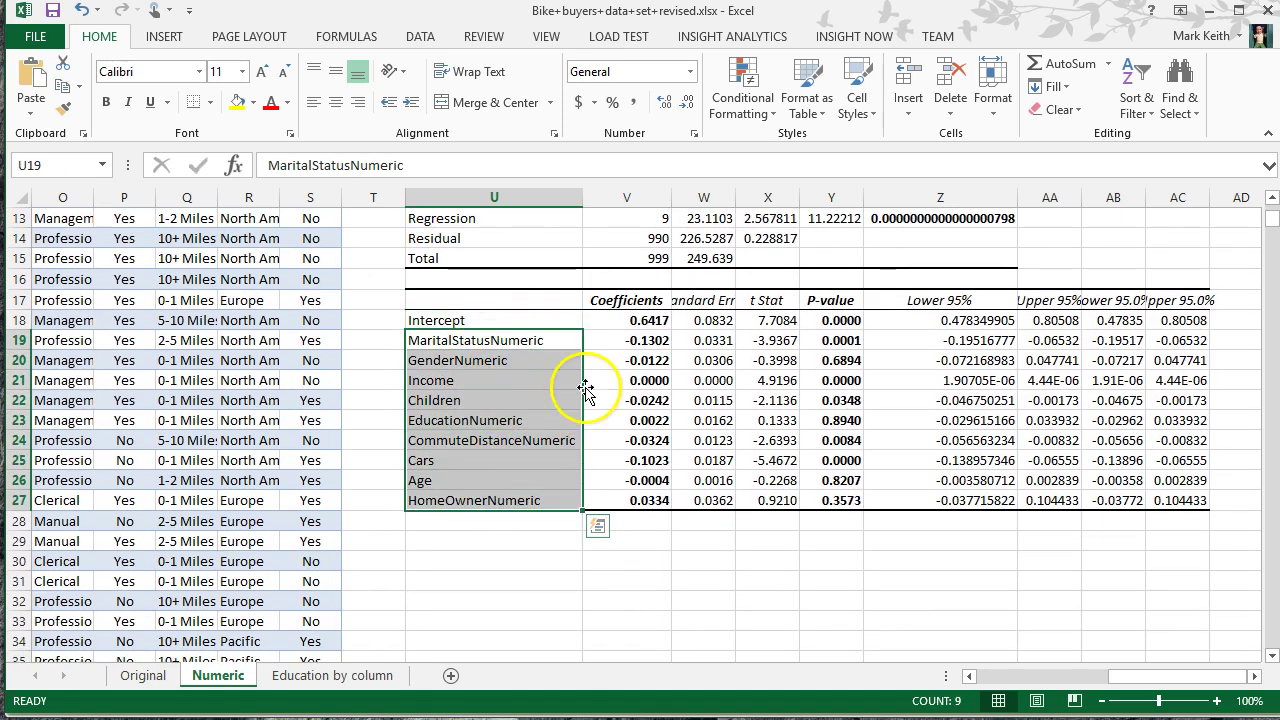
left_click(645, 342)
left_click(620, 341)
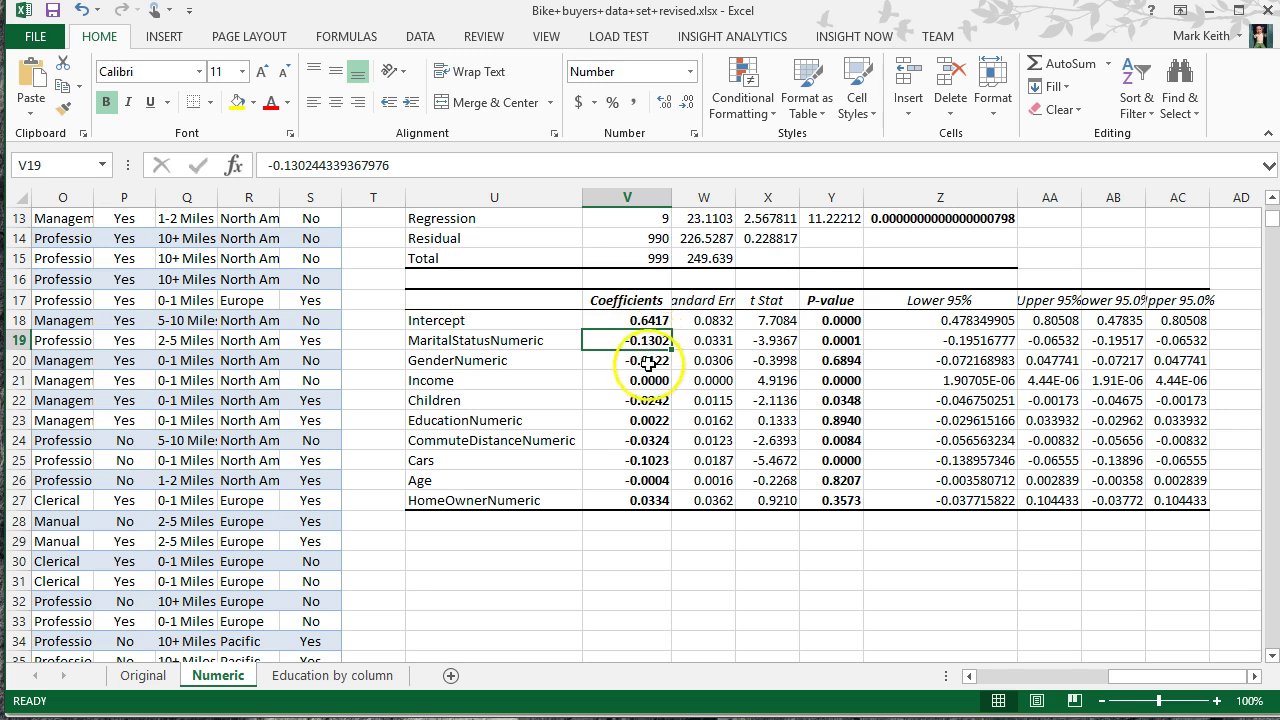
left_click_drag(648, 362, 646, 497)
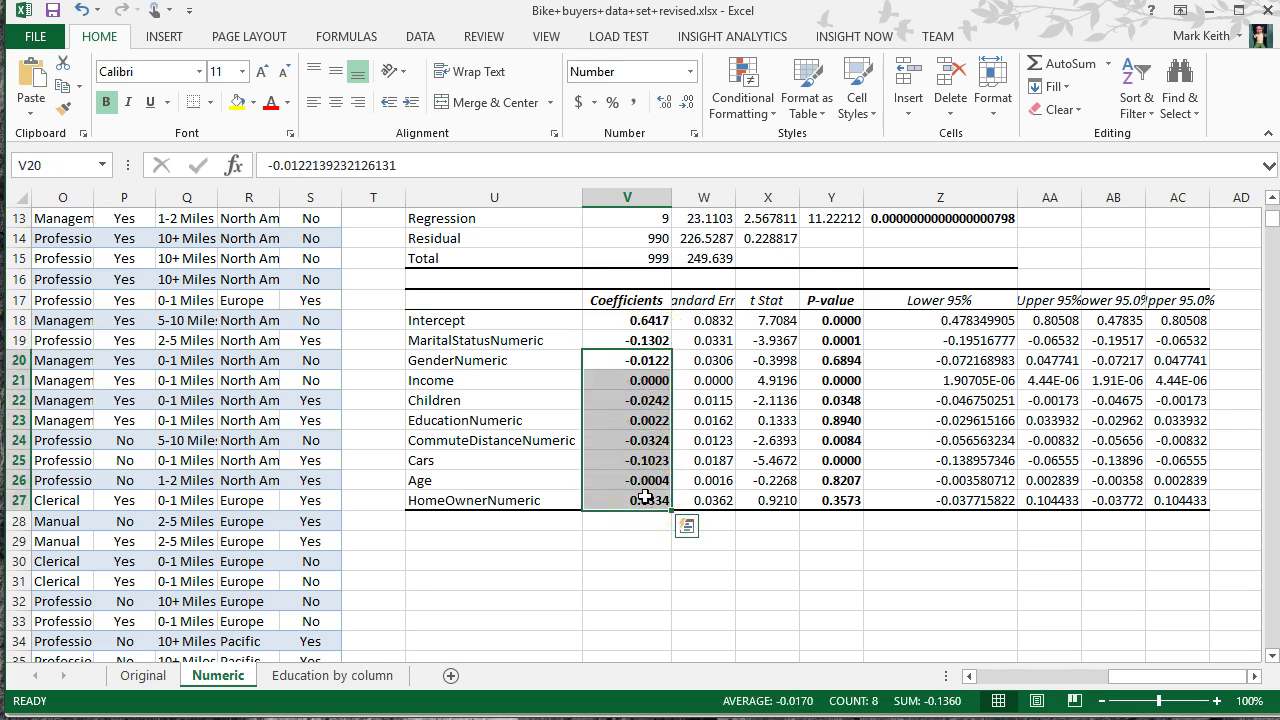
left_click(536, 340)
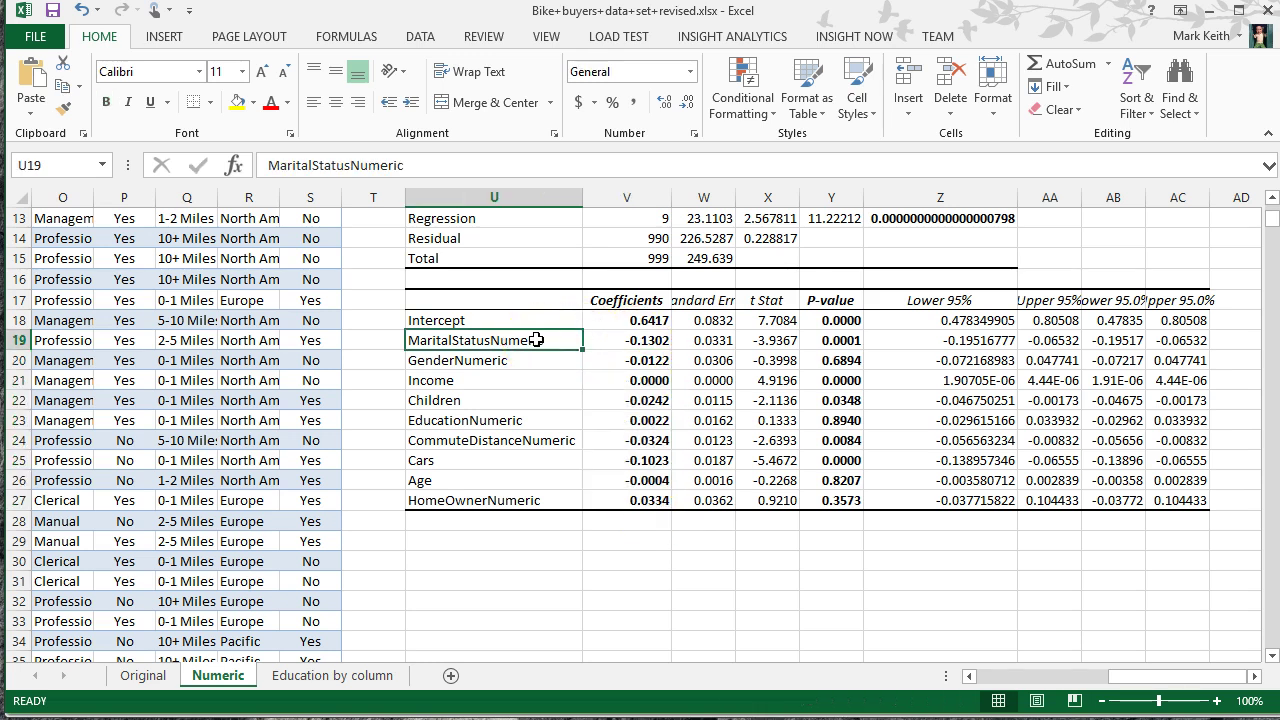
left_click(624, 340)
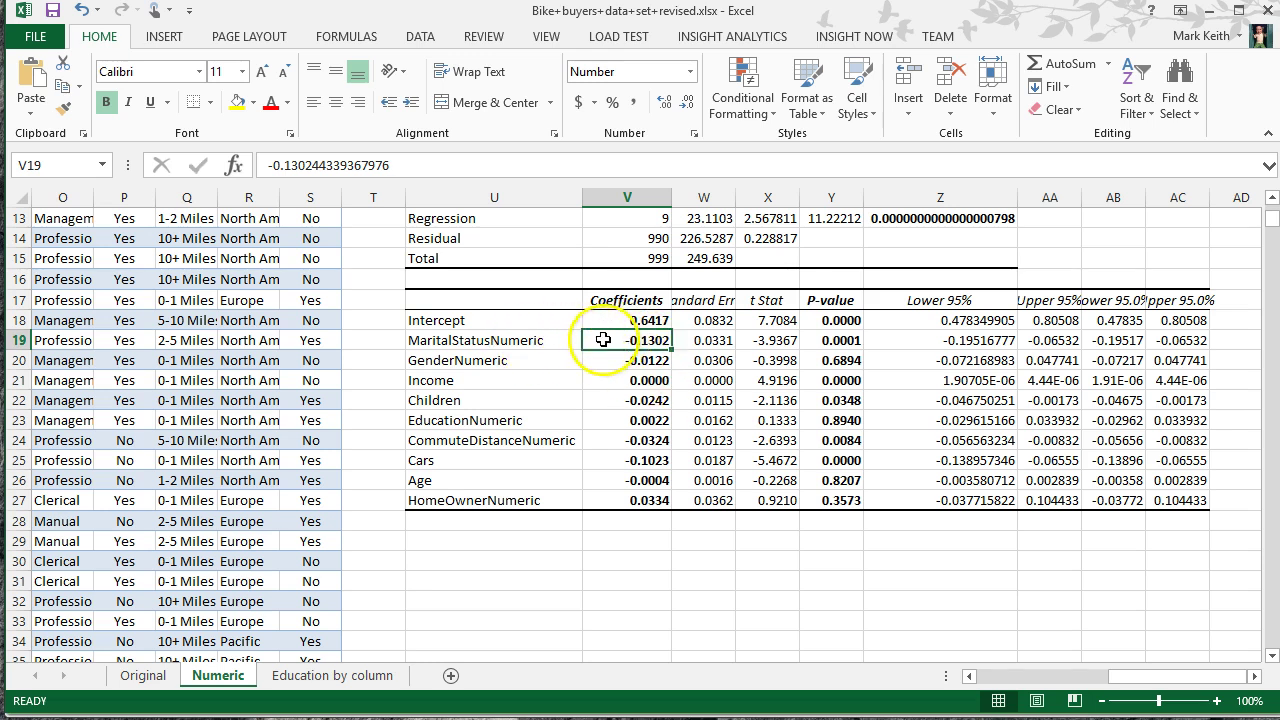
left_click_drag(522, 347, 527, 500)
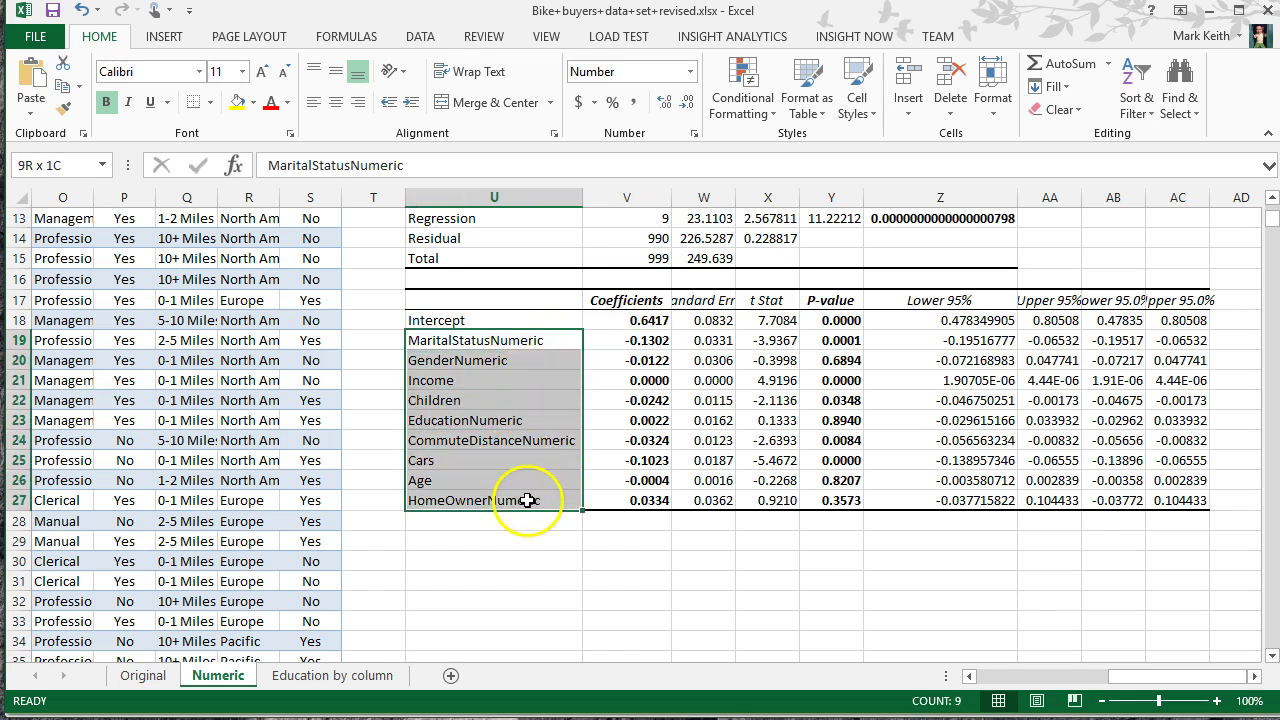
left_click(634, 340)
left_click(640, 361)
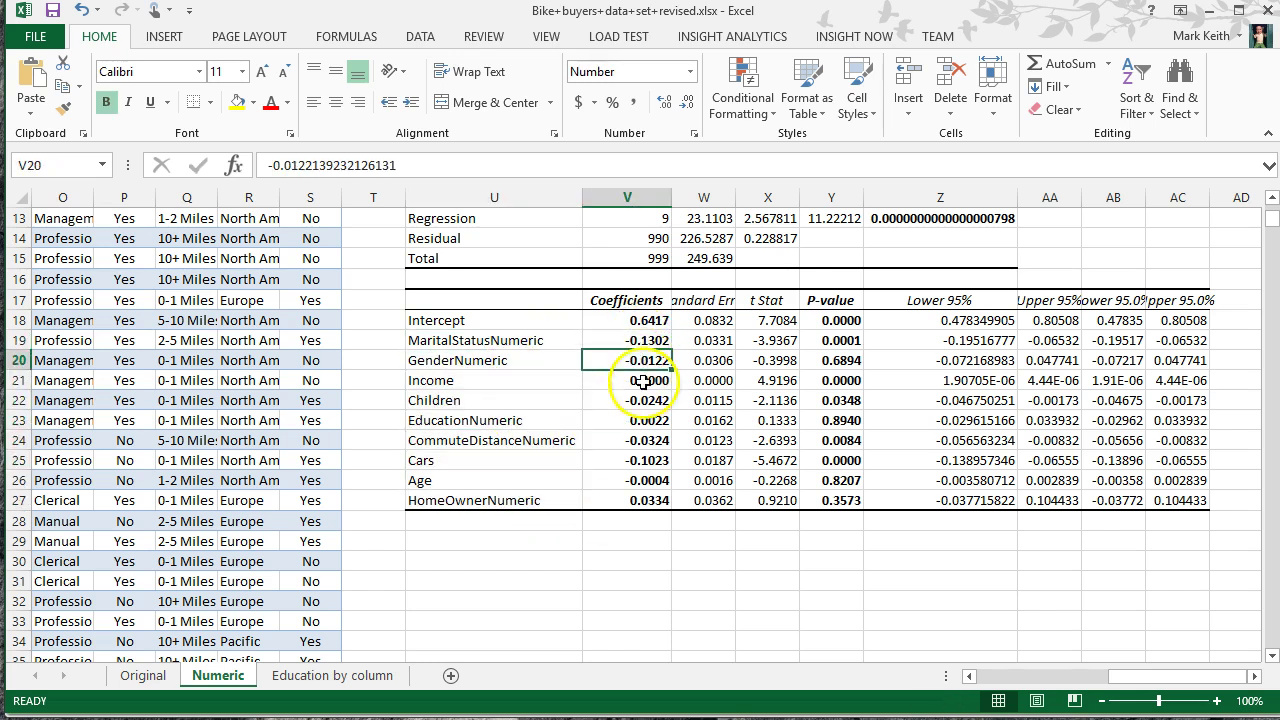
Step: Write the start of the regression equation across U29:Y29 as separate cells: "Y =", "b1x1", "+", "b2x2" and "+"
left_click(568, 541)
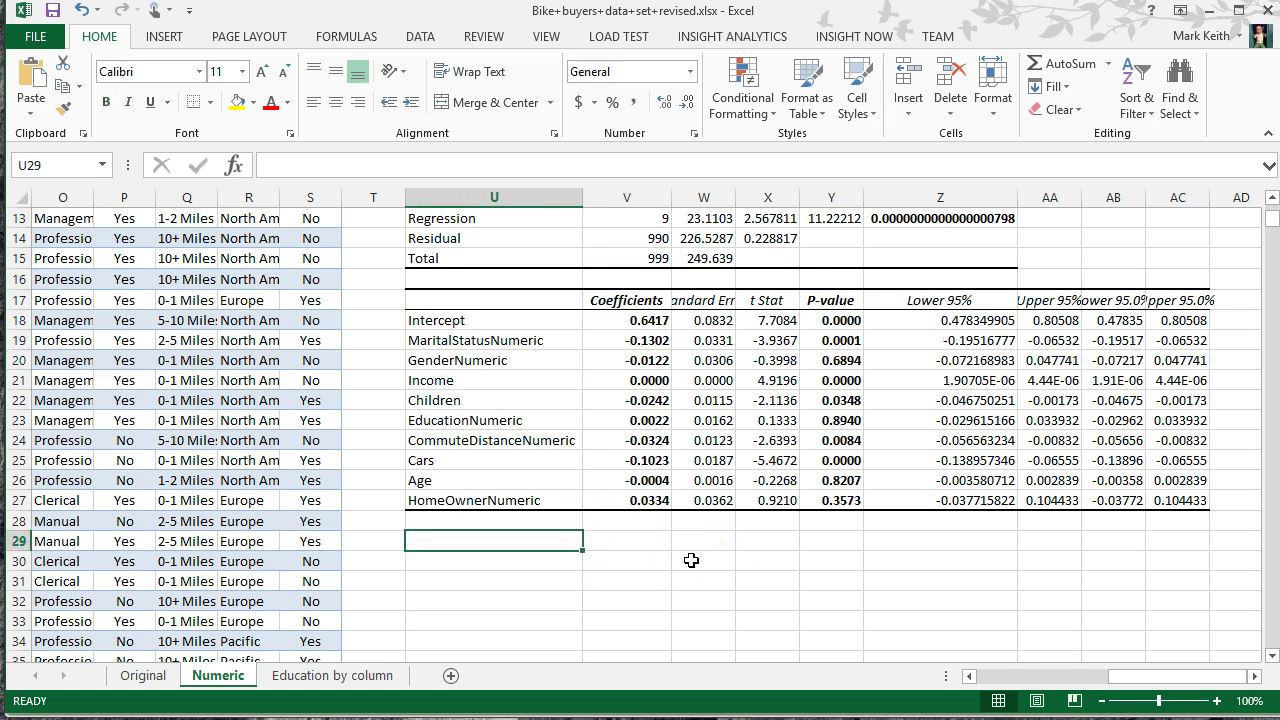
type("Y =")
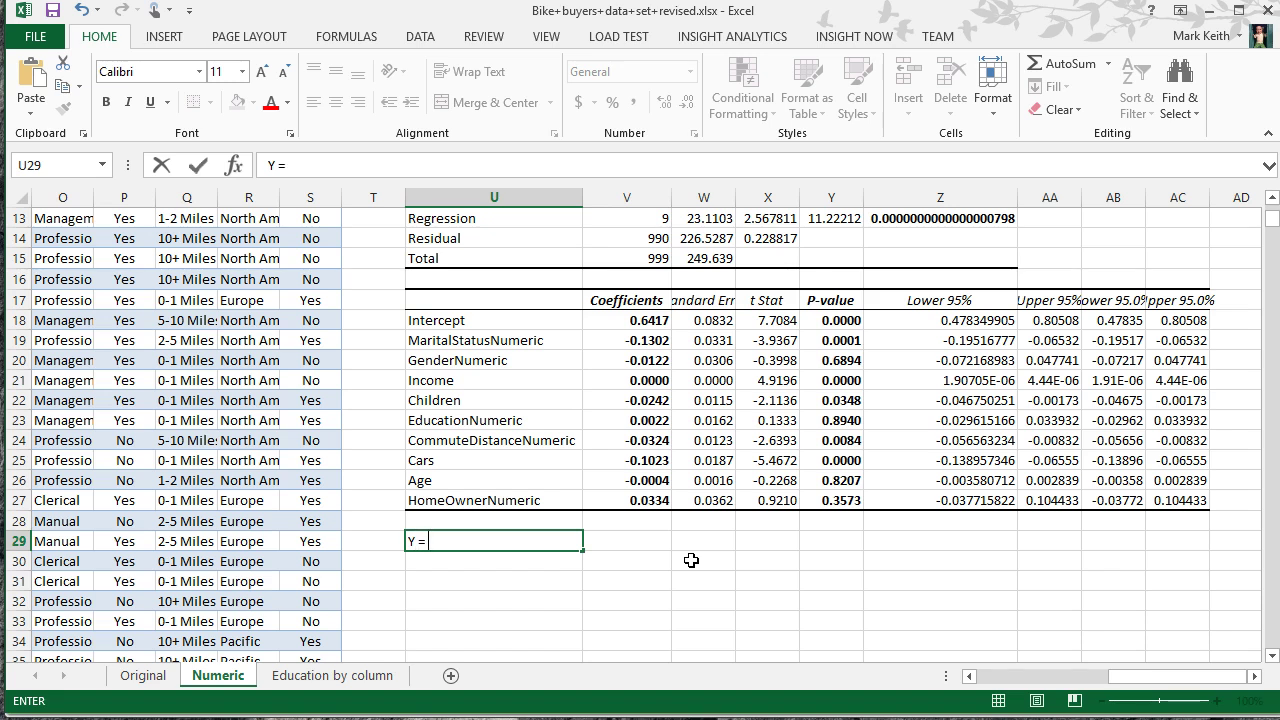
key("Tab")
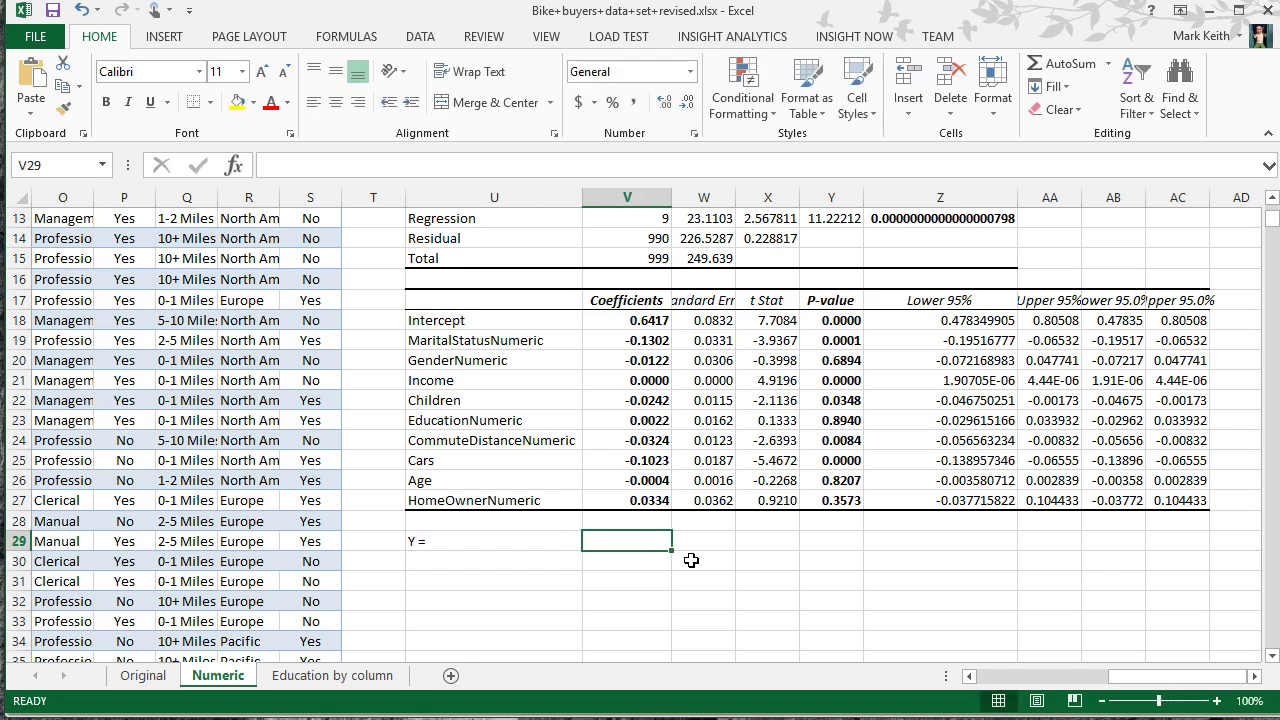
type("x1")
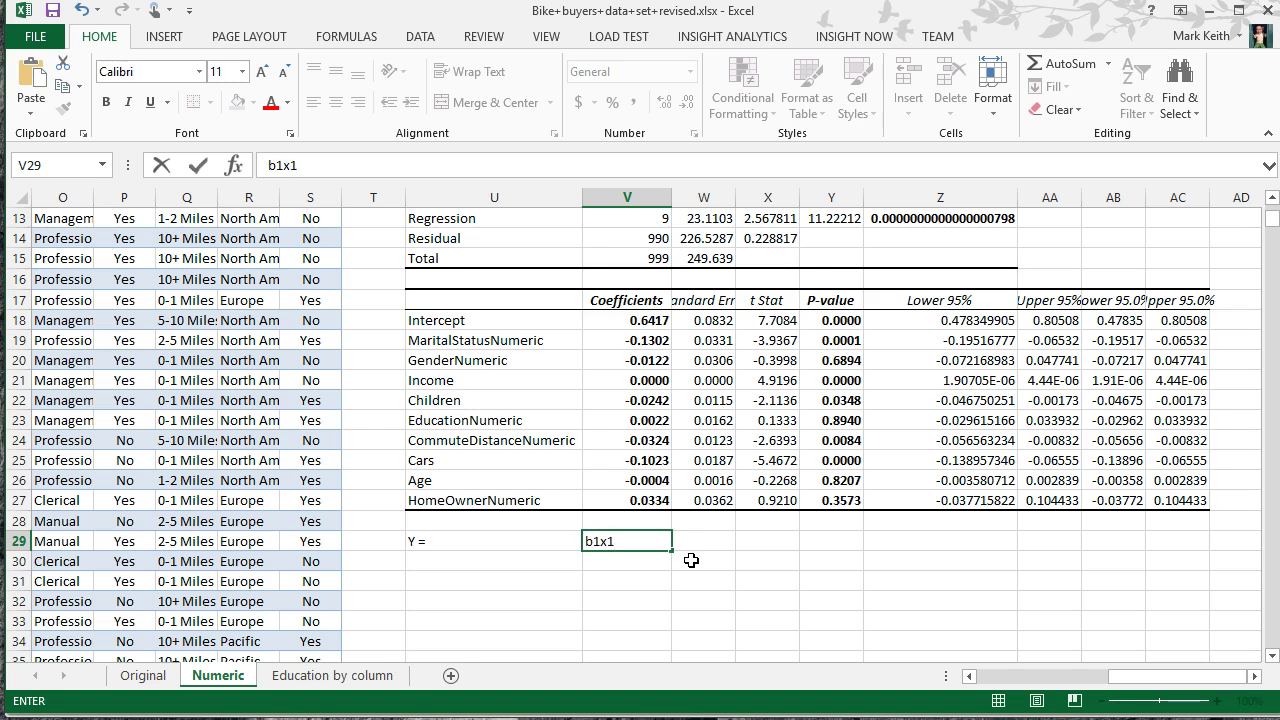
key("Tab")
type("+")
key("Tab")
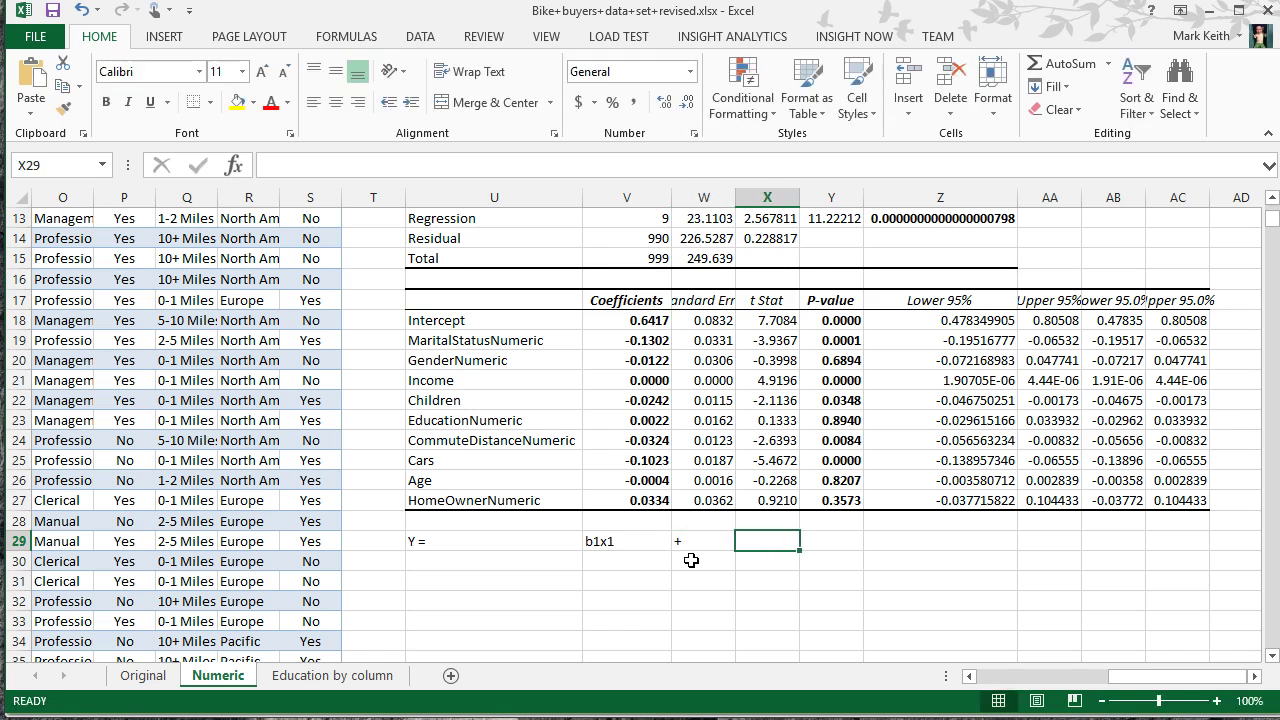
type("b2x")
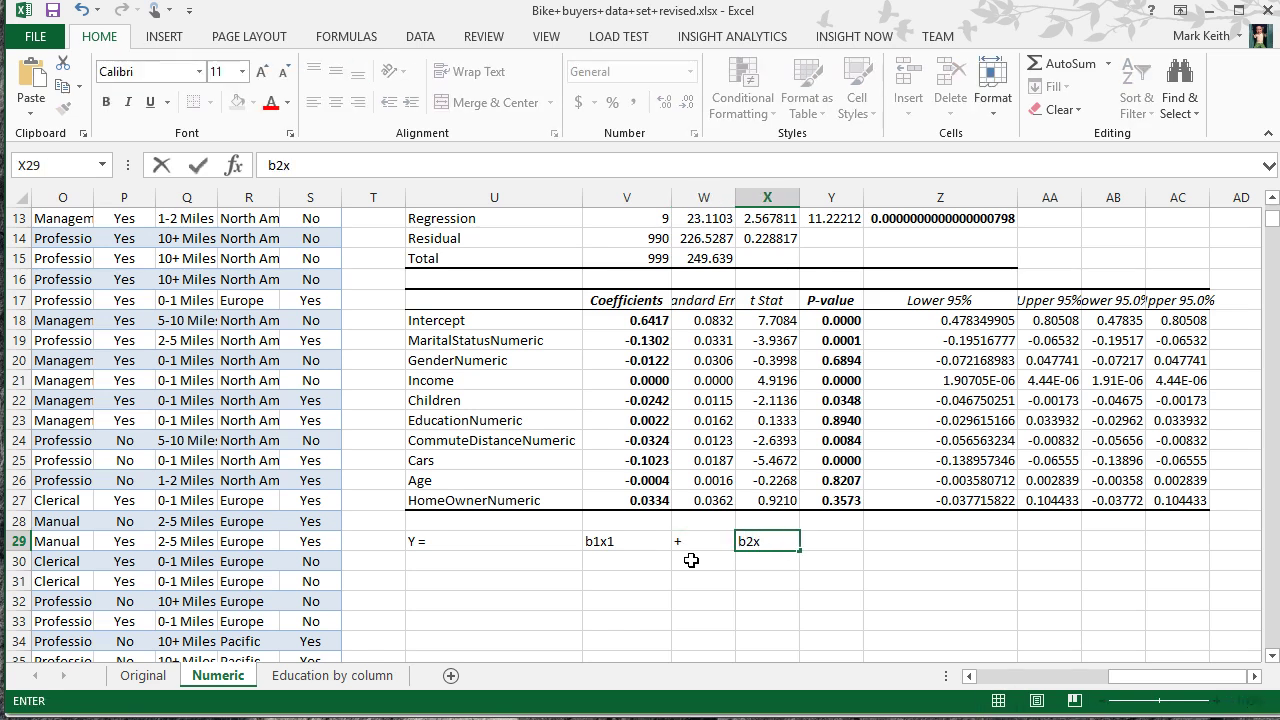
type("2")
key("Tab")
type("+")
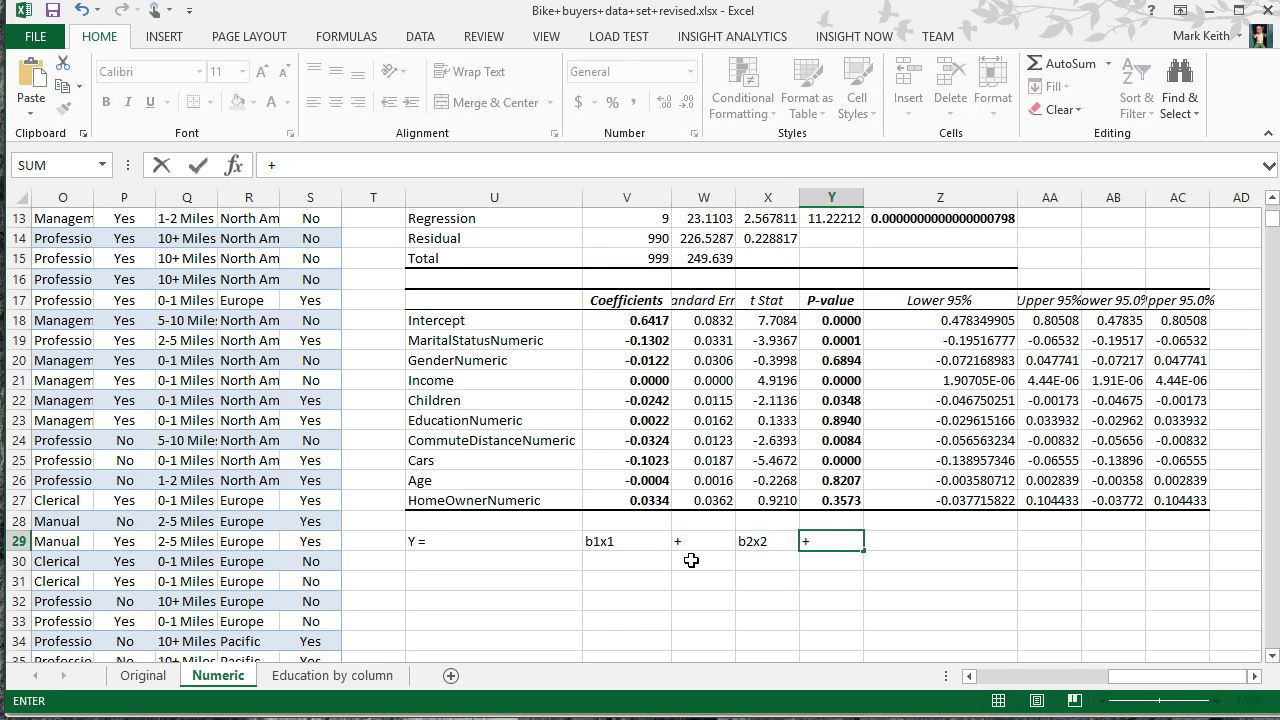
key("Tab")
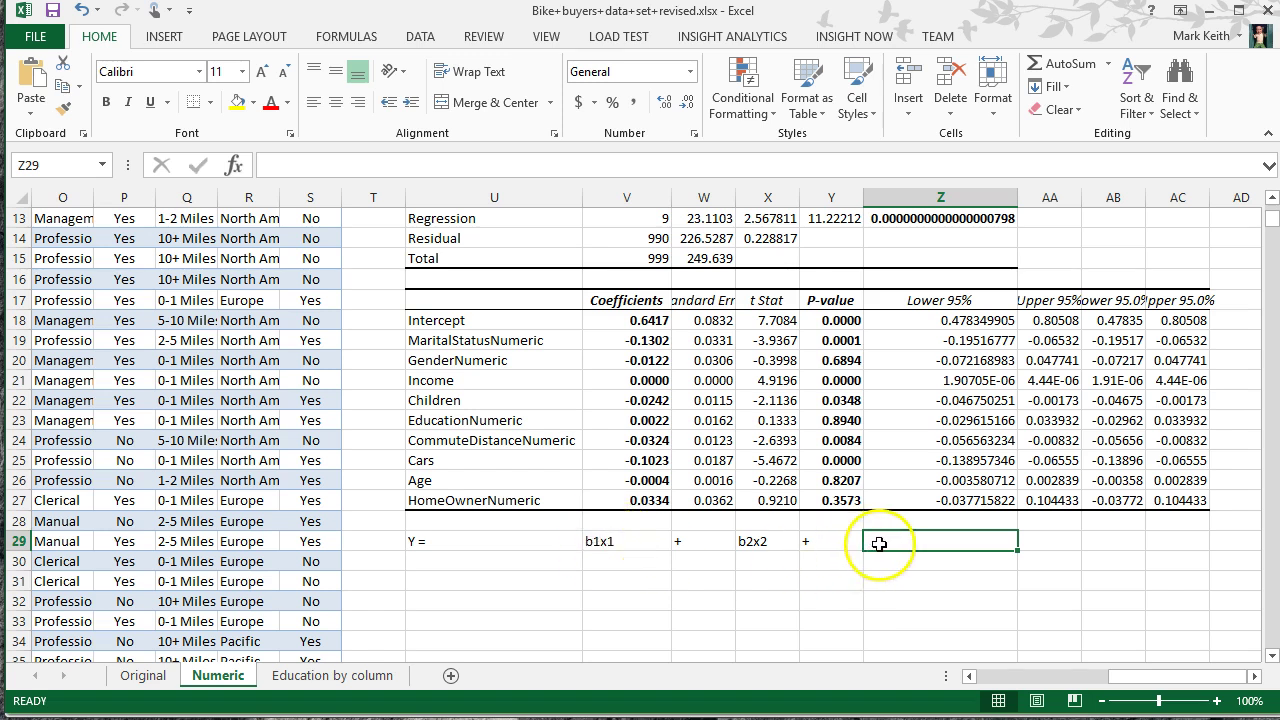
Step: Go through the list of predictors and along the equation row to see how the equation extends over all variables
left_click(523, 340)
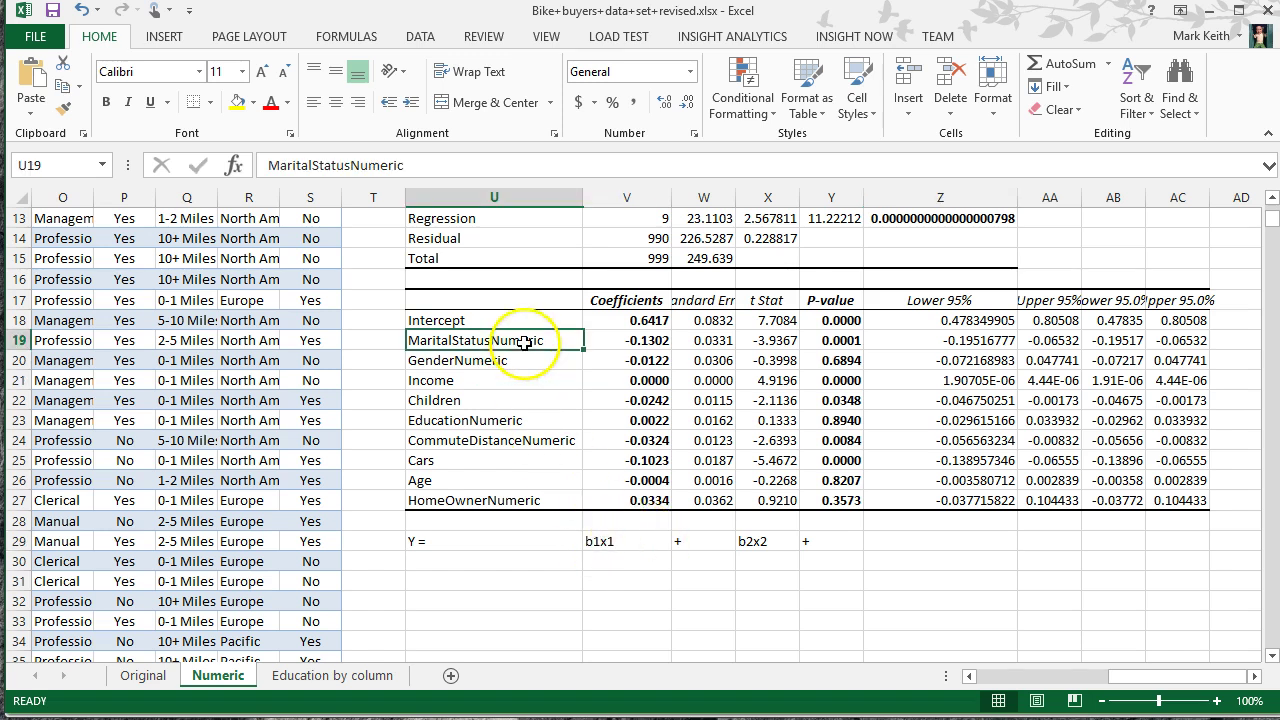
left_click(525, 358)
key("Down")
key("Down")
key("Down")
key("Down")
key("Down")
key("Down")
key("Down")
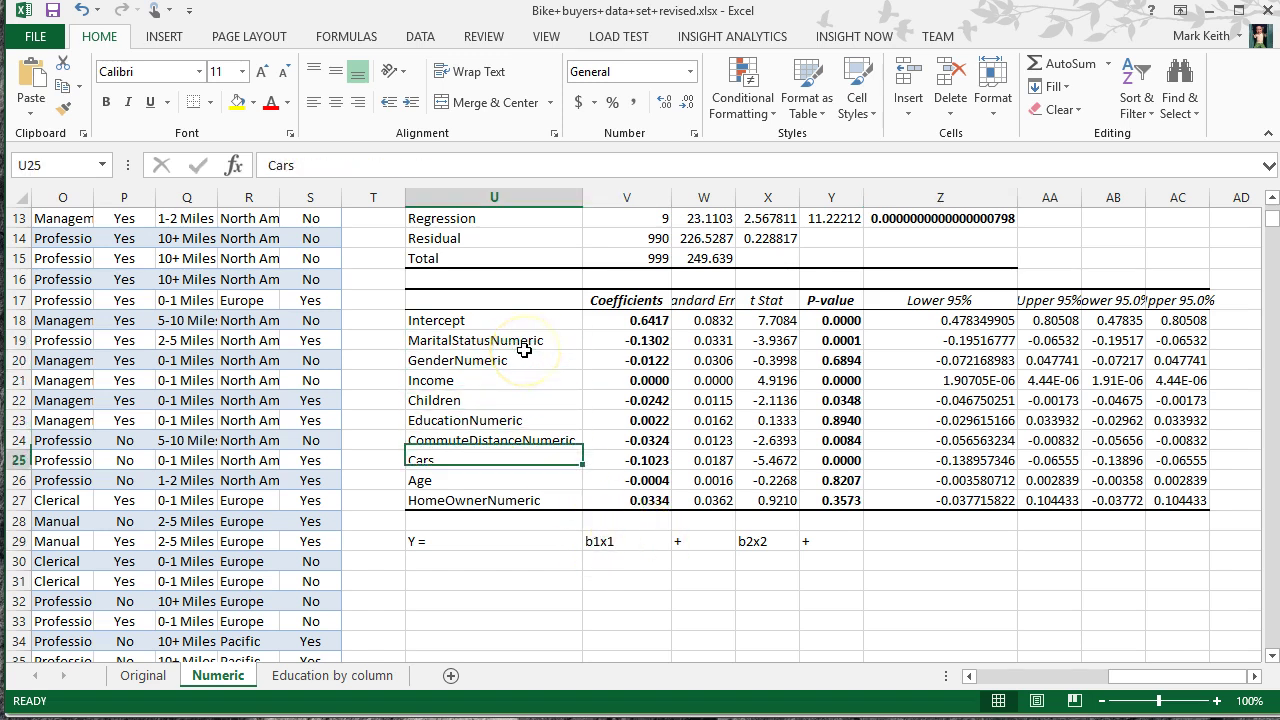
key("Down")
key("Down")
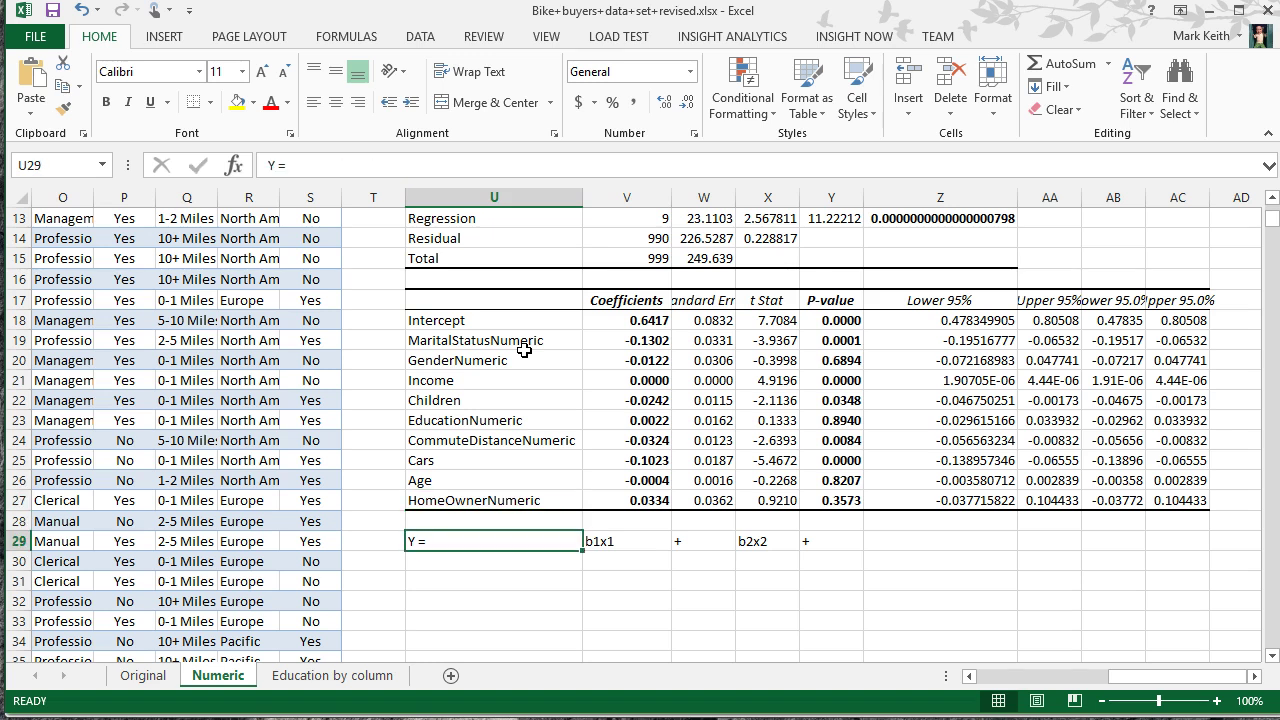
key("Right")
key("Right")
key("Right")
key("Right")
key("Right")
key("Right")
key("Right")
key("Right")
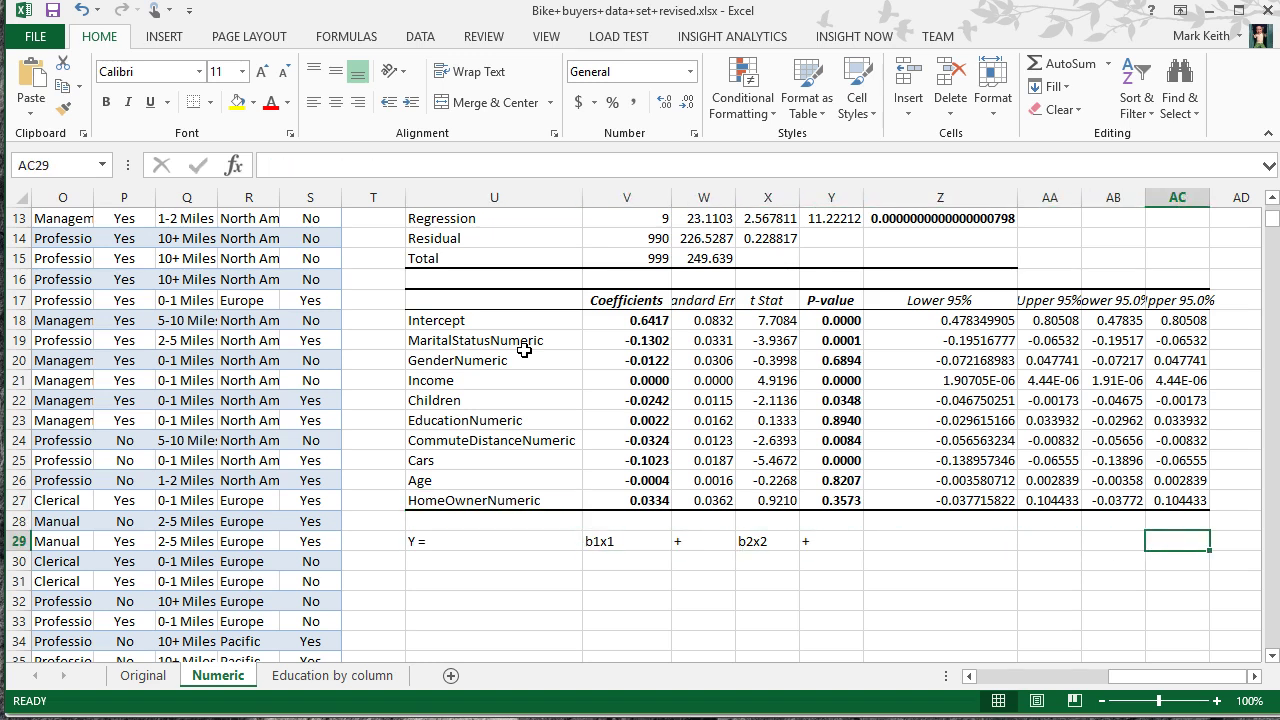
left_click(451, 543)
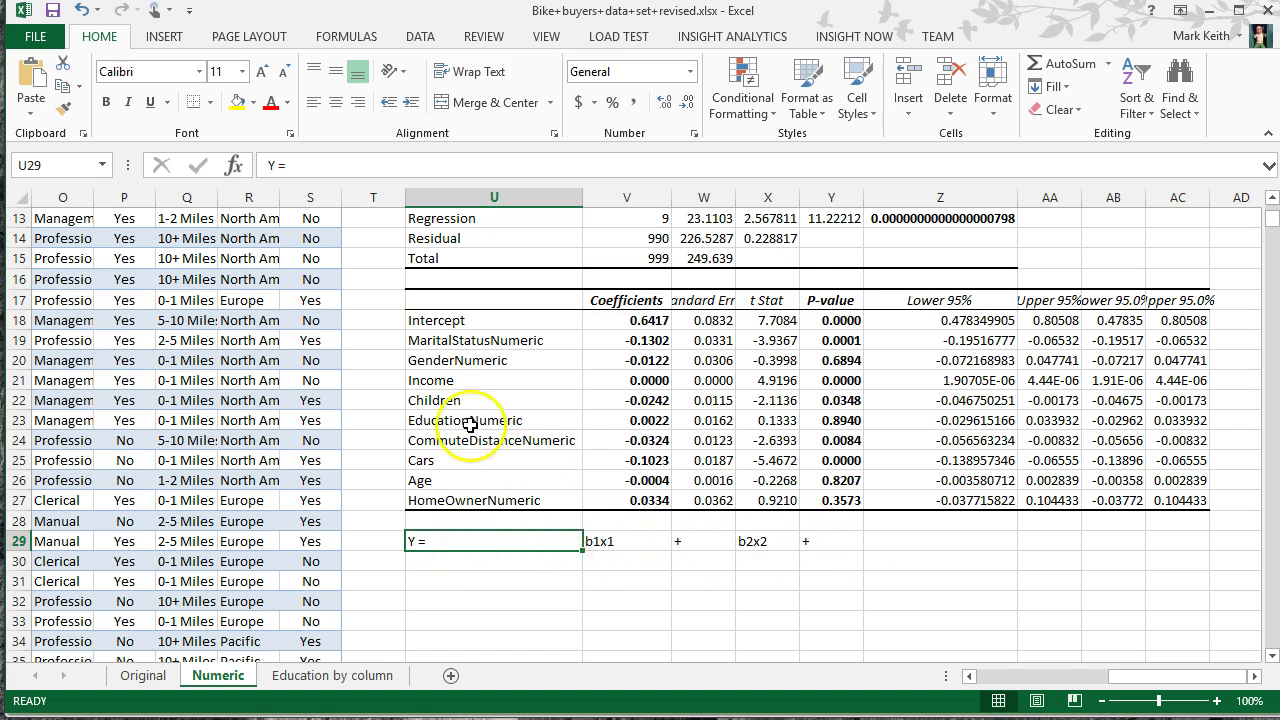
Step: Check the MaritalStatusNumeric coefficient and compare the numeric marital status codes with the Married and Single labels in the data table
left_click(642, 345)
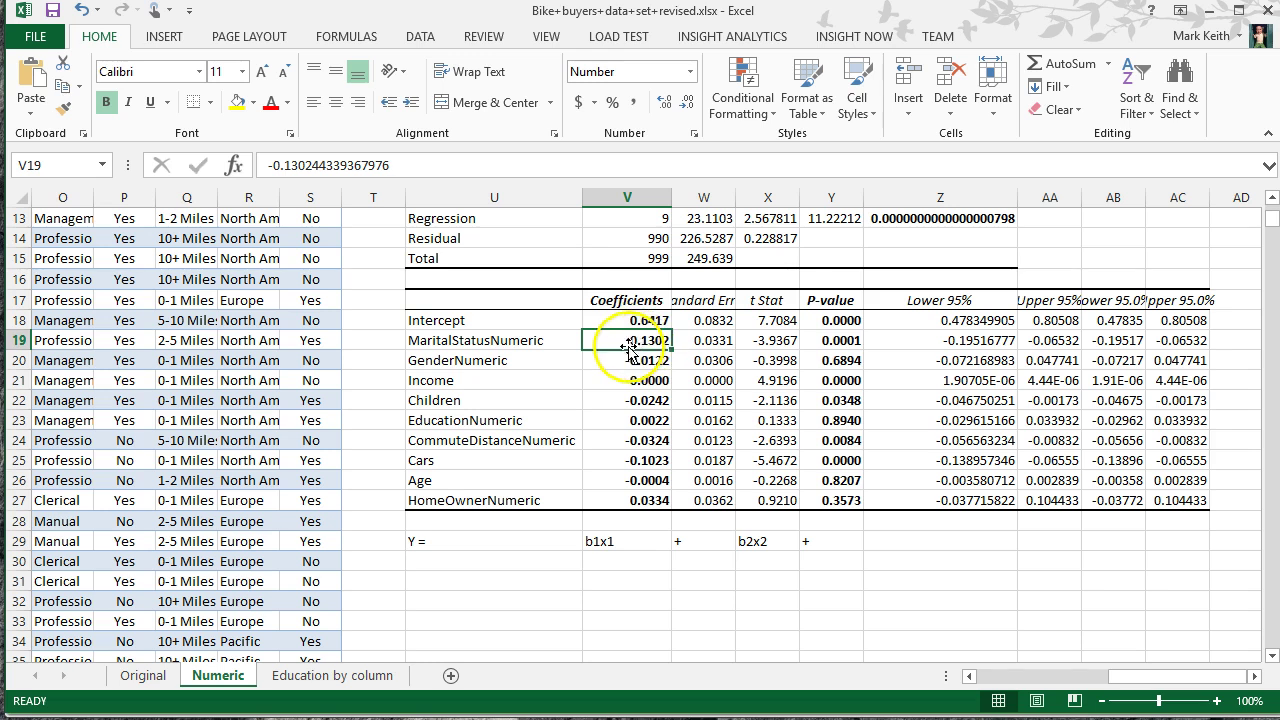
left_click(484, 340)
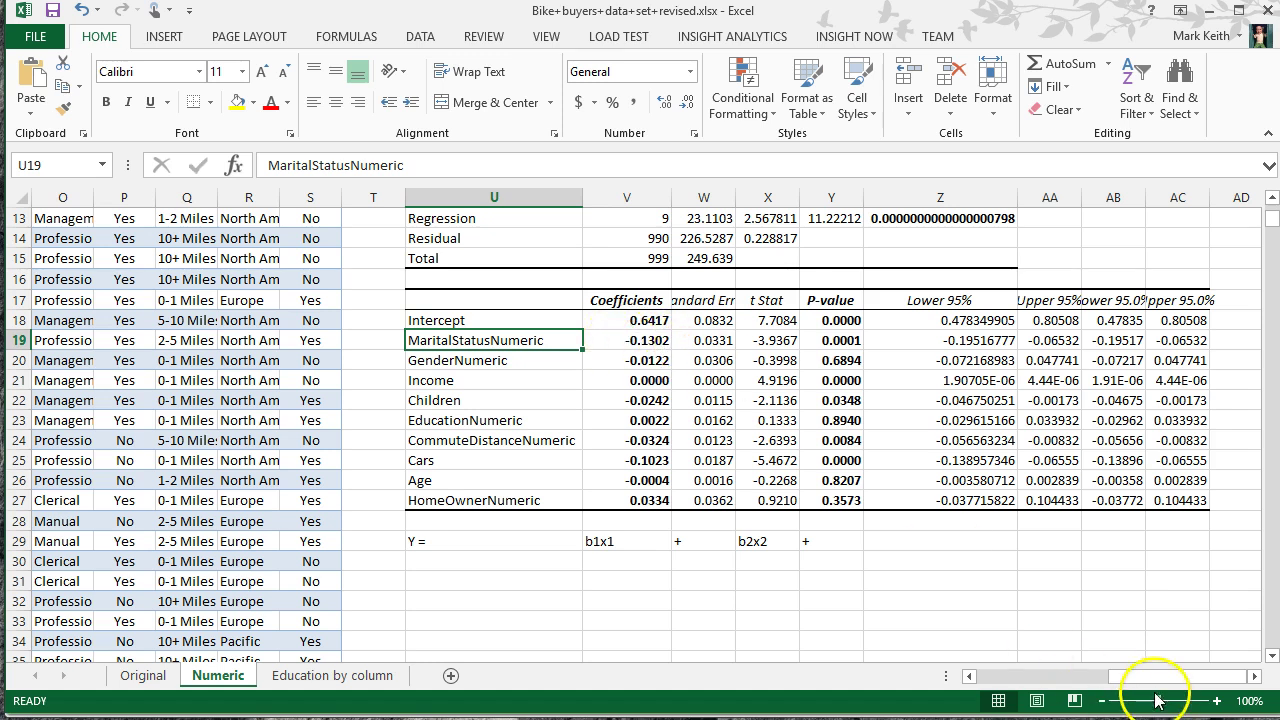
left_click_drag(1155, 683, 908, 672)
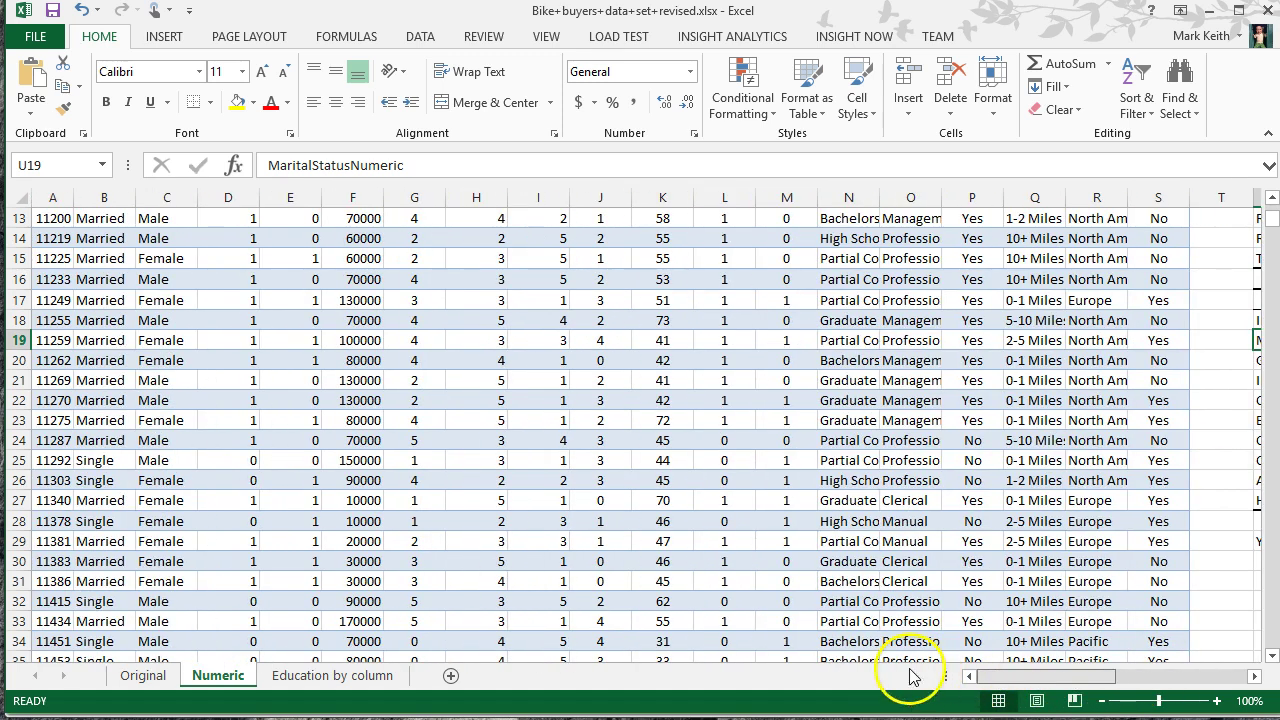
left_click(297, 357)
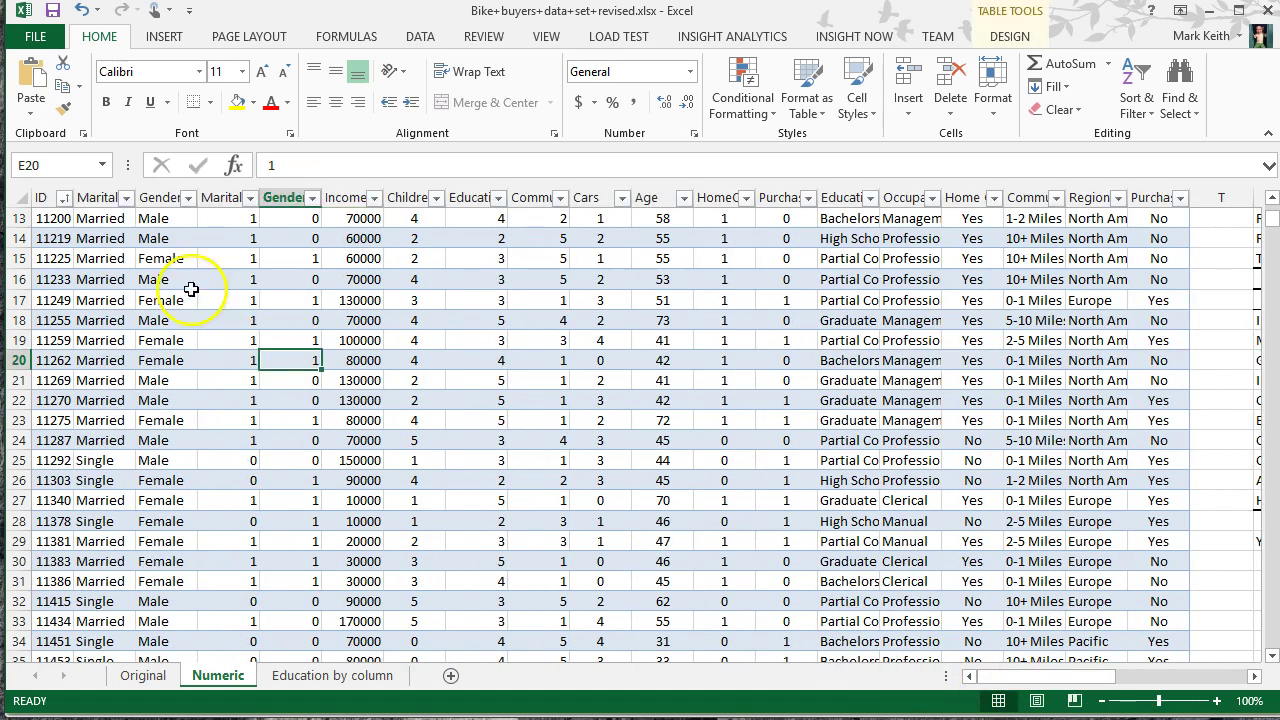
left_click(222, 238)
left_click(101, 238)
left_click(240, 420)
left_click(245, 458)
left_click(115, 457)
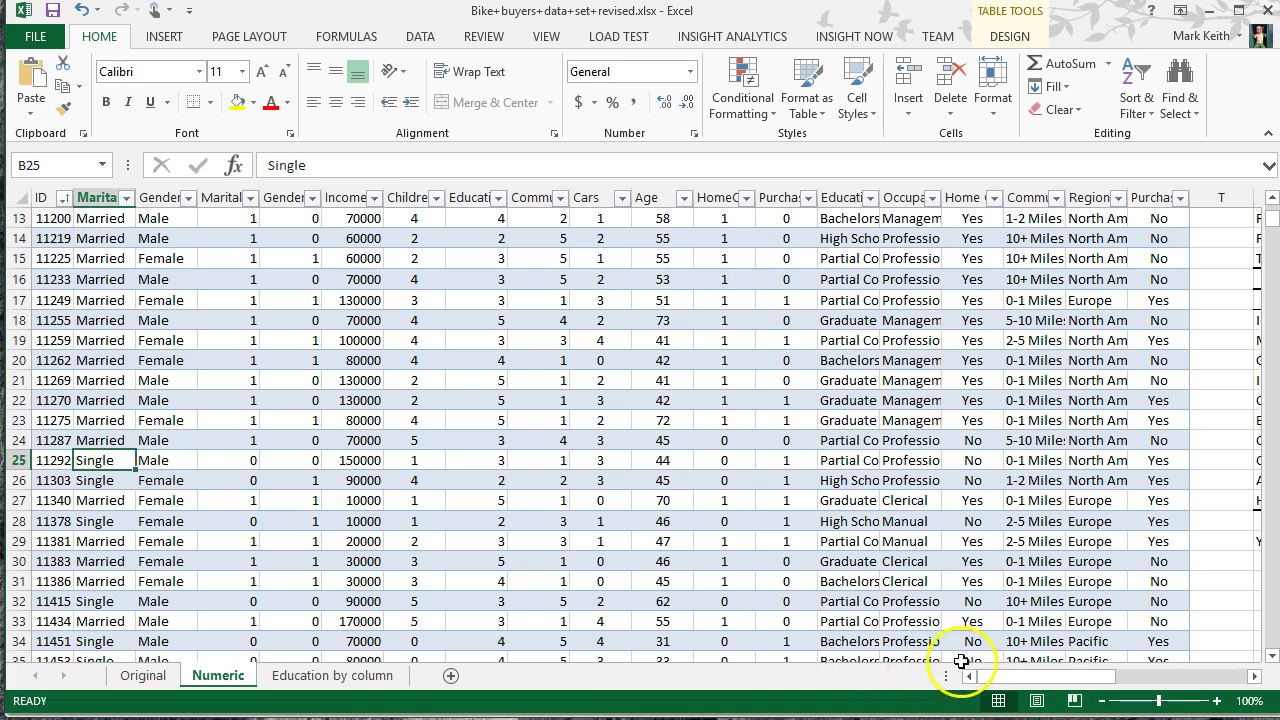
Step: Return to the regression output and examine the coefficient and P-value of MaritalStatusNumeric
left_click_drag(1000, 677, 1123, 677)
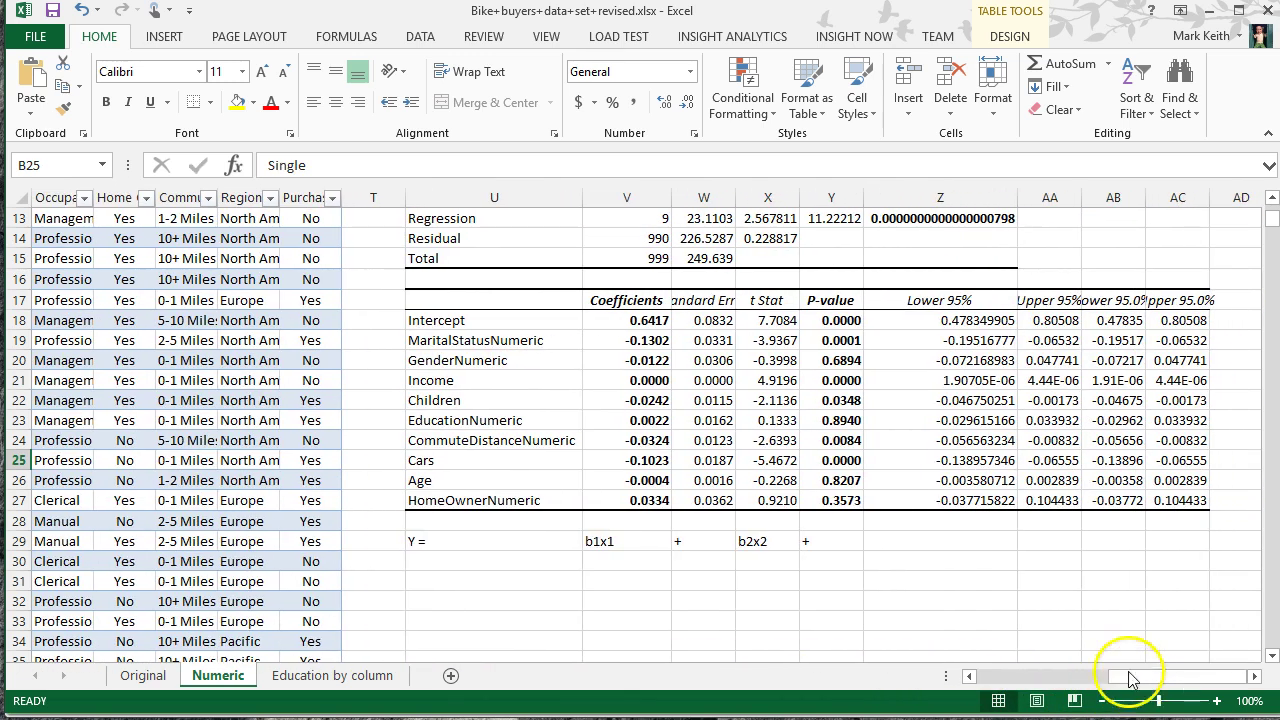
left_click(610, 340)
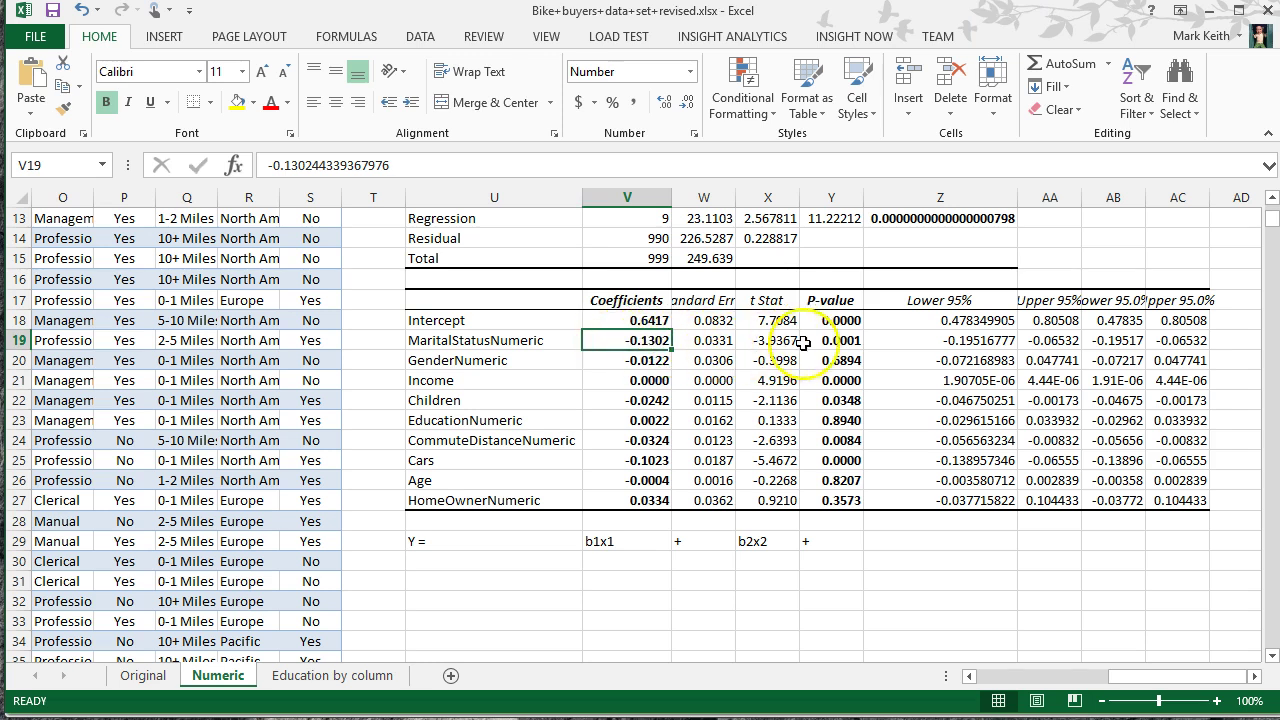
left_click(835, 340)
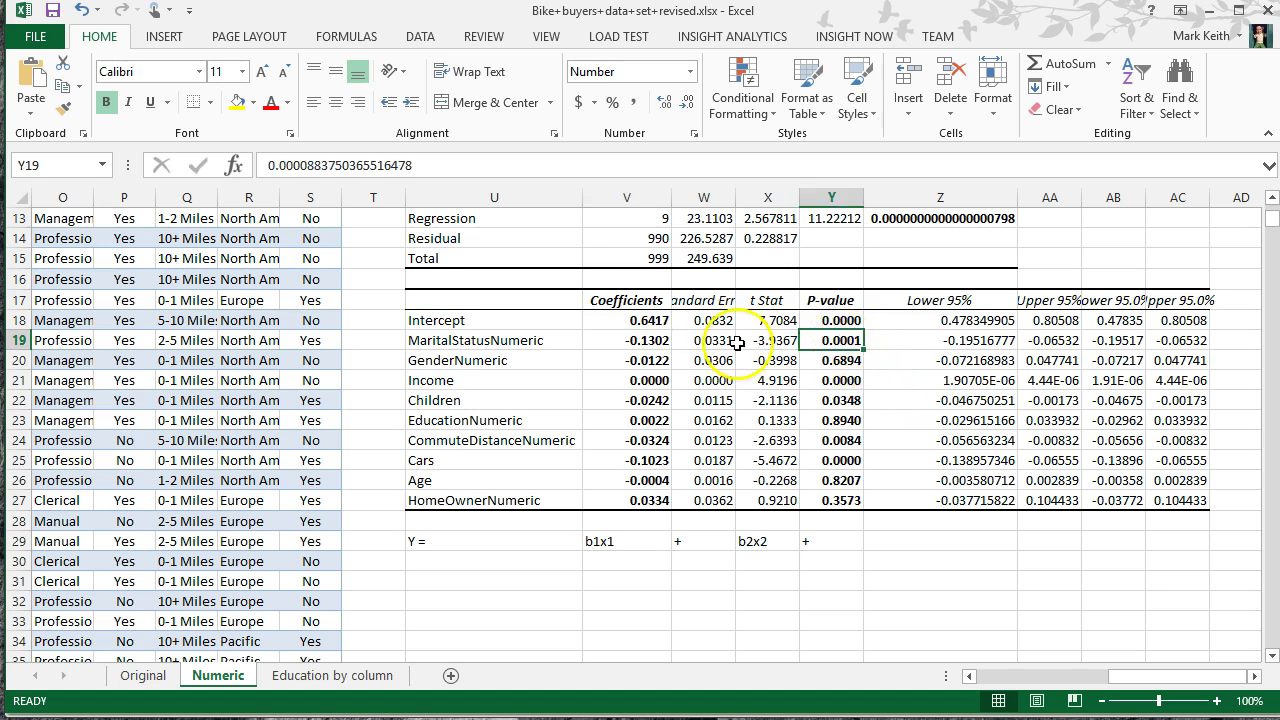
left_click(605, 340)
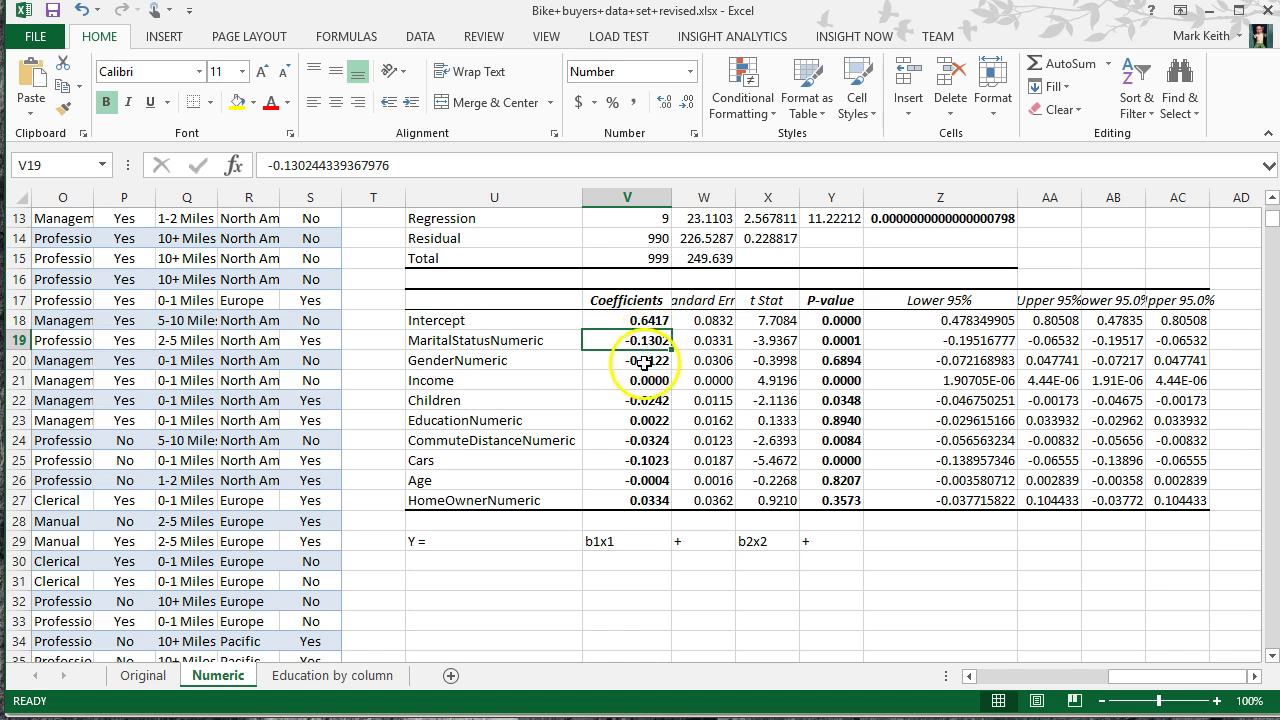
Step: Examine the GenderNumeric coefficient and P-value, checking how gender is coded in the data table
left_click(645, 360)
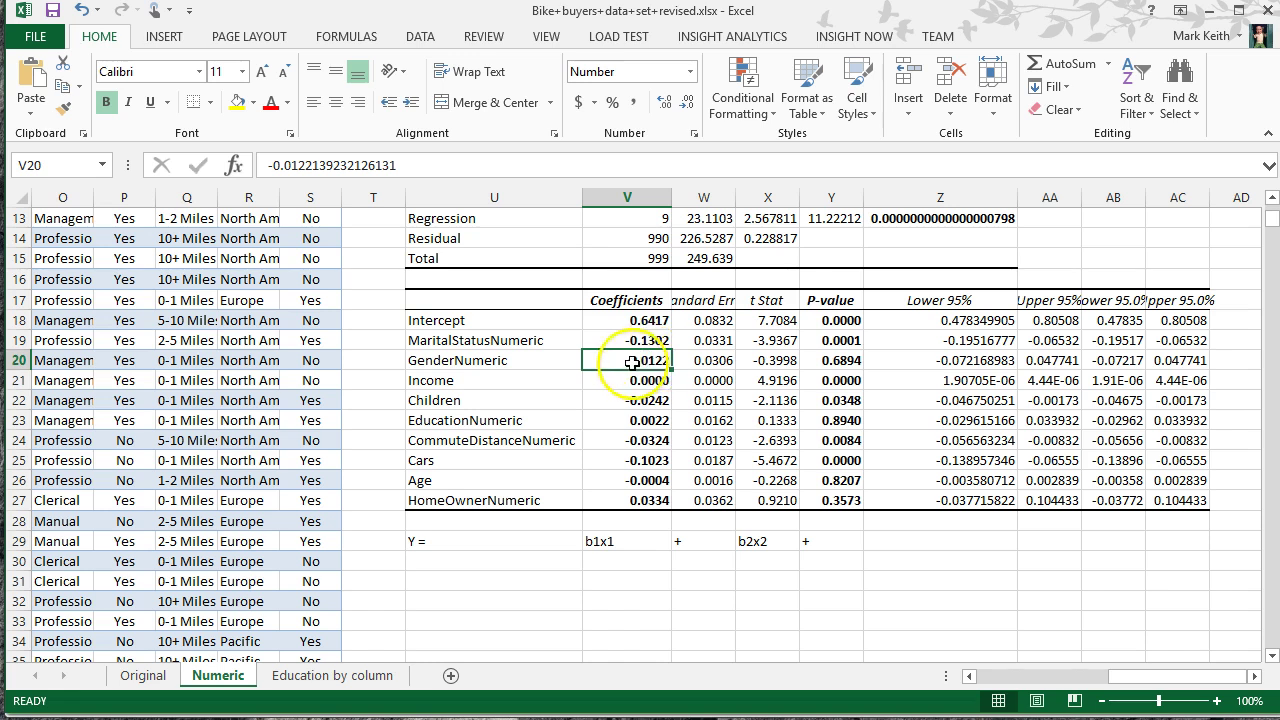
left_click_drag(1134, 679, 986, 680)
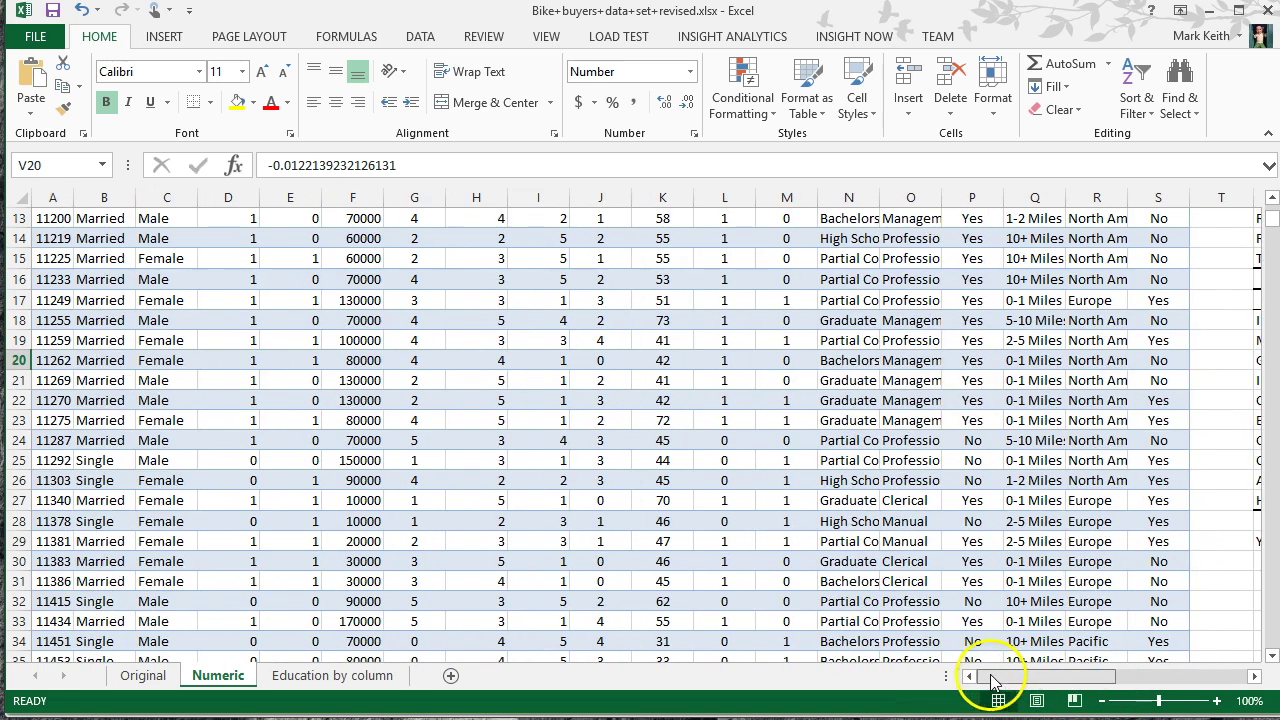
left_click(271, 340)
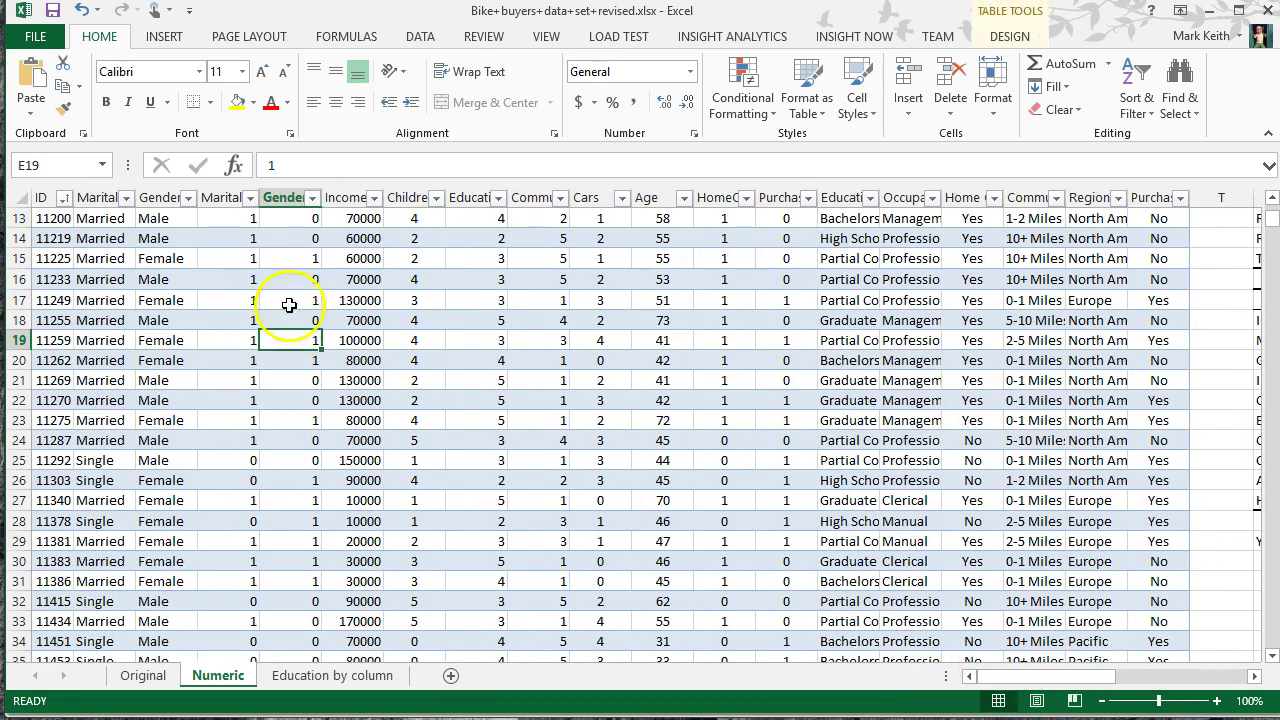
left_click_drag(1017, 670, 1150, 678)
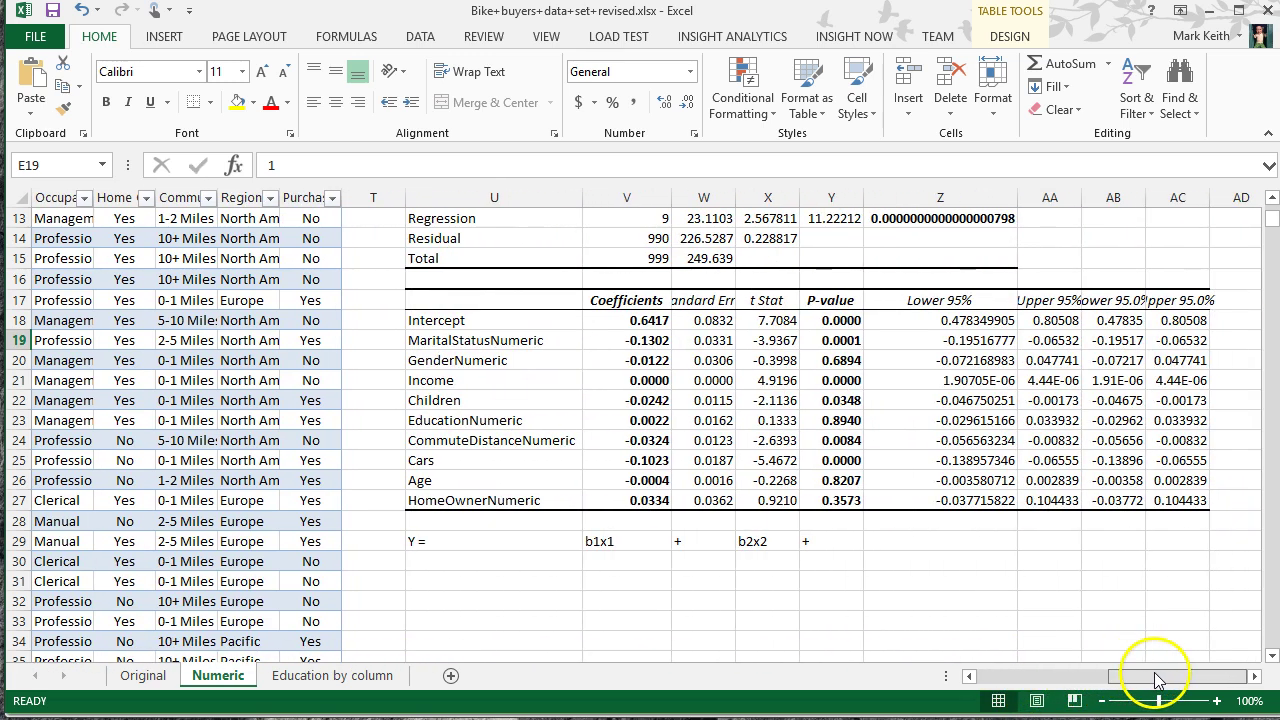
left_click(645, 360)
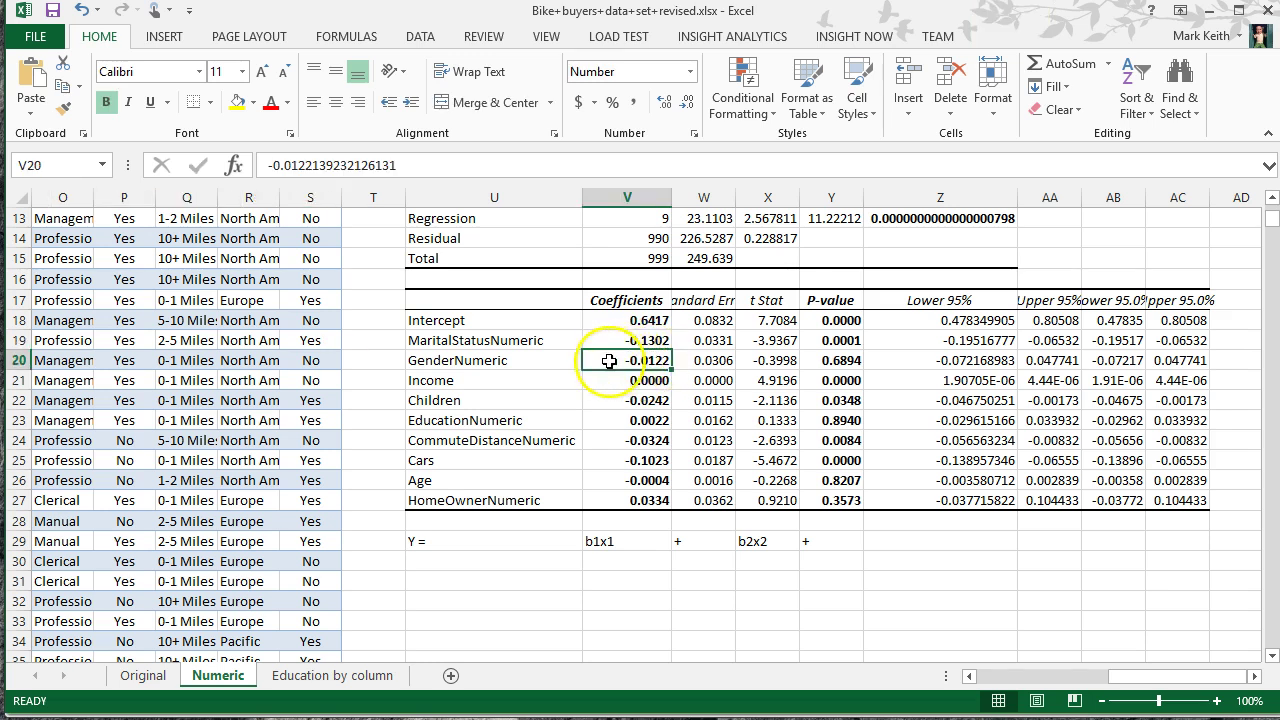
left_click(832, 362)
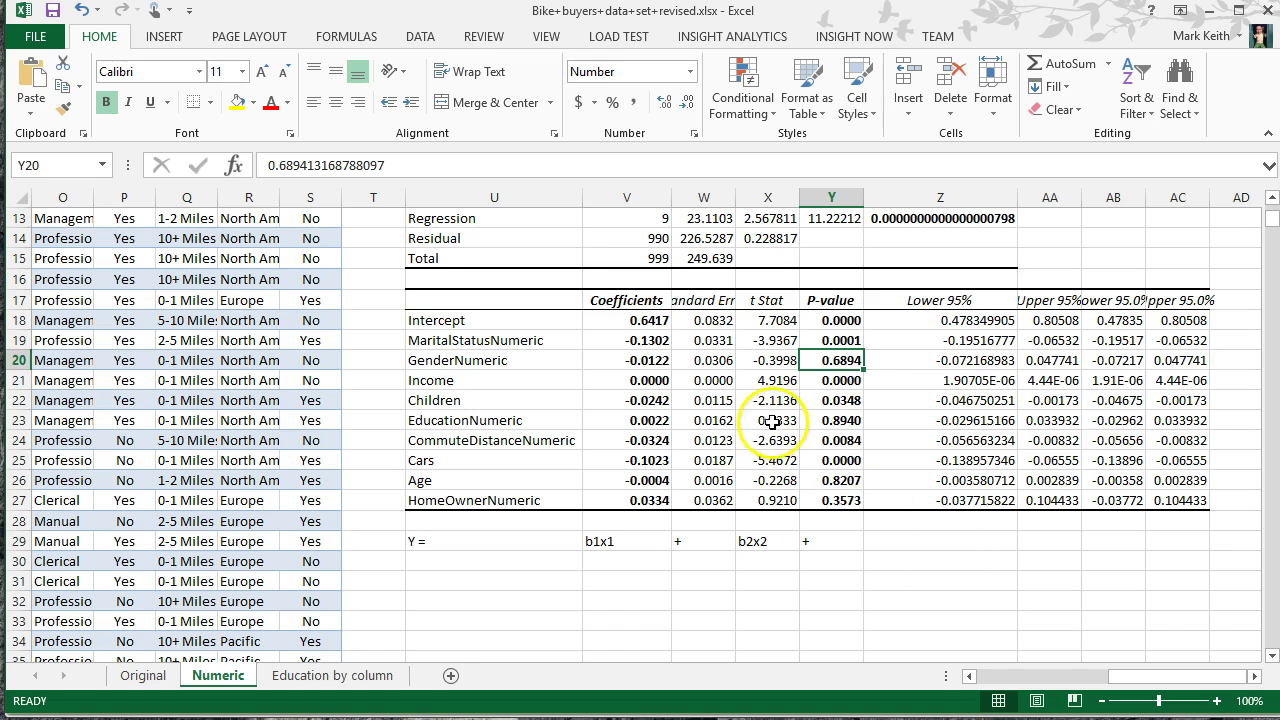
left_click(612, 360)
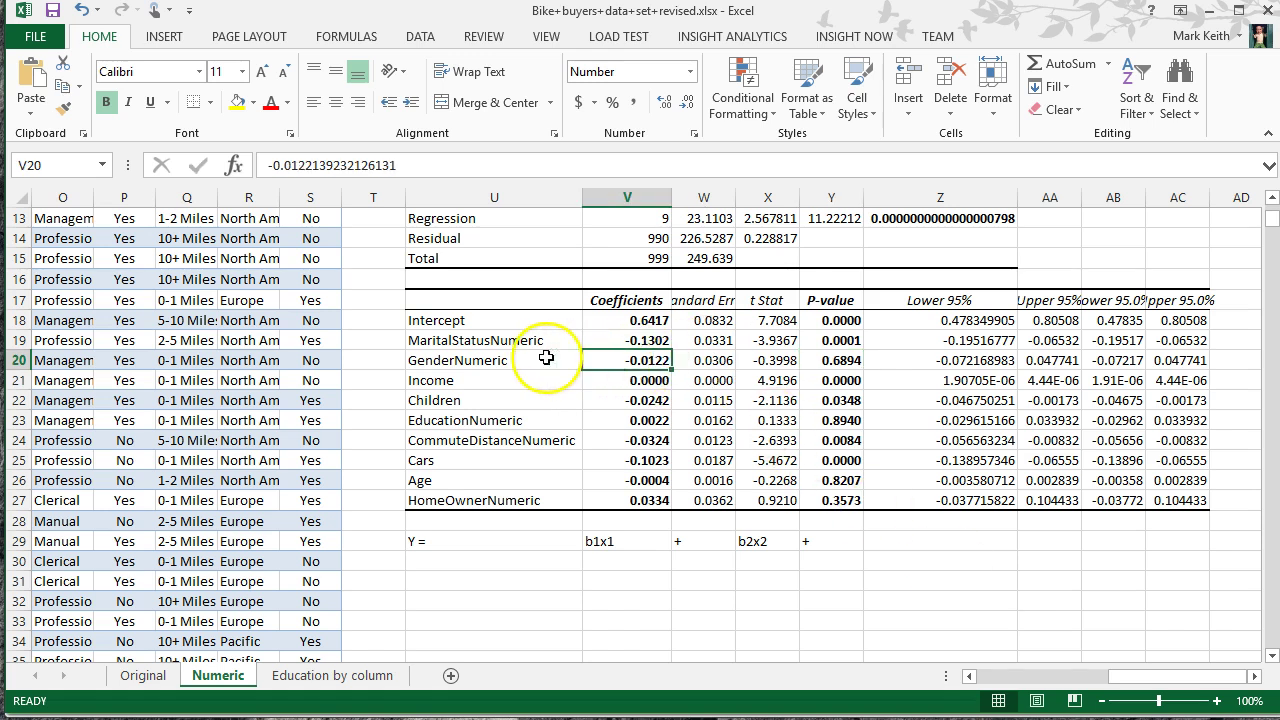
left_click_drag(503, 358, 856, 363)
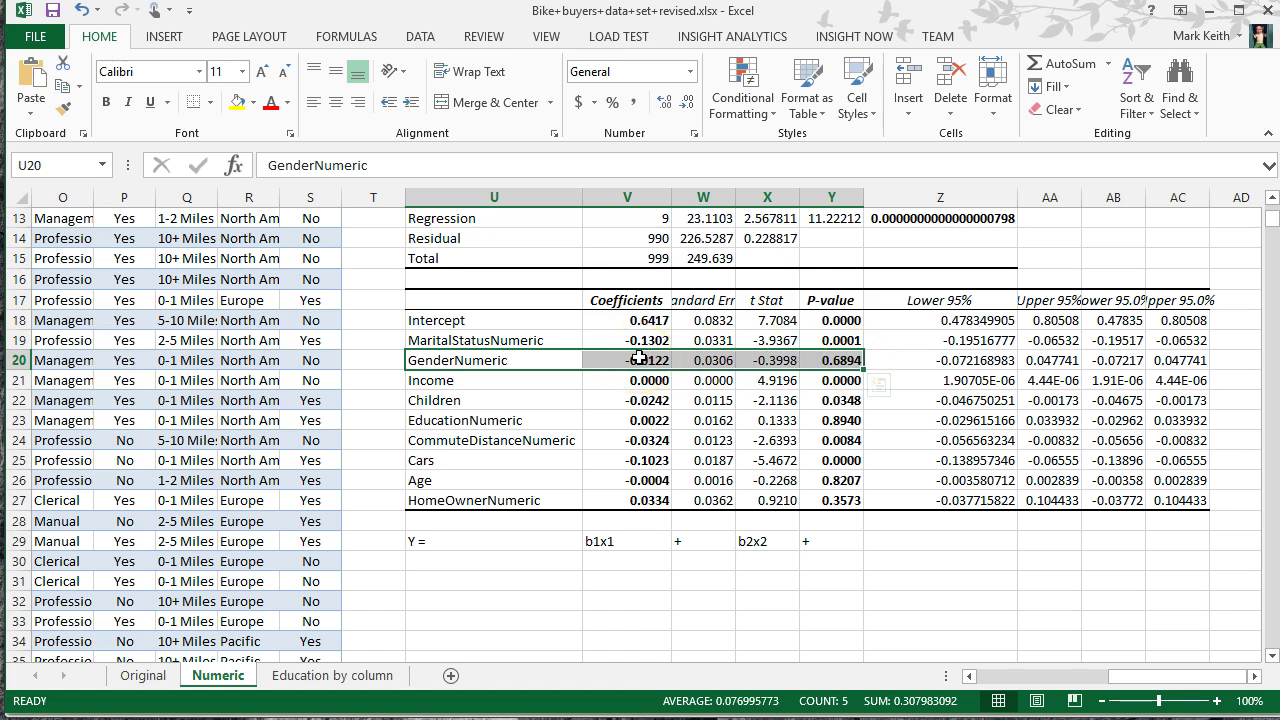
Step: Increase the Income coefficient in V21 to eight decimal places
left_click(470, 380)
left_click(657, 380)
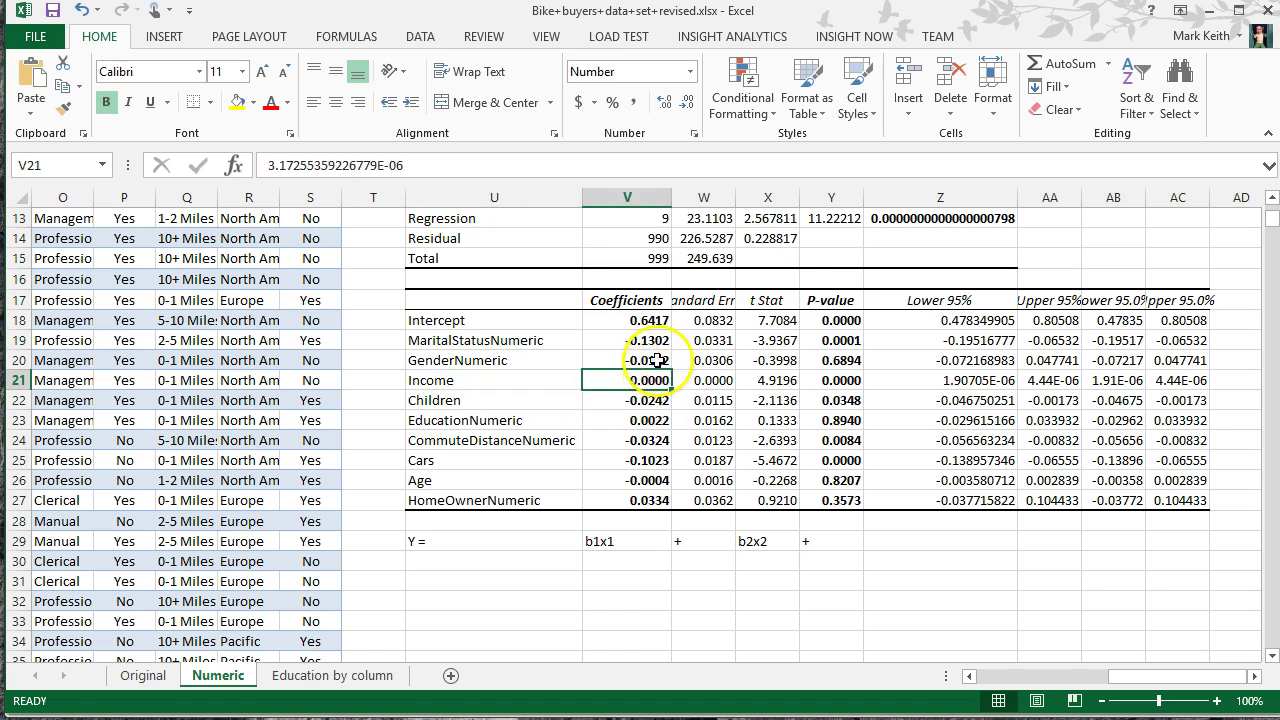
left_click(663, 103)
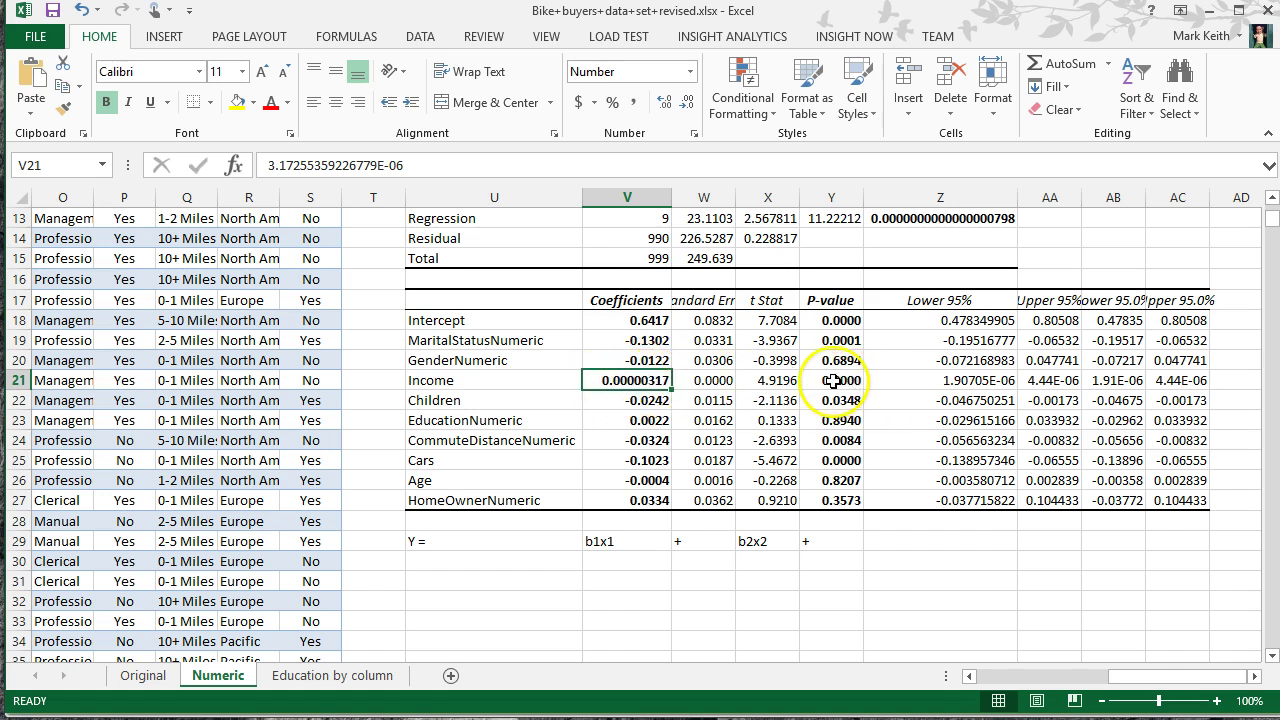
Step: Review the Income values in the data table to judge the scale behind the Income coefficient
left_click_drag(1130, 677, 965, 672)
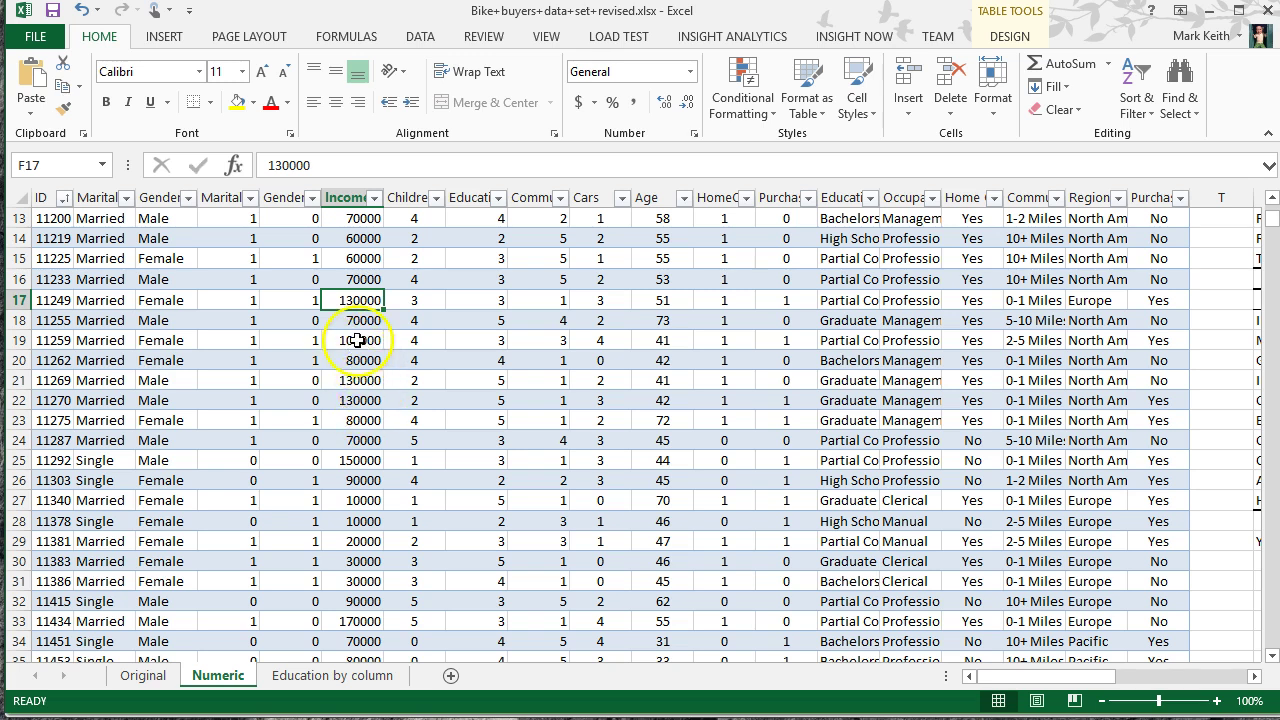
left_click(356, 621)
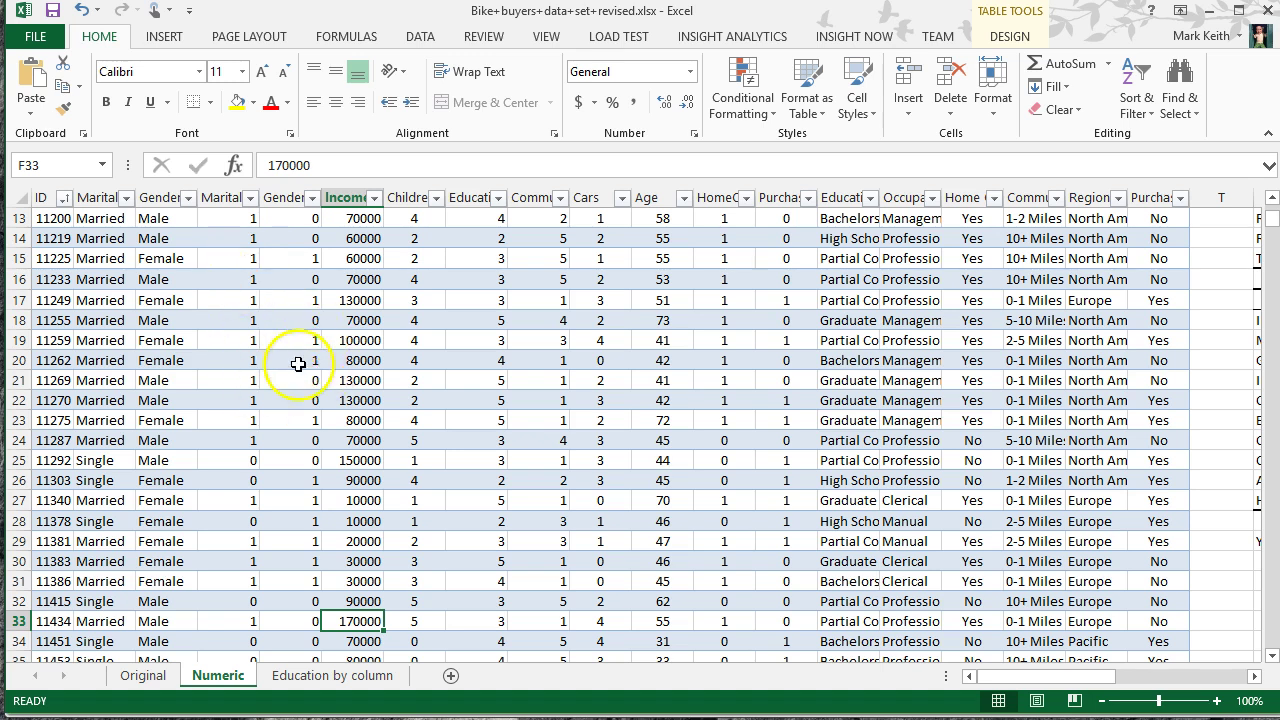
left_click_drag(1040, 676, 1185, 668)
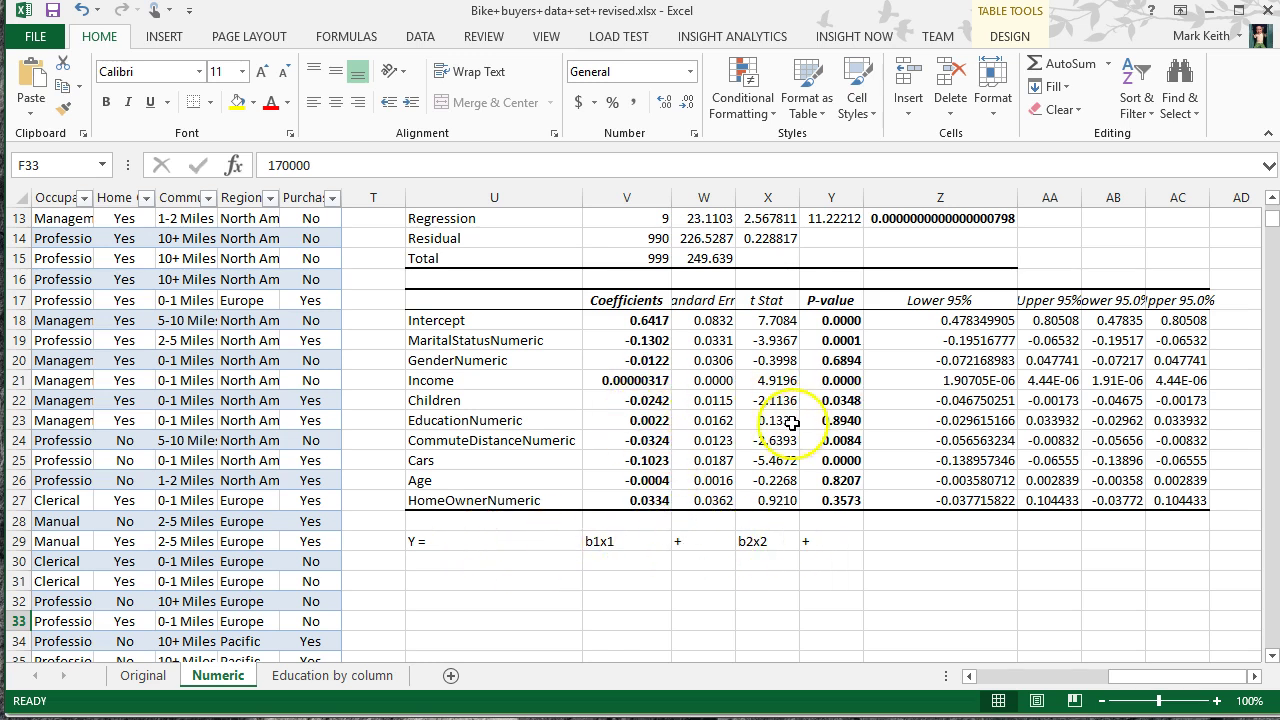
Step: Review the P-values from Children down to HomeOwnerNumeric, and locate the purchase outcome column in the data table
left_click(830, 400)
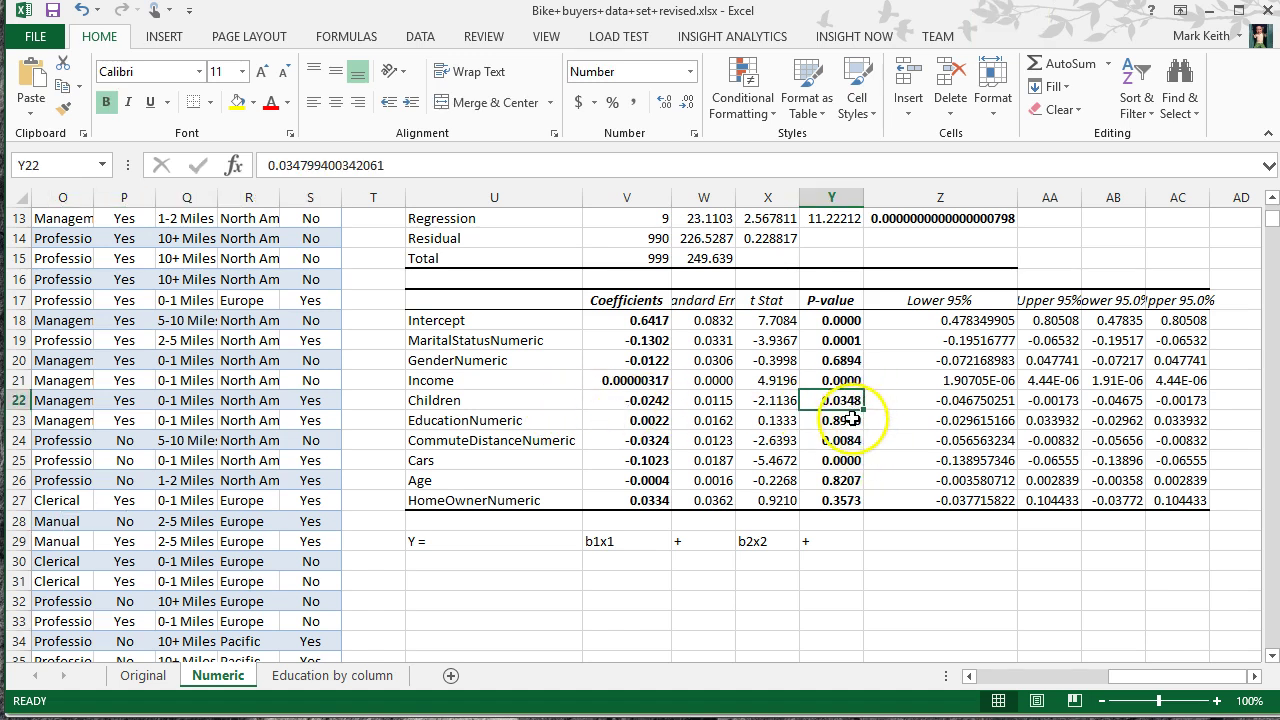
left_click(848, 420)
left_click(848, 440)
left_click(850, 460)
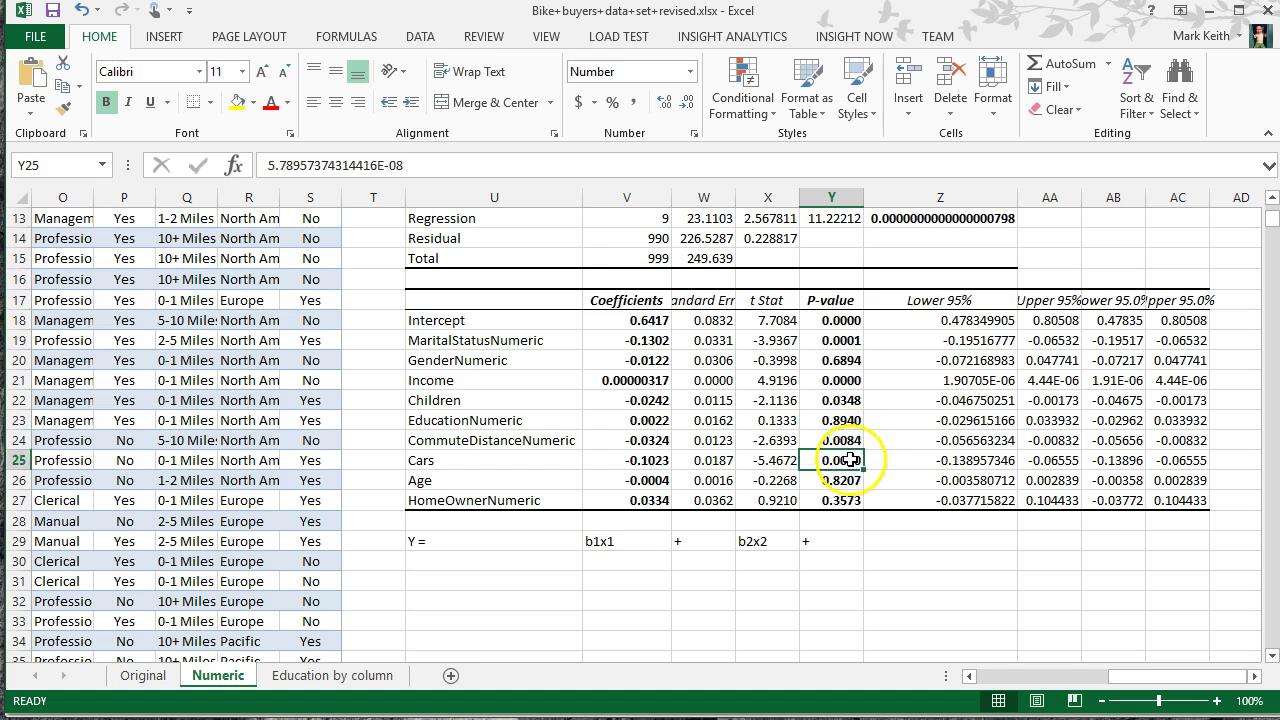
left_click_drag(849, 480, 850, 500)
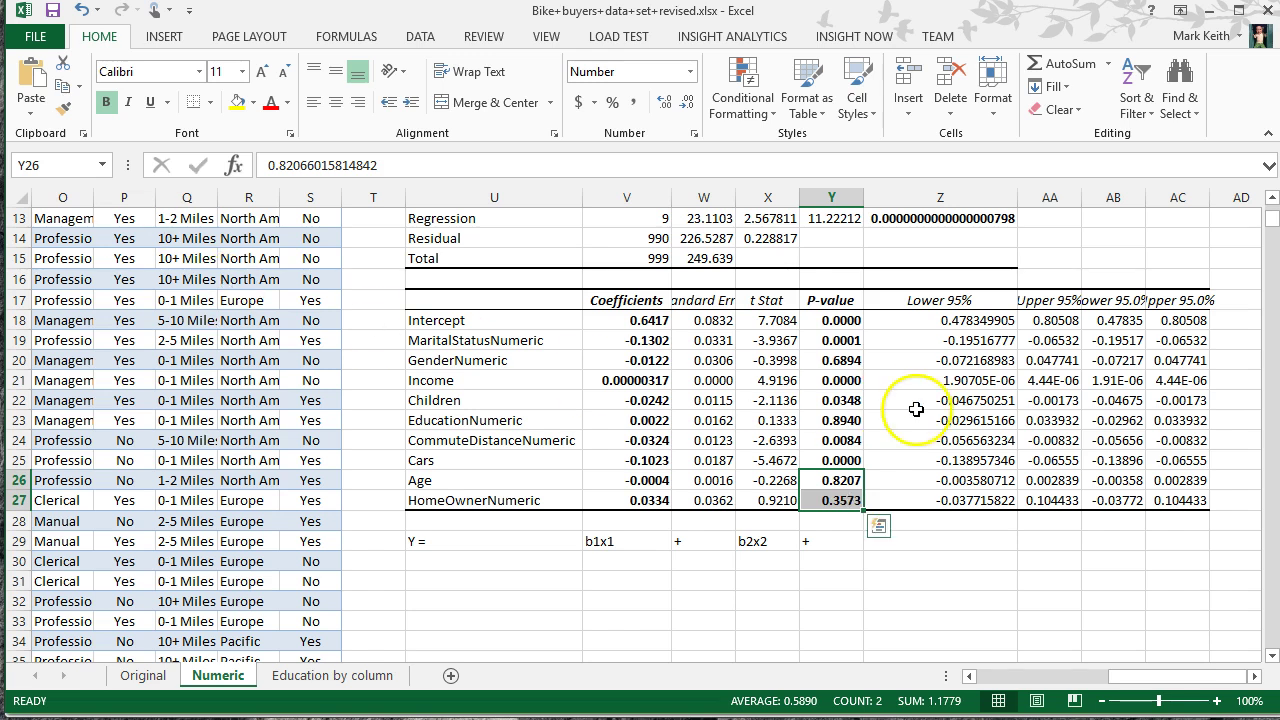
left_click(318, 238)
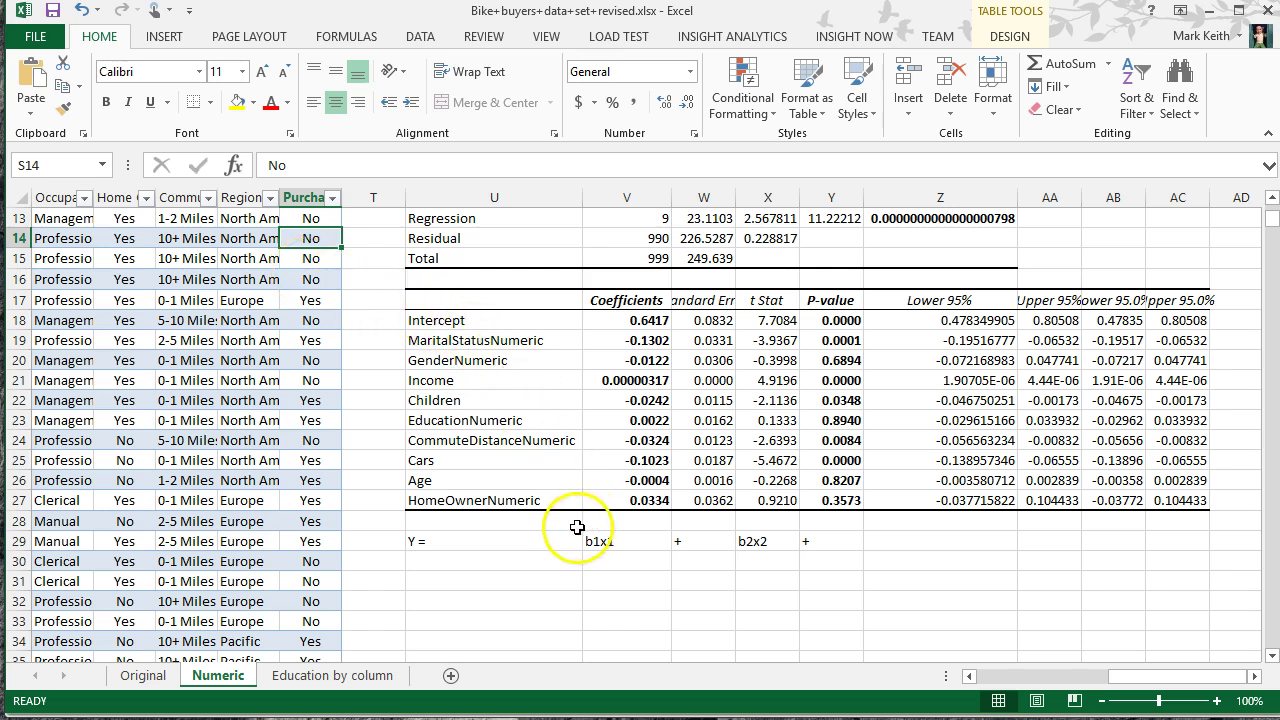
Step: Copy the equation cells U29:Y29 to the empty area starting at AE2
left_click_drag(508, 549, 814, 549)
key("ctrl+c")
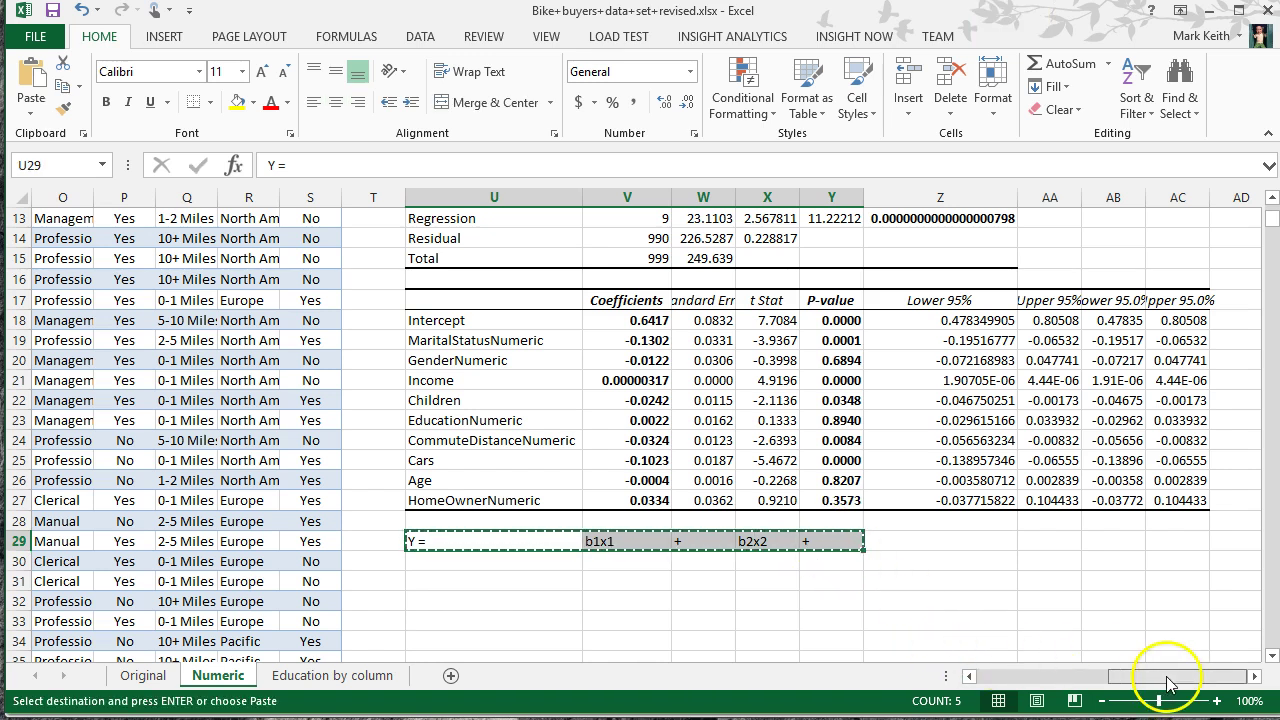
scroll(1068, 390, "up", 4)
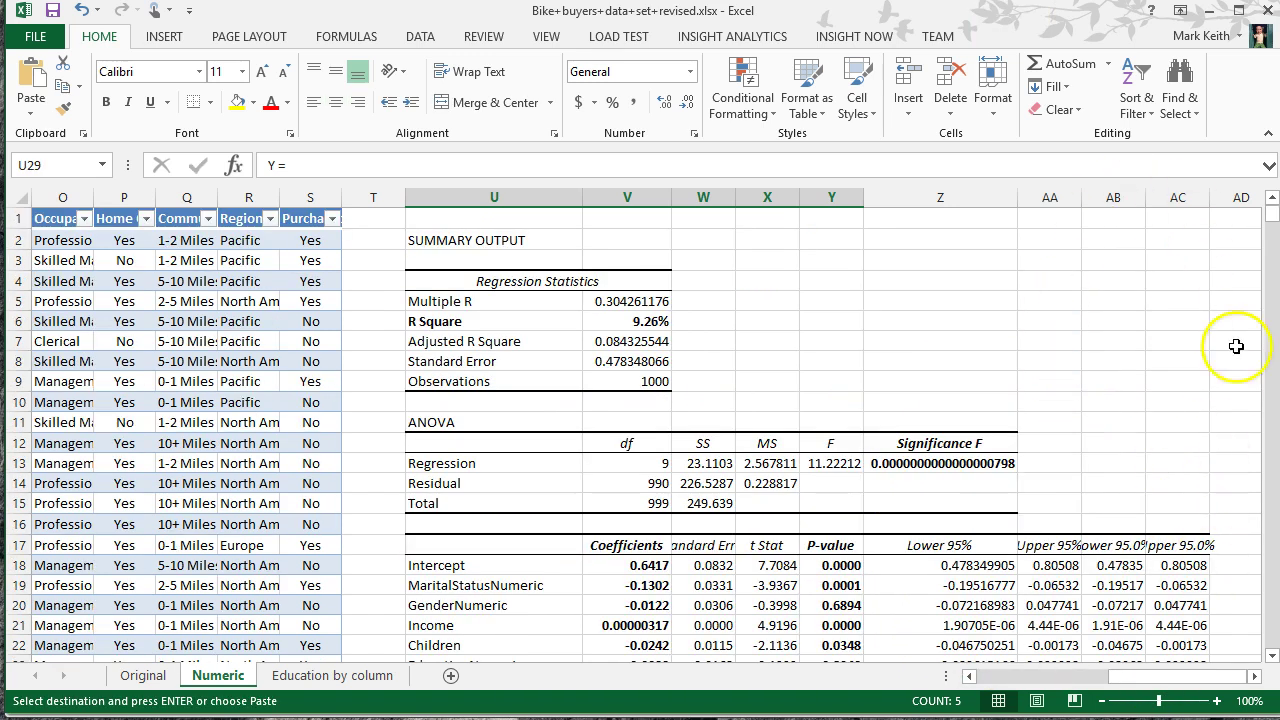
left_click(1245, 222)
scroll(1250, 225, "right", 5)
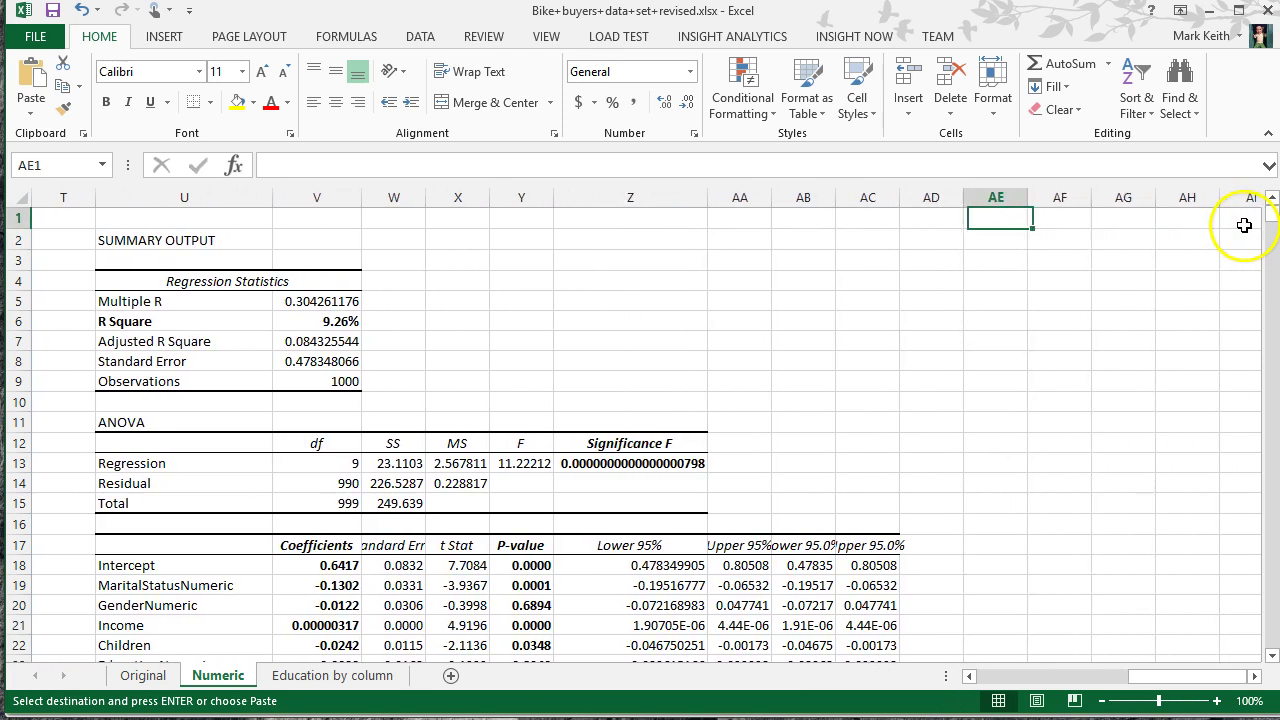
left_click(760, 240)
key("Return")
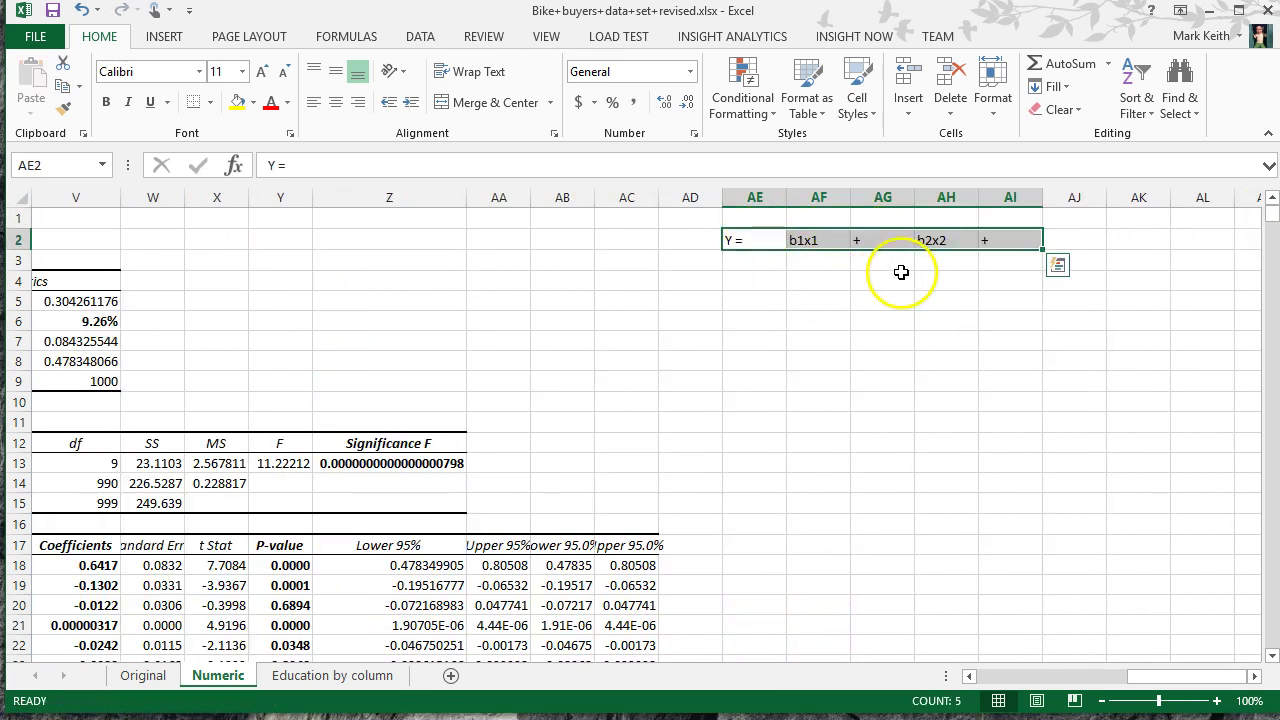
Step: Clear the copied terms in AF2:AI2 and enter the heading "Purchased bike" in AE1 above "Y ="
left_click(891, 276)
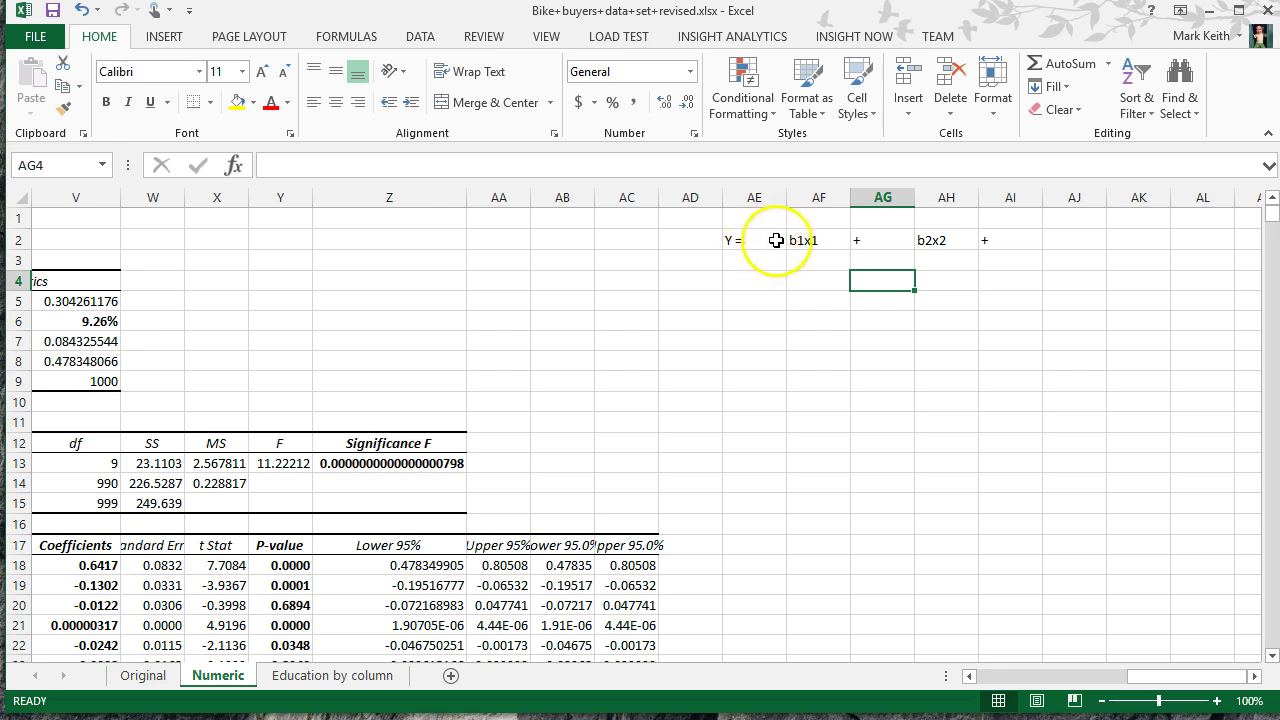
left_click_drag(819, 245, 1033, 235)
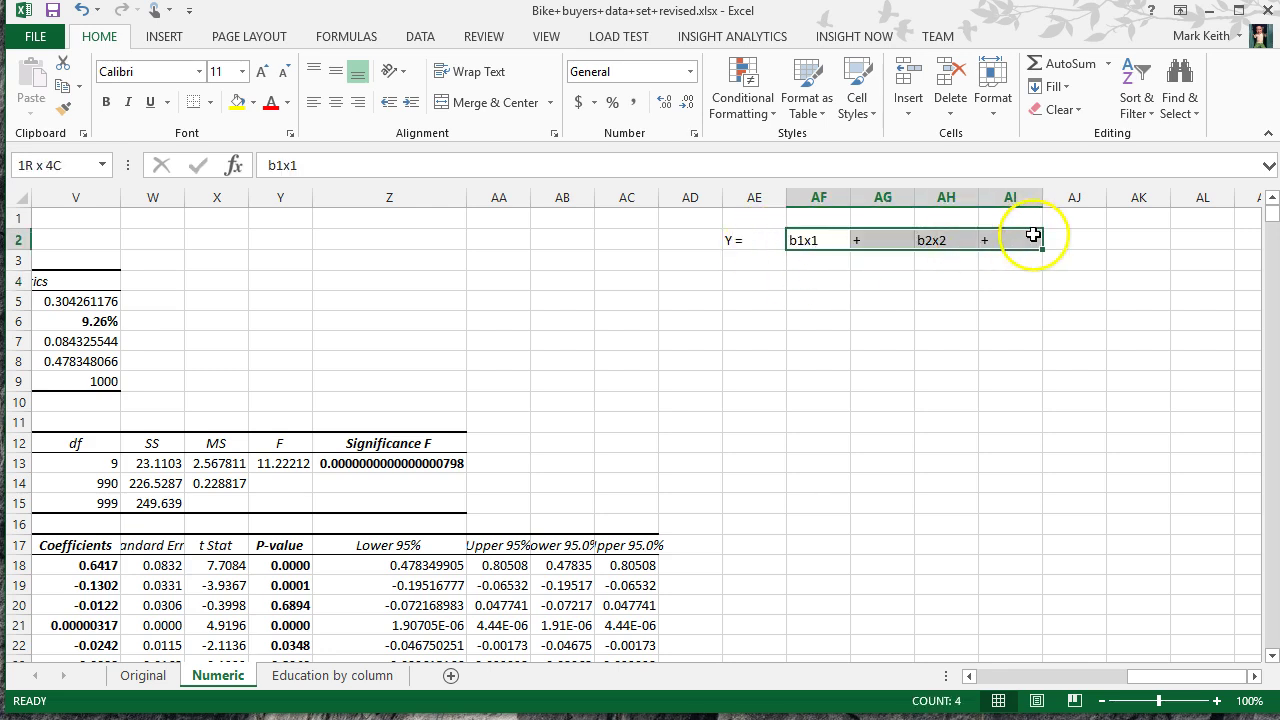
left_click(757, 213)
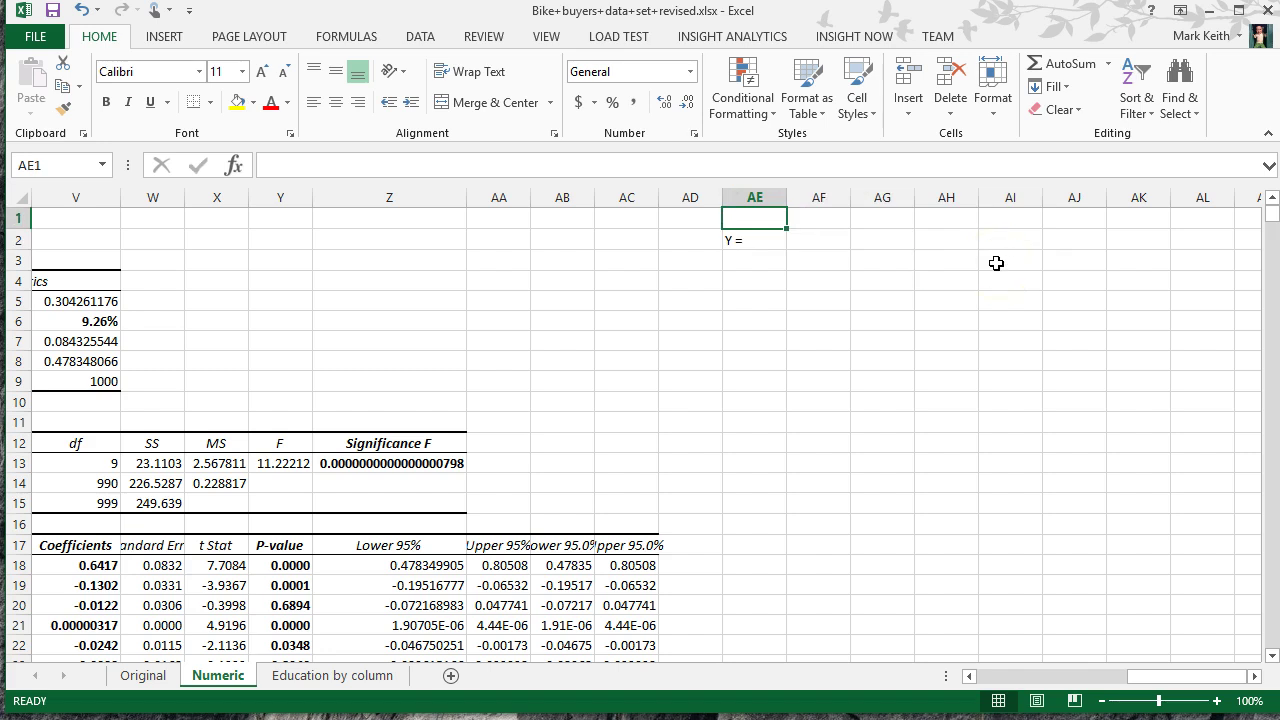
type("Pur")
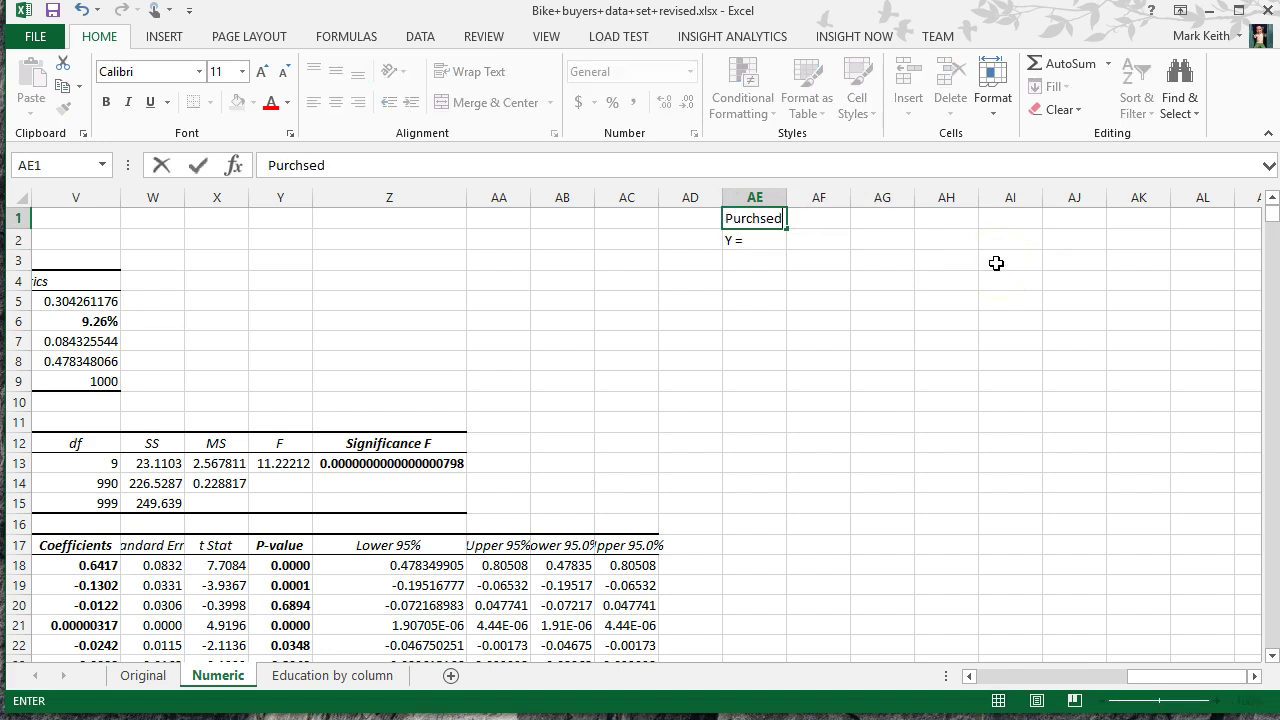
type("chased bike")
key("Return")
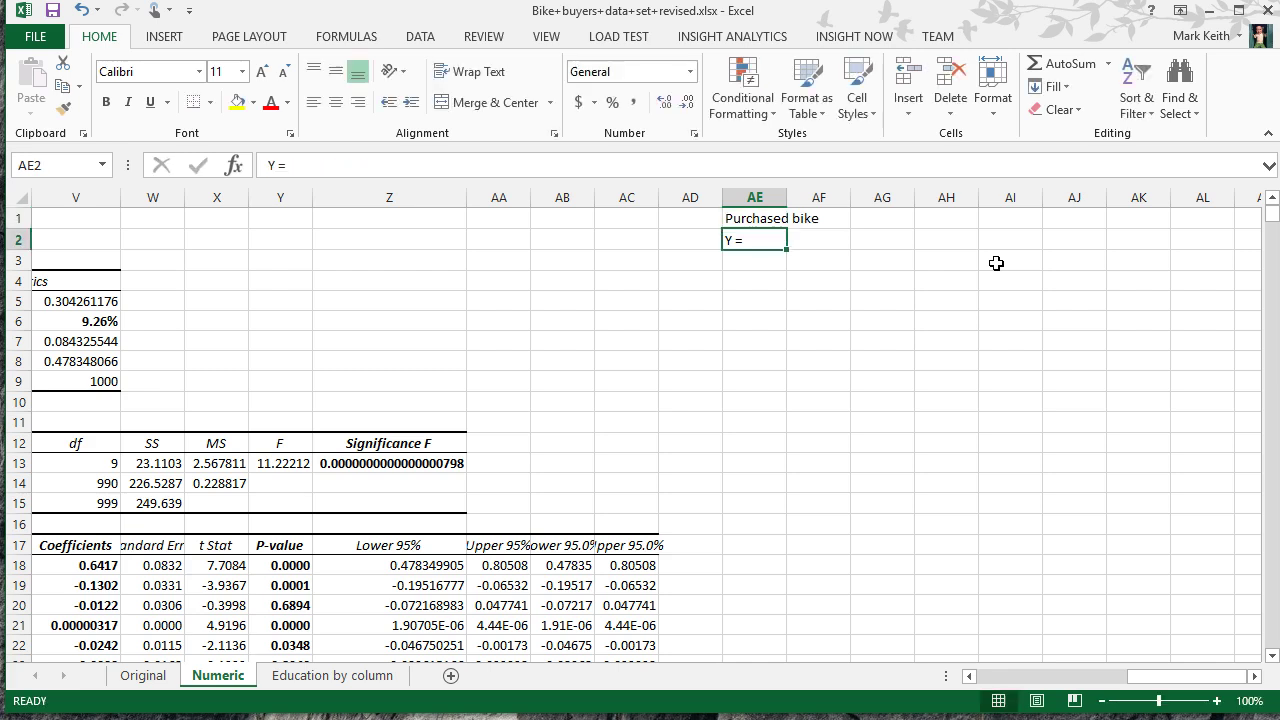
Step: Right-align the "Purchased bike" heading in AE1 and clear the "Y =" text from AE2
key("Up")
key("Right")
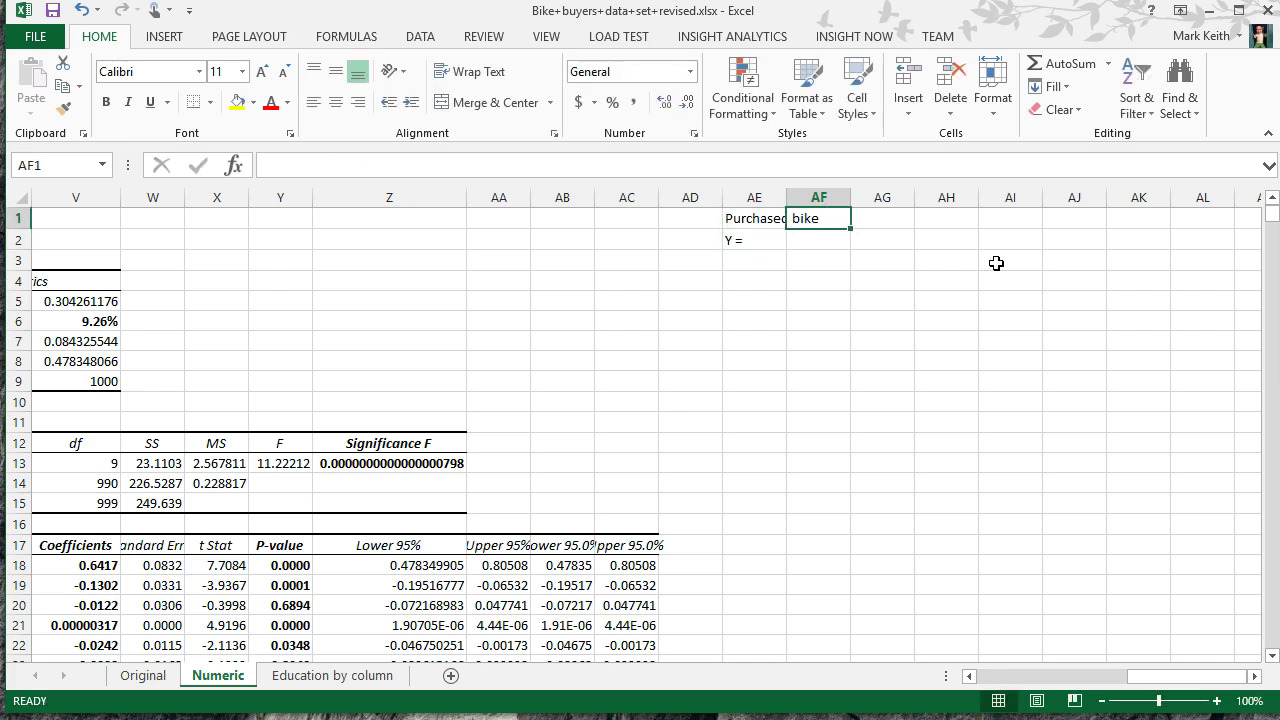
left_click(745, 218)
left_click(358, 102)
left_click(768, 246)
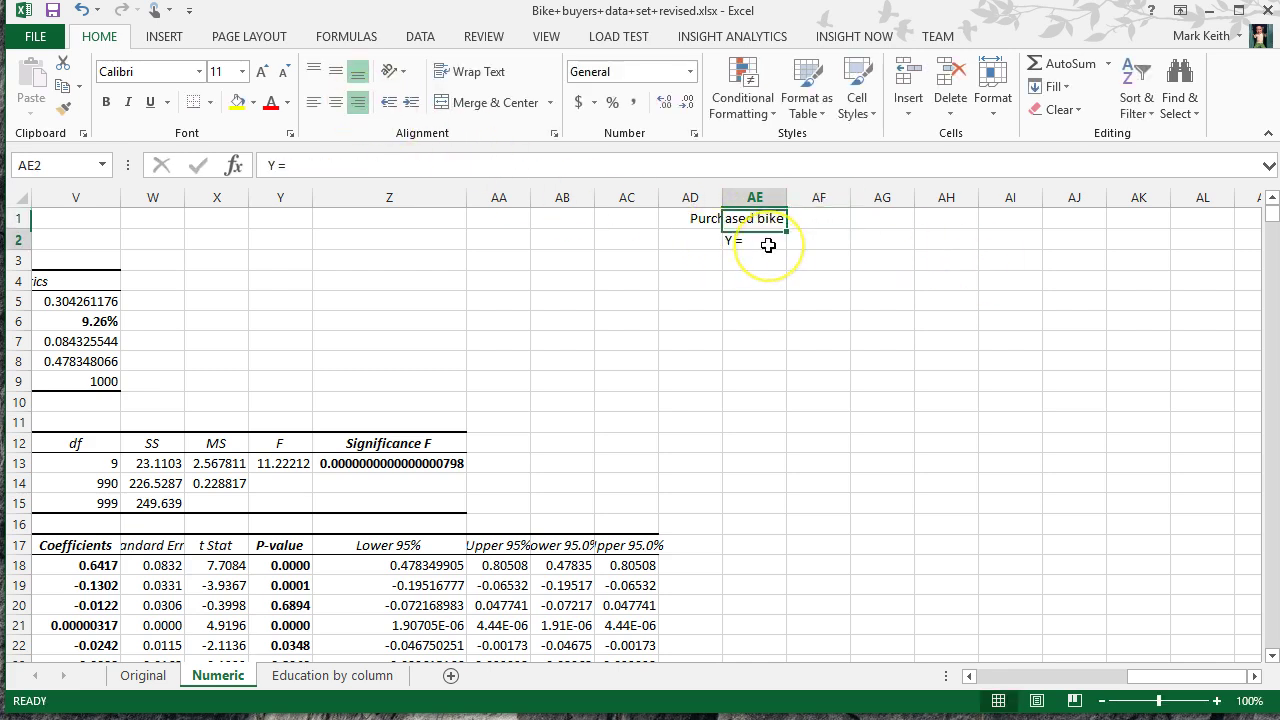
key("Up")
key("Right")
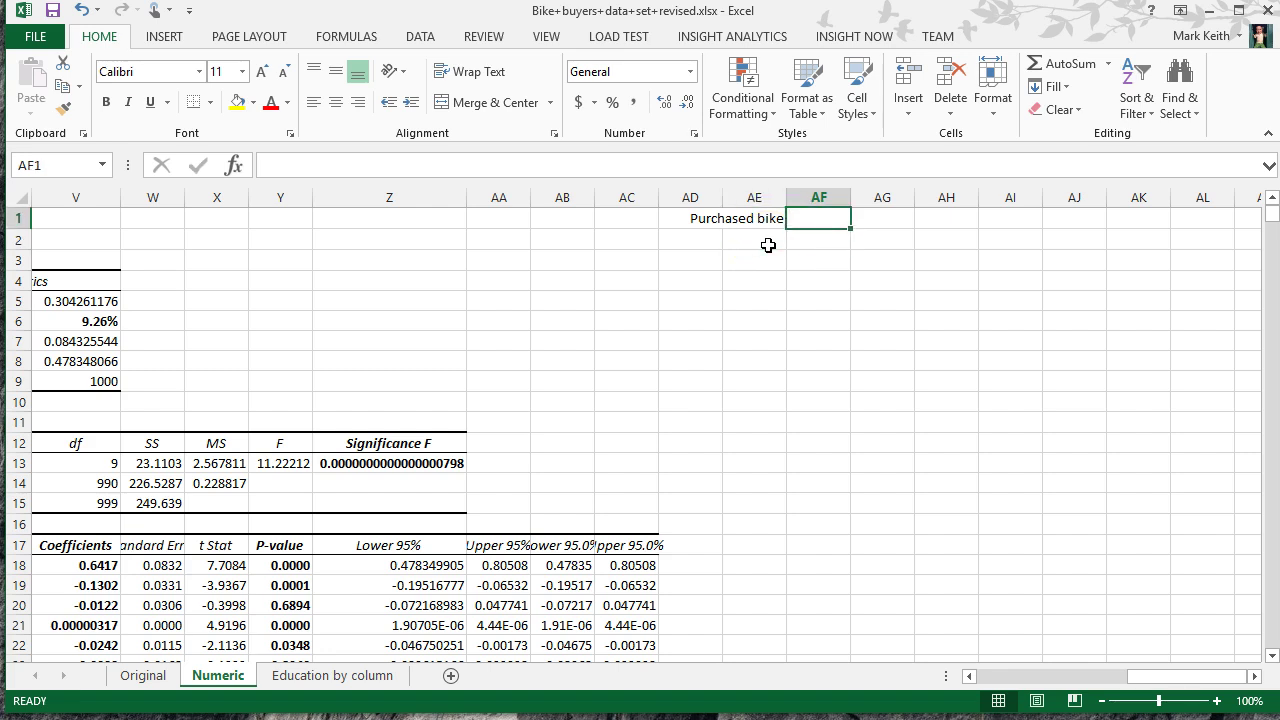
Step: Copy the MaritalStatusNumeric coefficient from V19 to AF1, beside the "Purchased bike" label
left_click(829, 235)
left_click_drag(1143, 680, 1128, 678)
scroll(857, 528, "down", 3)
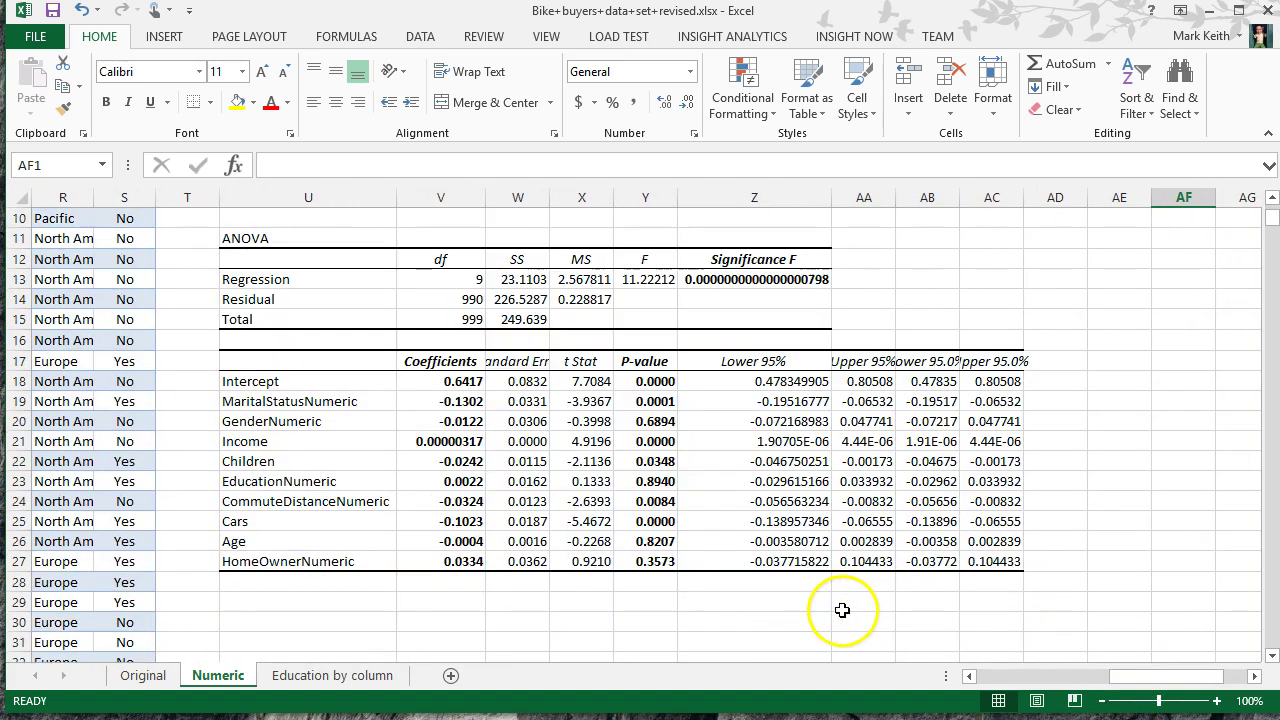
left_click(457, 401)
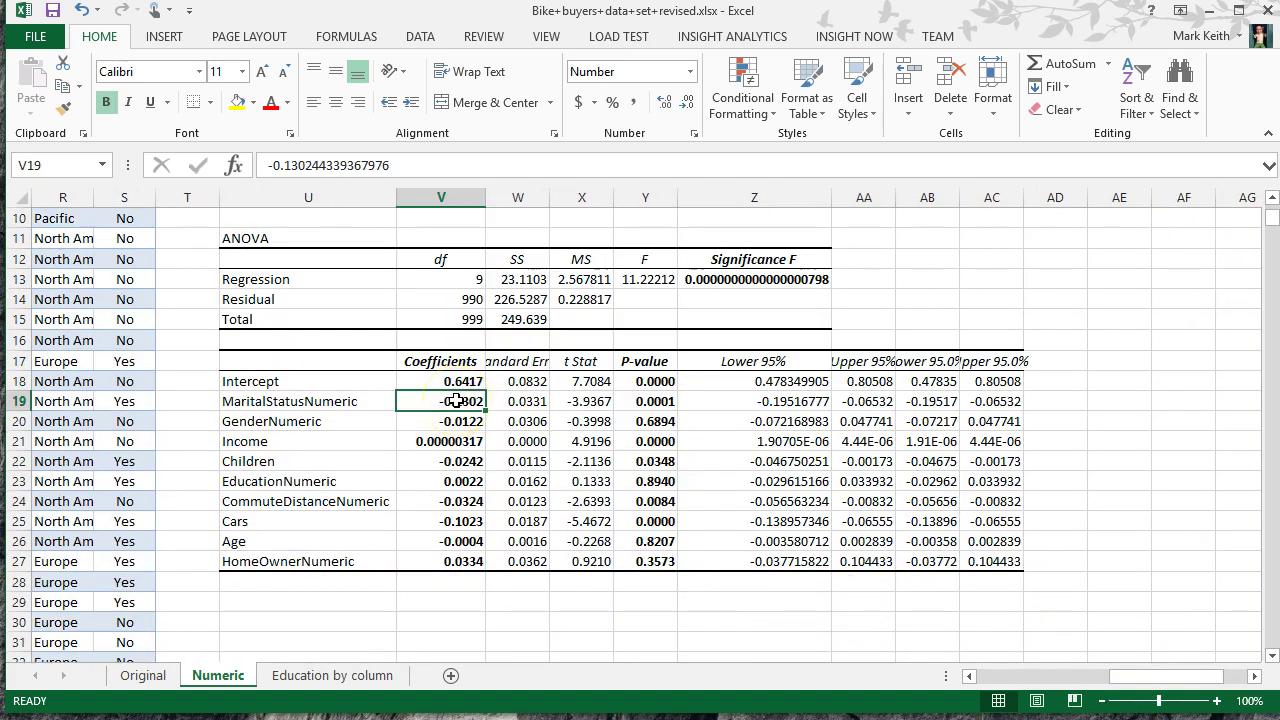
key("ctrl+c")
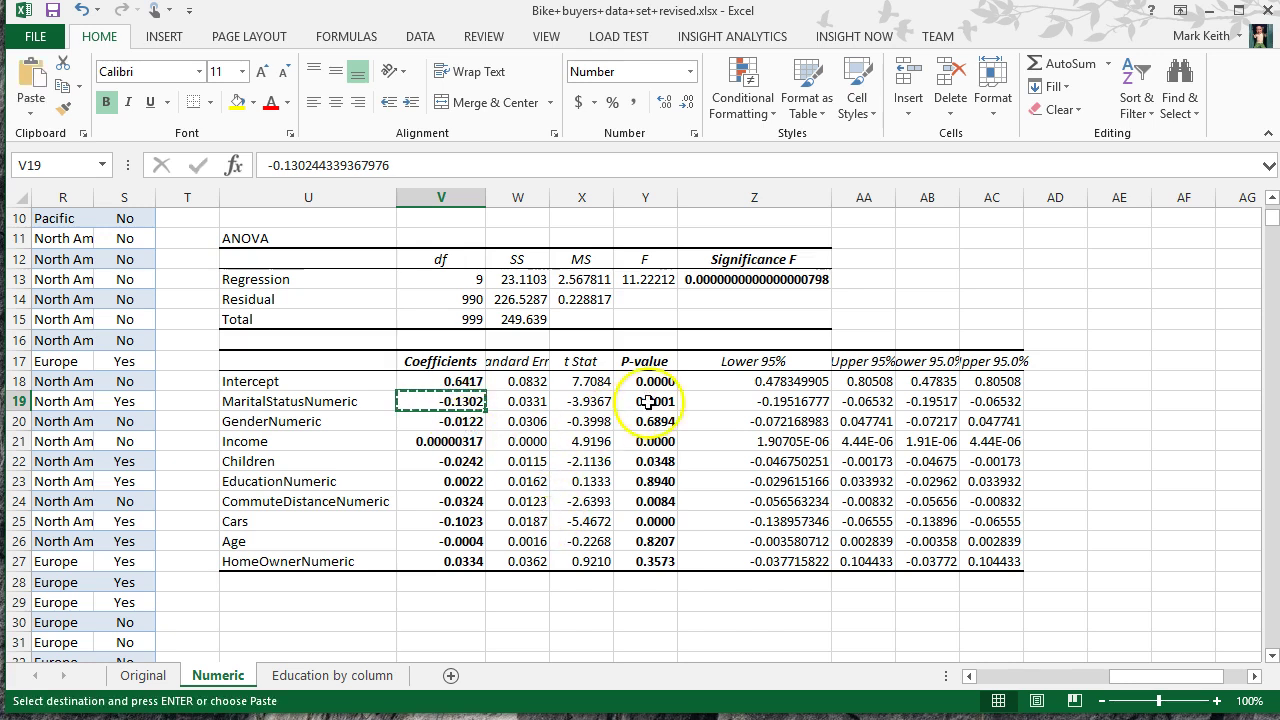
left_click_drag(1196, 680, 1250, 680)
scroll(1143, 423, "up", 3)
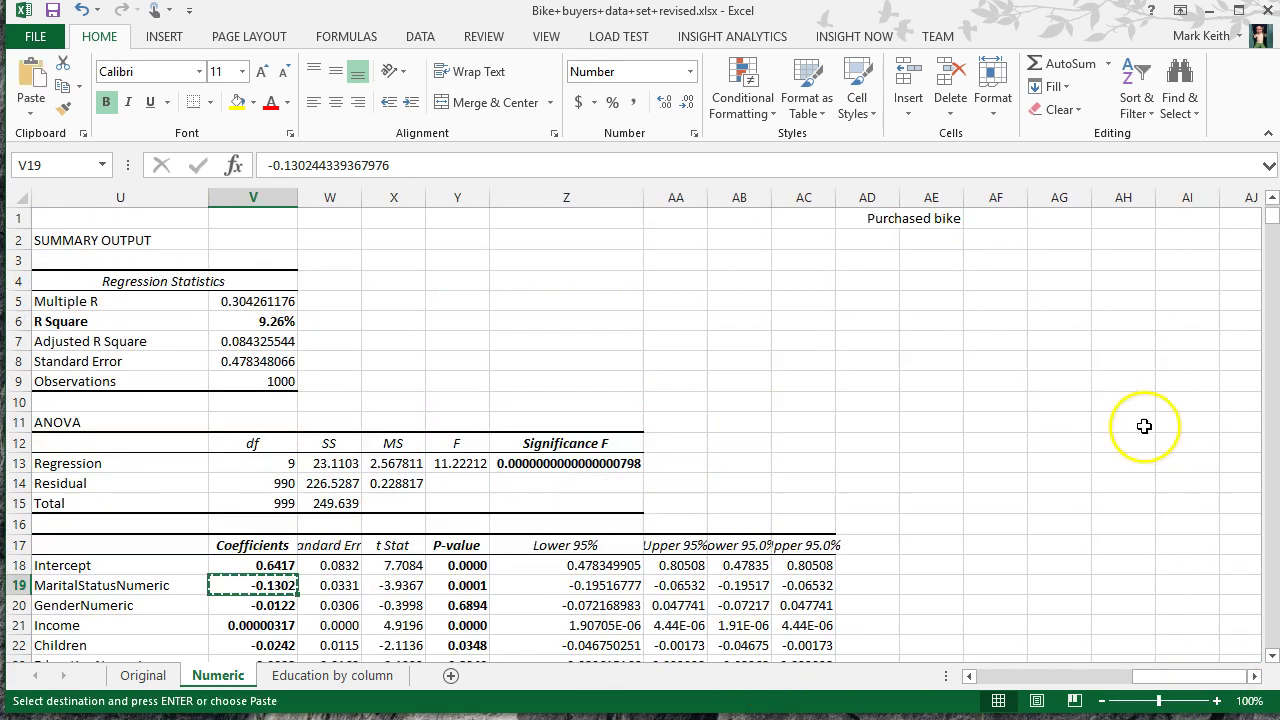
left_click(988, 216)
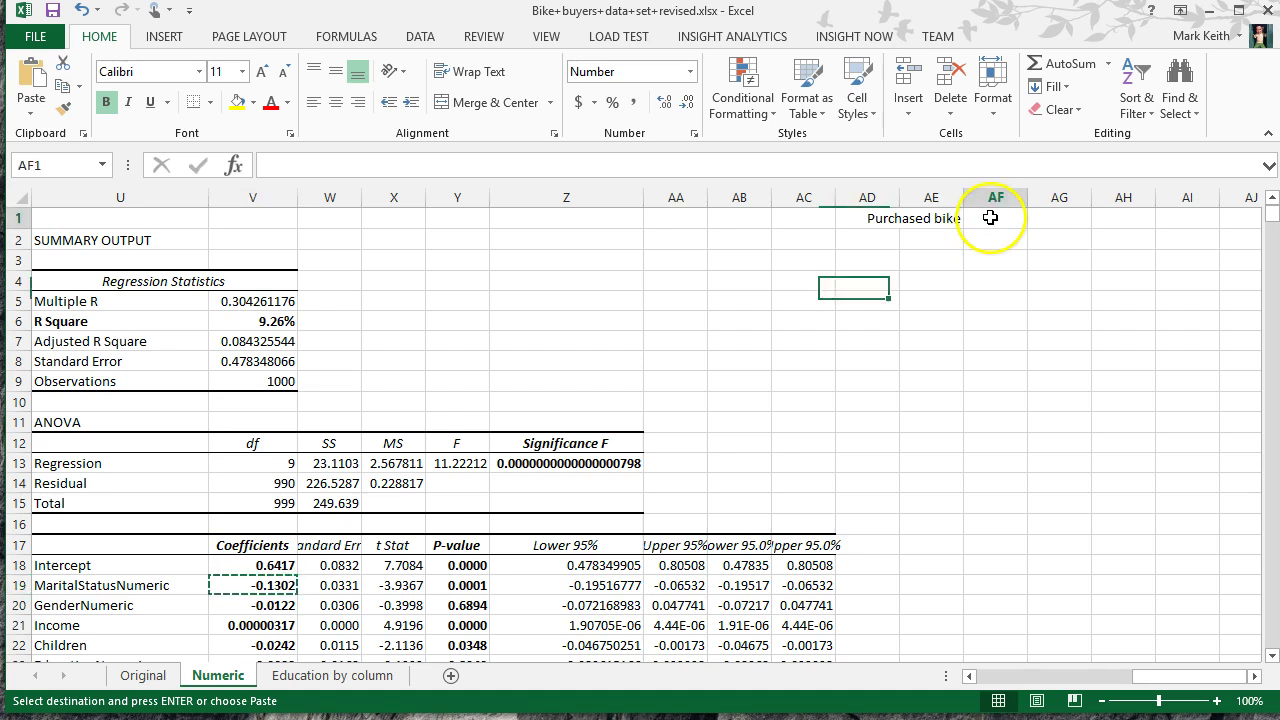
key("ctrl+v")
Step: Copy the Income coefficient from V21 to AG1 and move AE1:AG1 down to row 2
left_click_drag(1150, 676, 1110, 676)
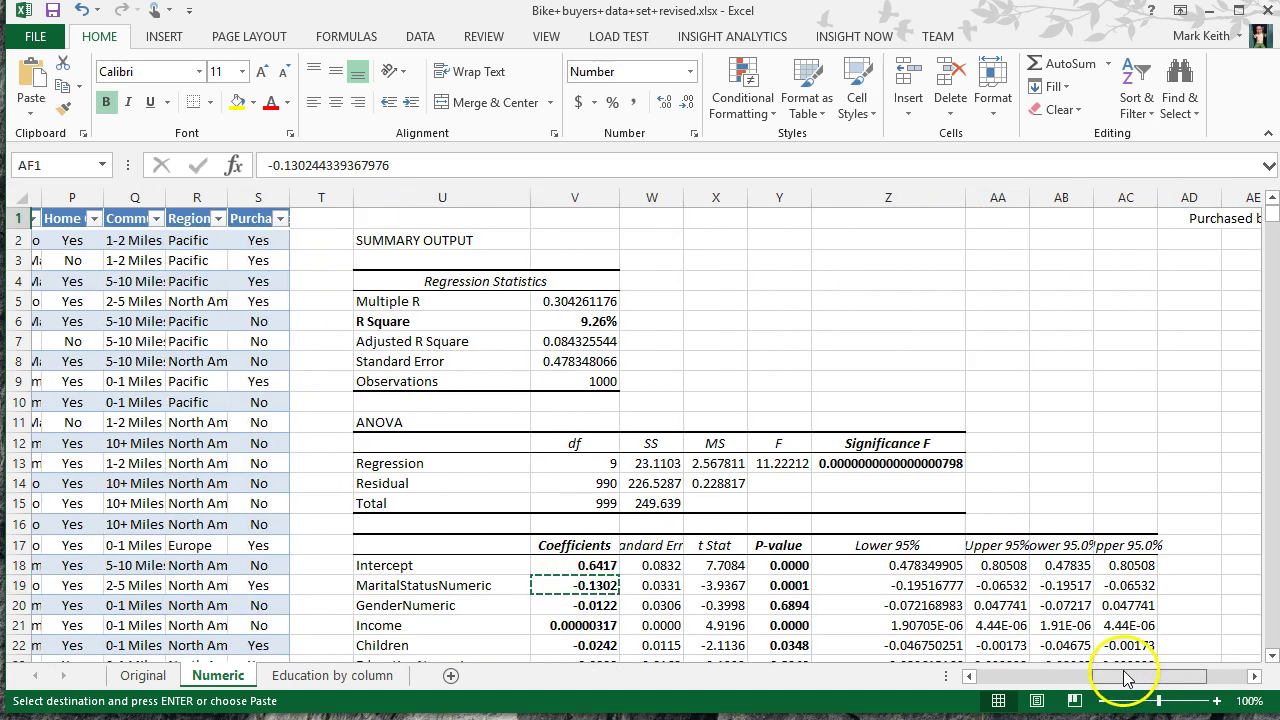
scroll(735, 497, "down", 3)
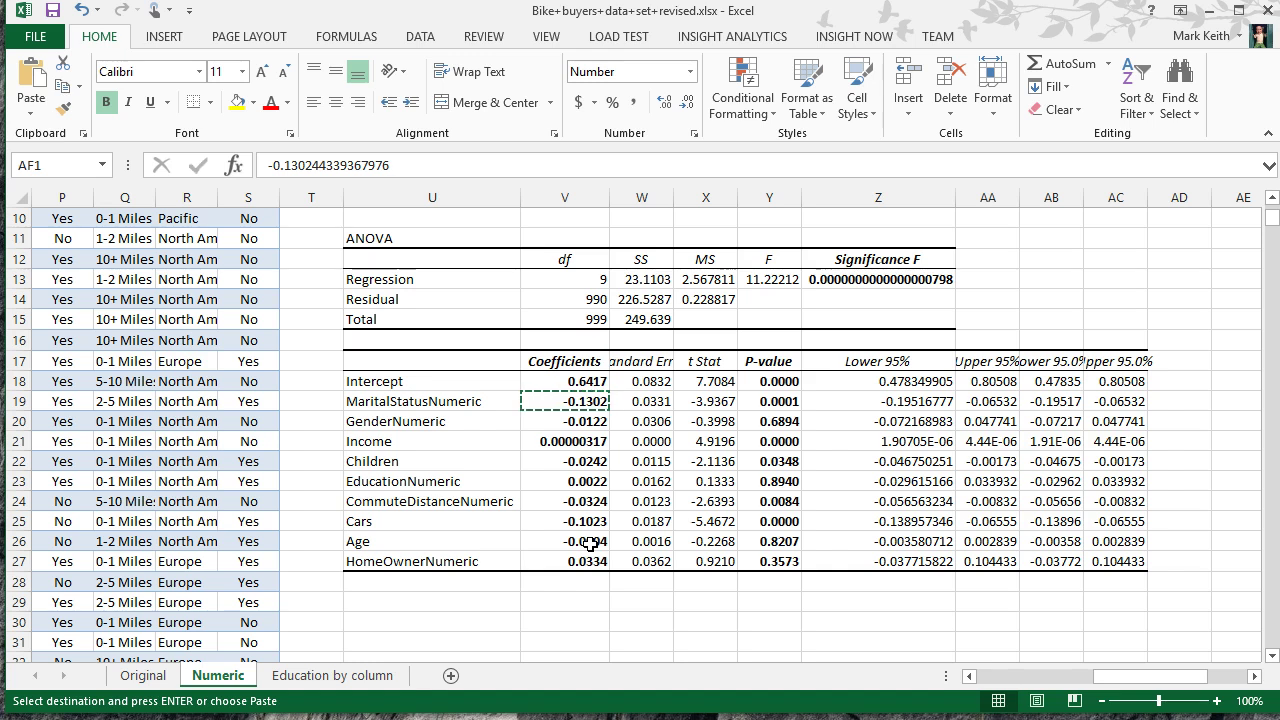
left_click(586, 443)
key("ctrl+c")
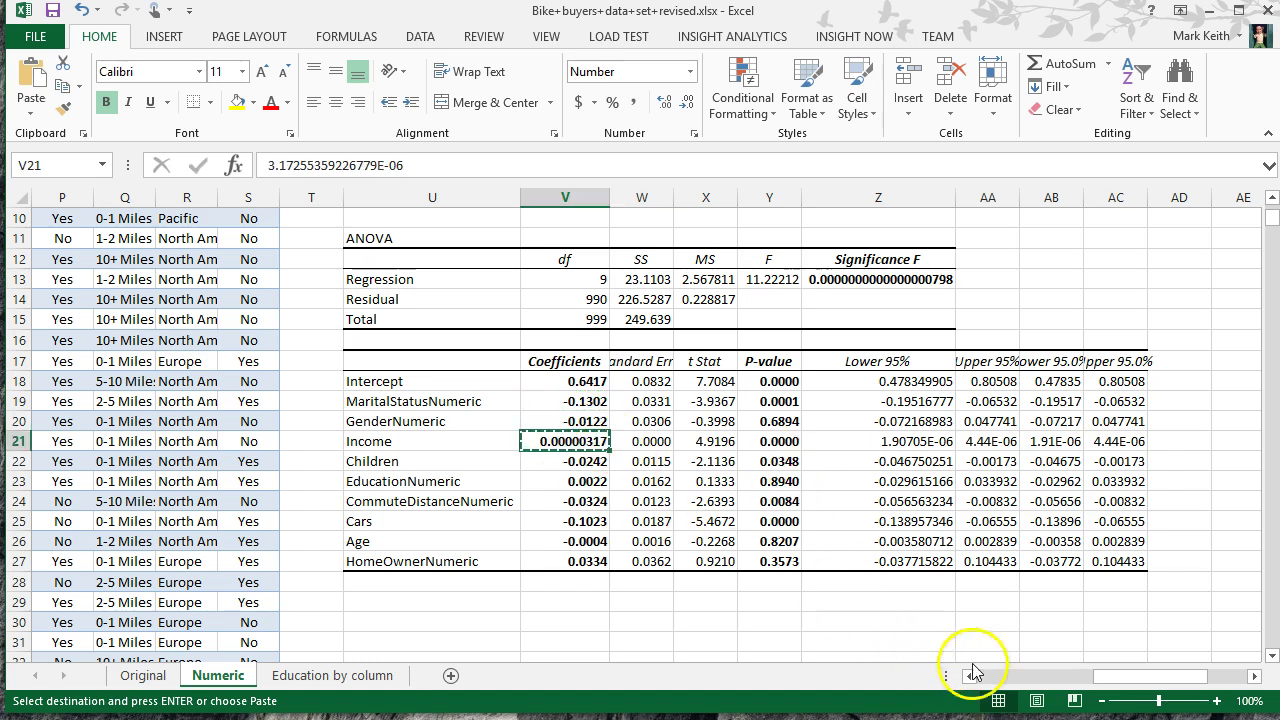
left_click_drag(980, 671, 1143, 677)
scroll(1142, 483, "up", 3)
left_click(1058, 220)
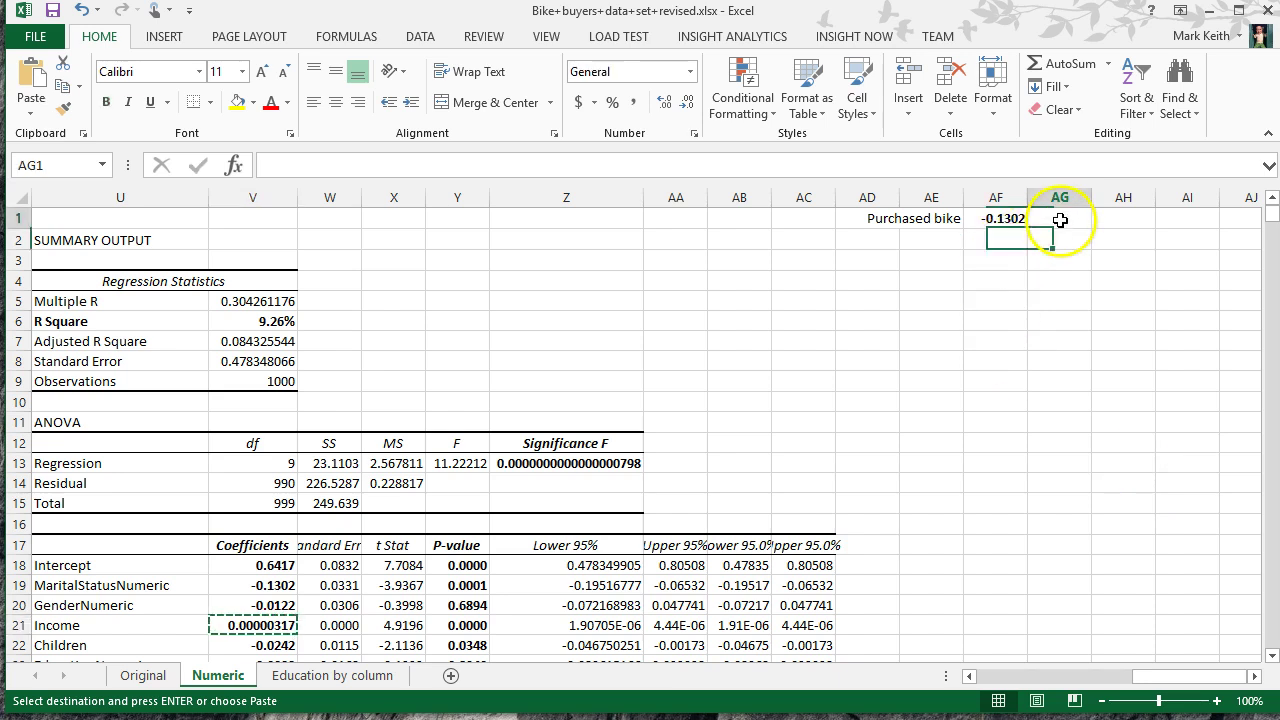
key("ctrl+v")
left_click_drag(907, 218, 1054, 256)
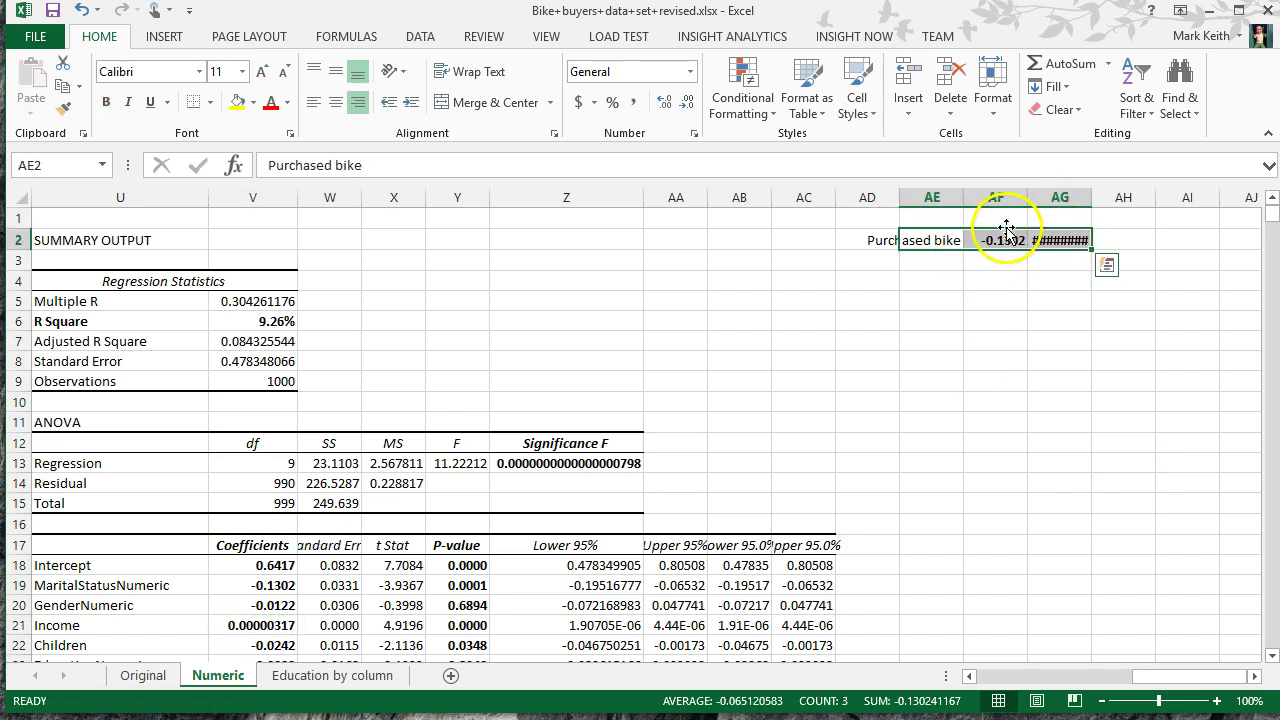
Step: Enter the headings "Married" in AF1 and "Income" in AG1, and widen column AG to fit its coefficient
left_click(1003, 219)
type("Married")
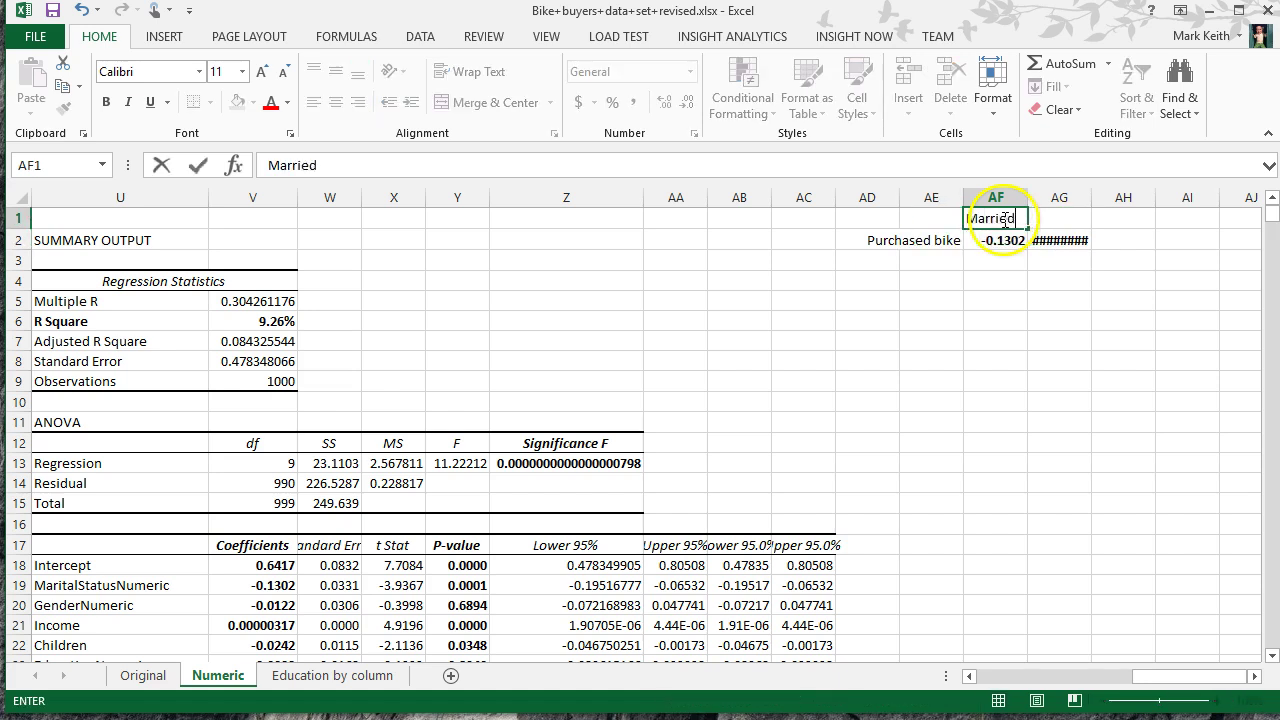
key("Tab")
type("Income")
key("Return")
key("Tab")
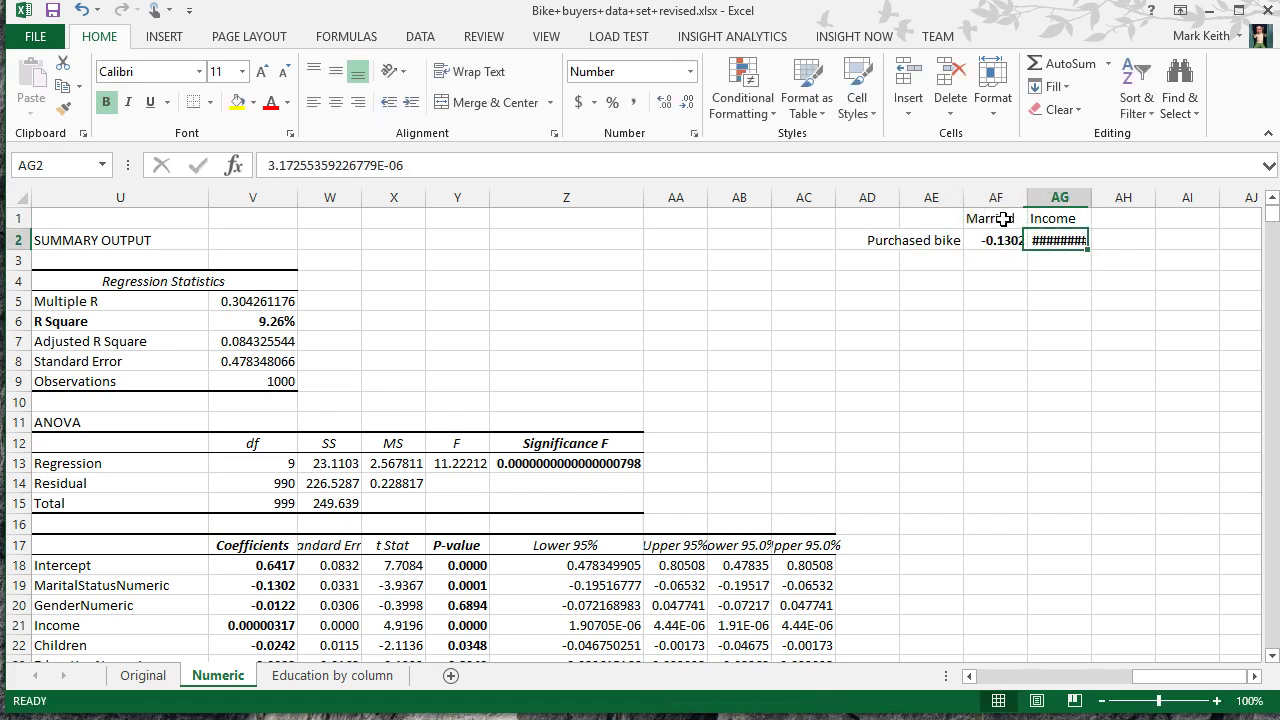
left_click_drag(1091, 197, 1101, 197)
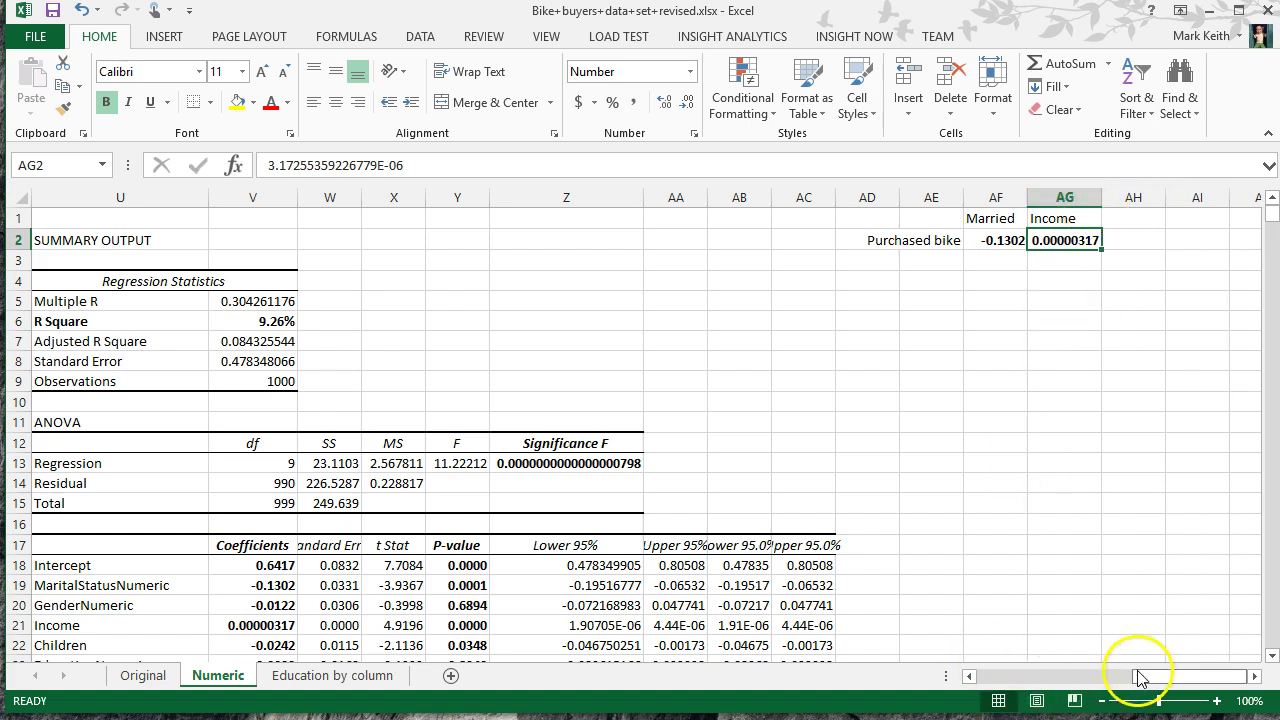
Step: Copy the Children coefficient from V22 to AH2 and enter the heading "Children" in AH1
left_click_drag(1147, 680, 1112, 680)
scroll(757, 566, "down", 4)
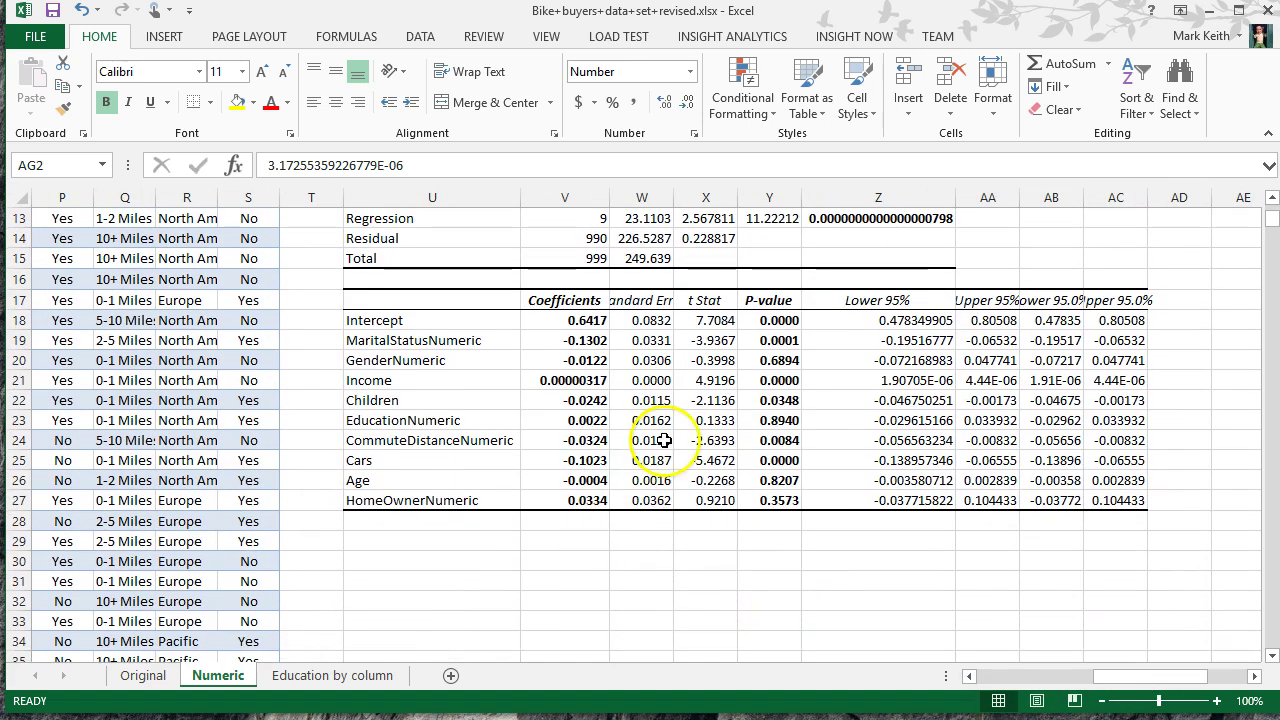
left_click(570, 400)
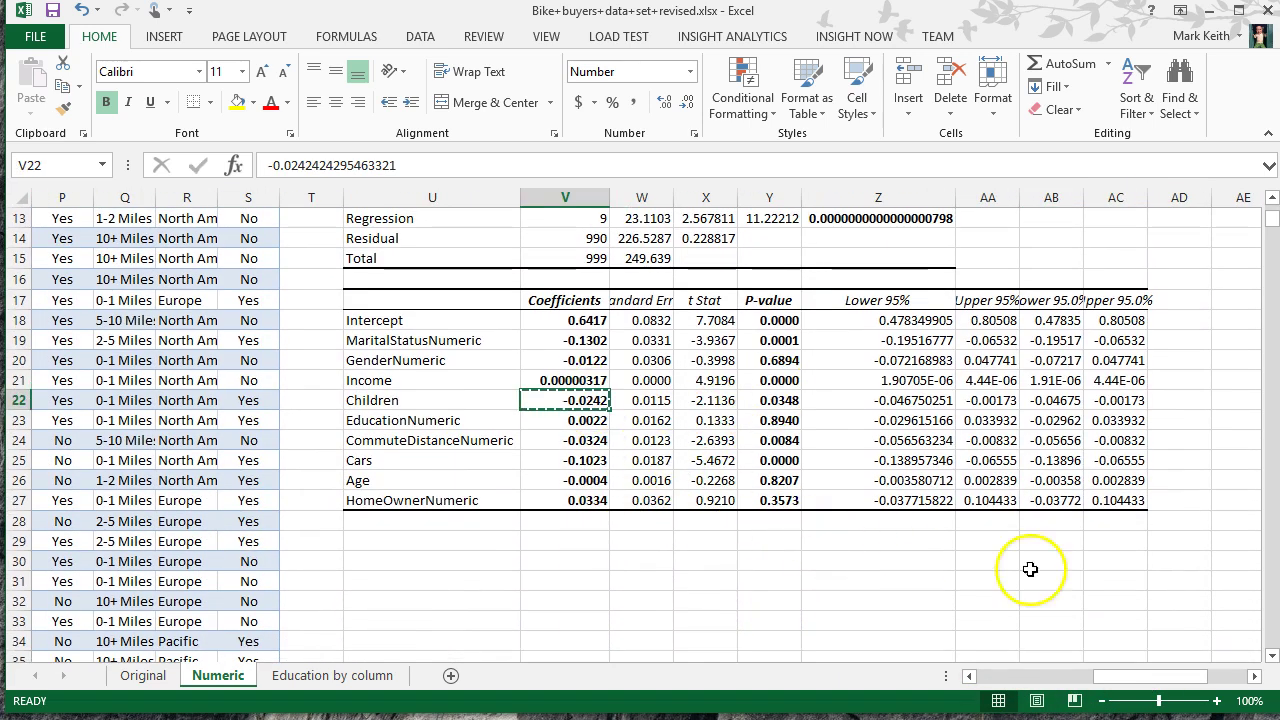
key("ctrl+c")
left_click_drag(1130, 680, 1150, 680)
scroll(1180, 450, "up", 4)
left_click(1128, 242)
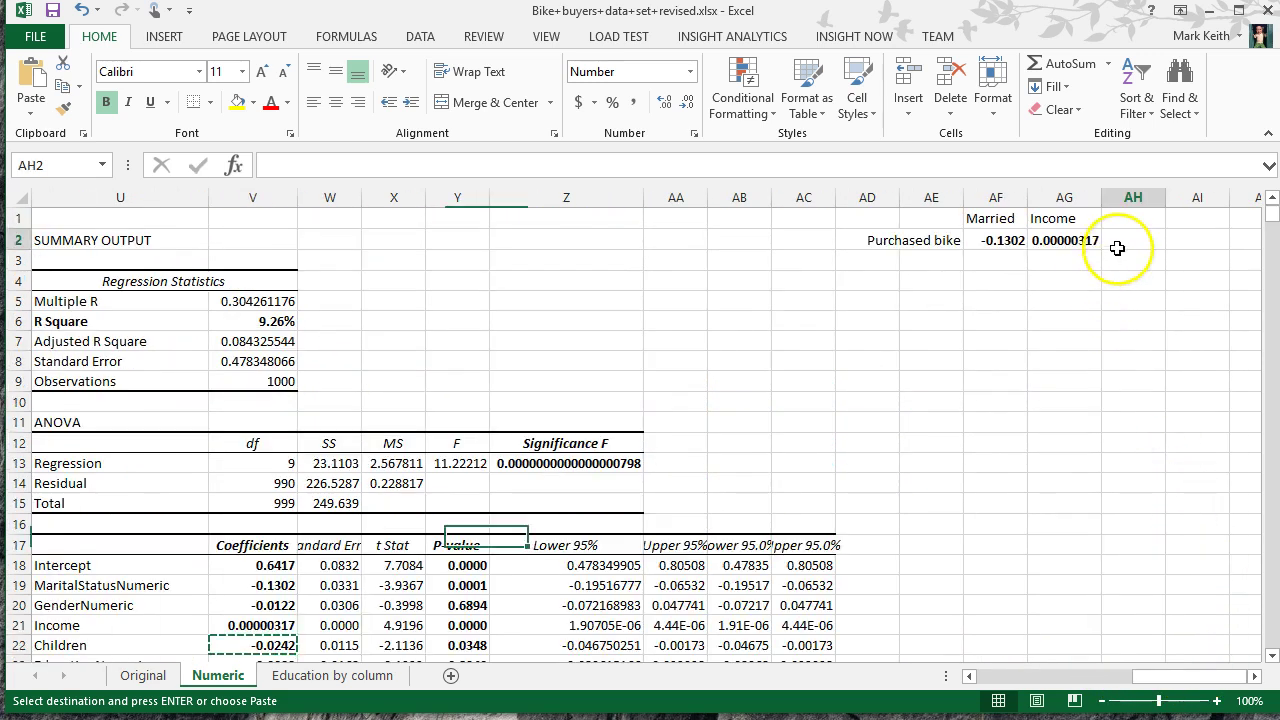
key("ctrl+v")
left_click(1130, 216)
type("Chil")
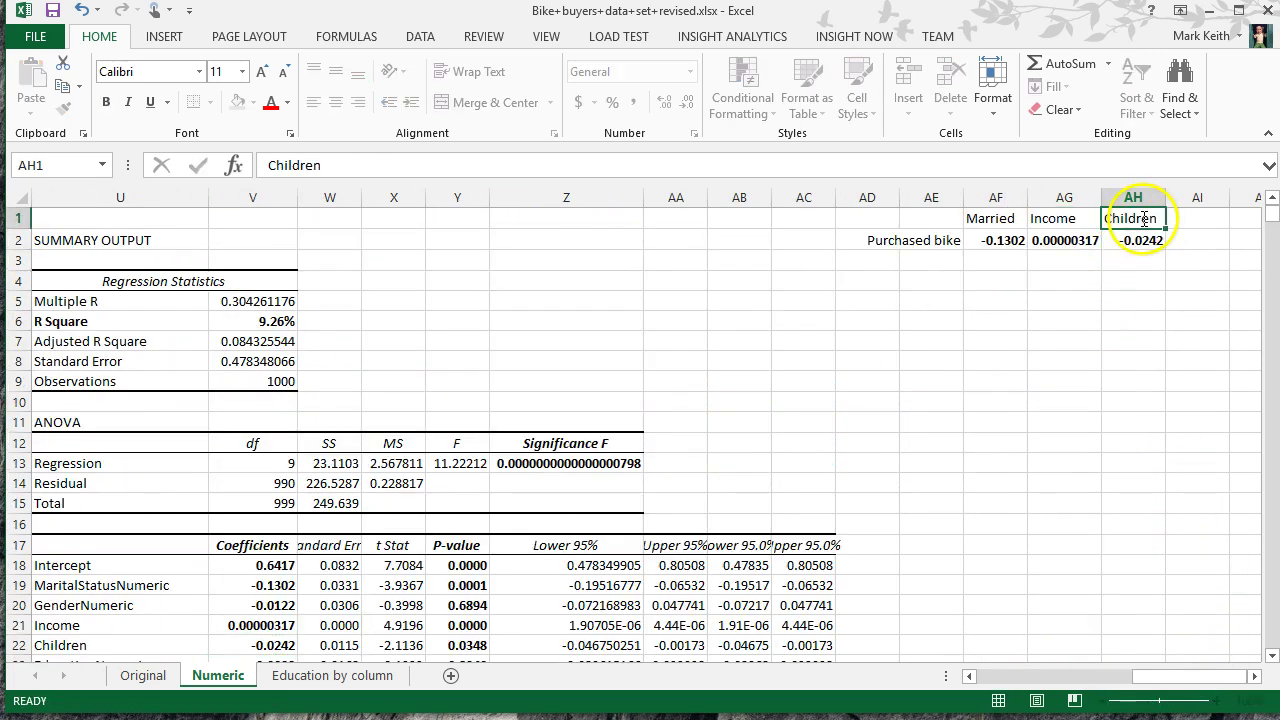
key("Return")
Step: Copy the CommuteDistanceNumeric and Cars coefficients from V24:V25 to the cells starting at AI2
left_click_drag(1220, 676, 1145, 676)
scroll(1200, 540, "right", 3)
scroll(857, 563, "down", 3)
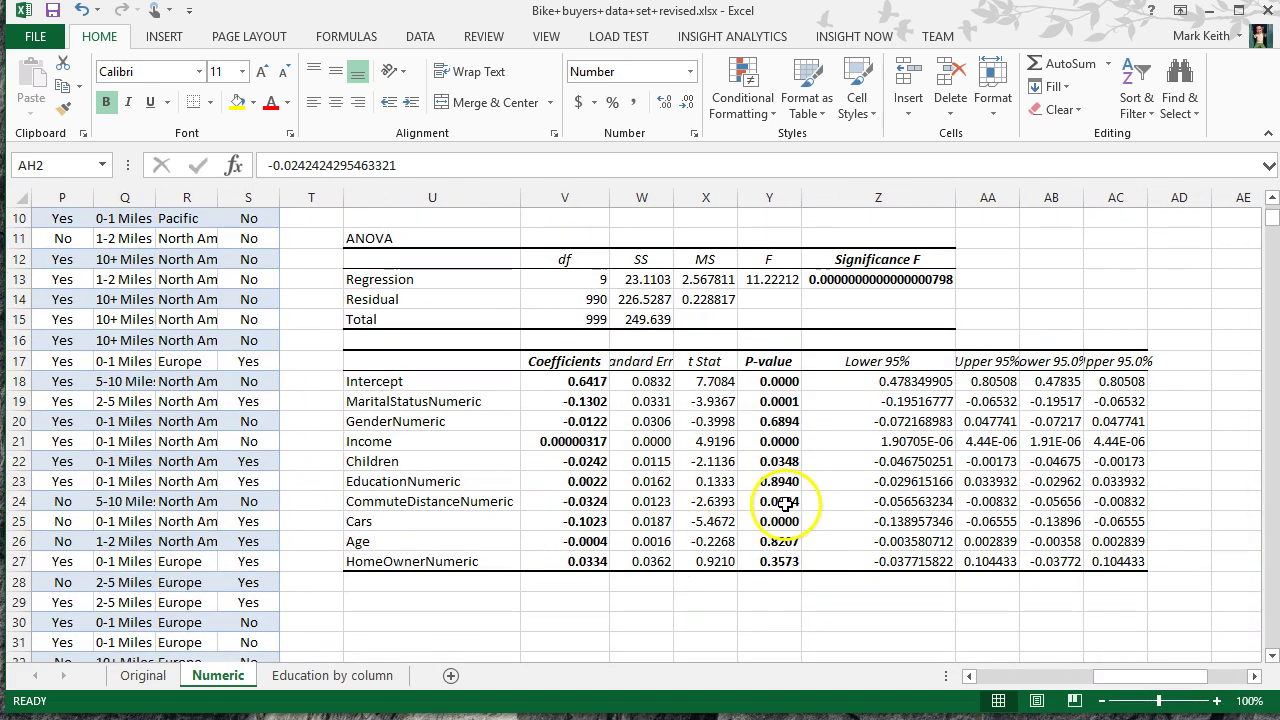
left_click_drag(588, 503, 586, 521)
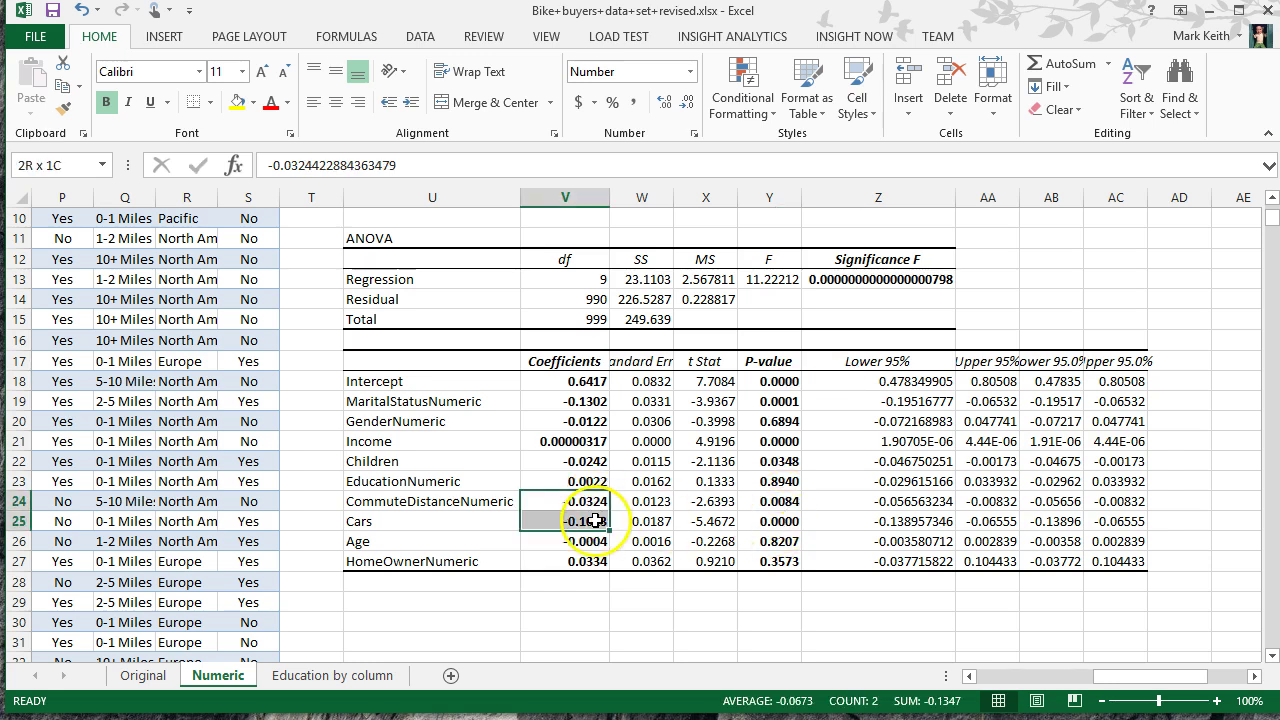
key("ctrl+c")
left_click_drag(1171, 676, 1243, 676)
scroll(1171, 400, "up", 3)
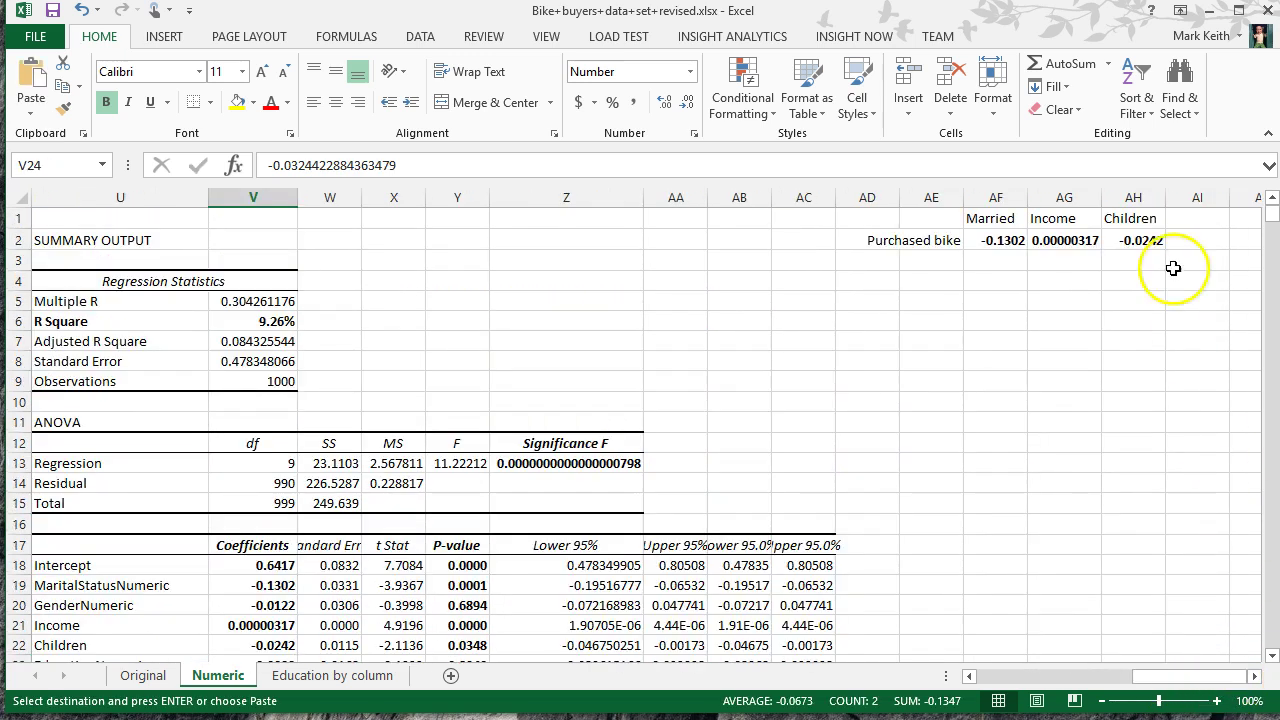
left_click(1185, 241)
key("ctrl+v")
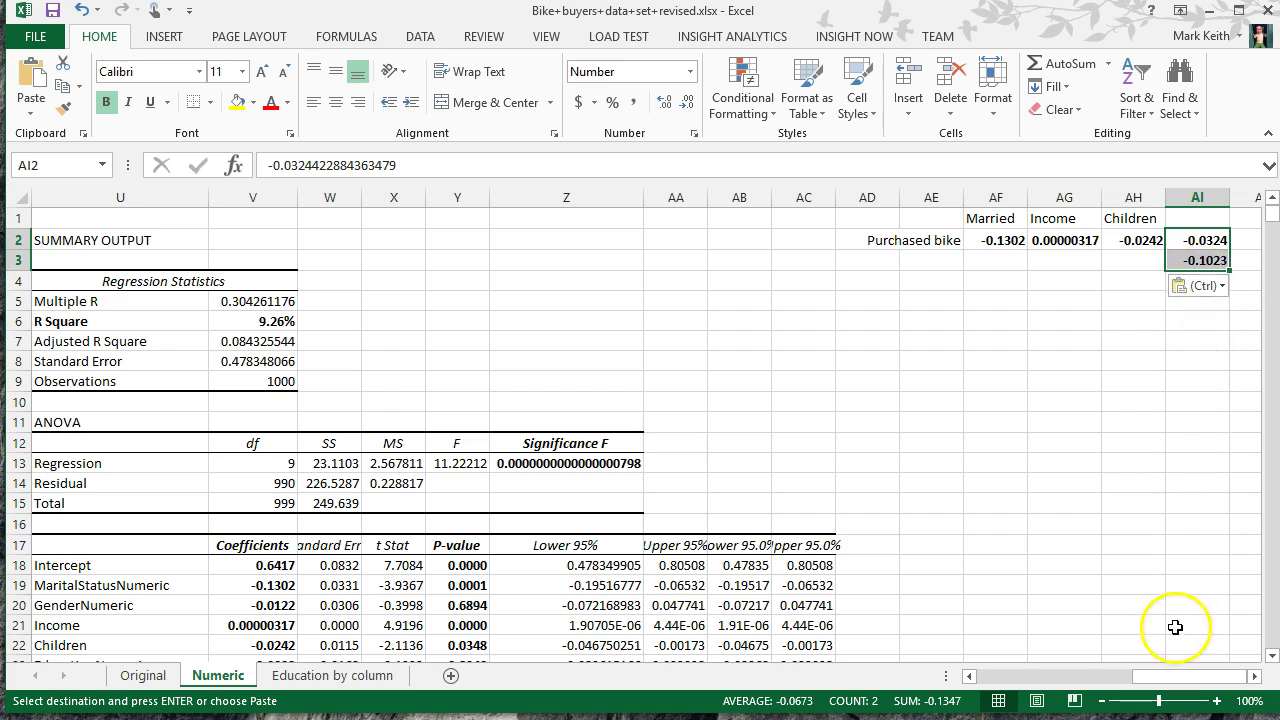
Step: Move the Cars coefficient from AI3 to AJ2, and enter the headings "Commute" in AI1 and "Cars" in AJ1
left_click(1252, 677)
left_click(1252, 677)
left_click(1252, 677)
left_click(870, 262)
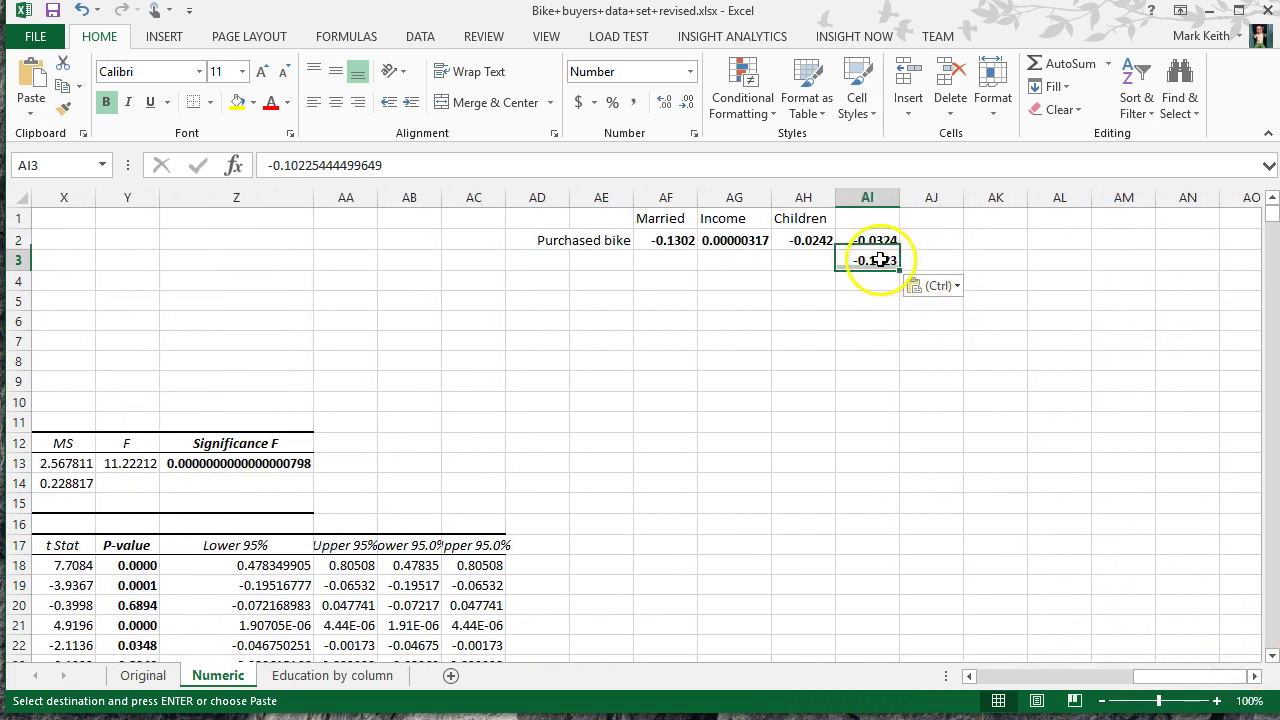
left_click_drag(875, 275, 926, 250)
left_click(867, 216)
type("Commute")
key("Tab")
type("Cars")
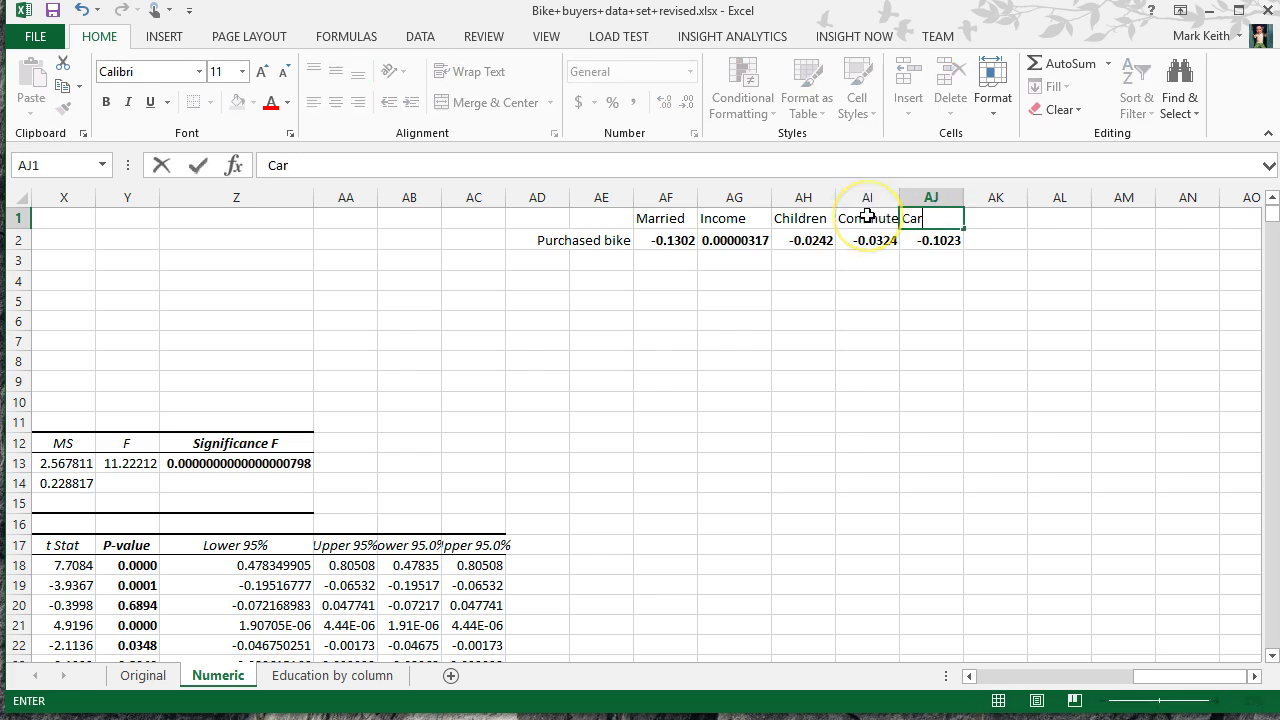
key("Return")
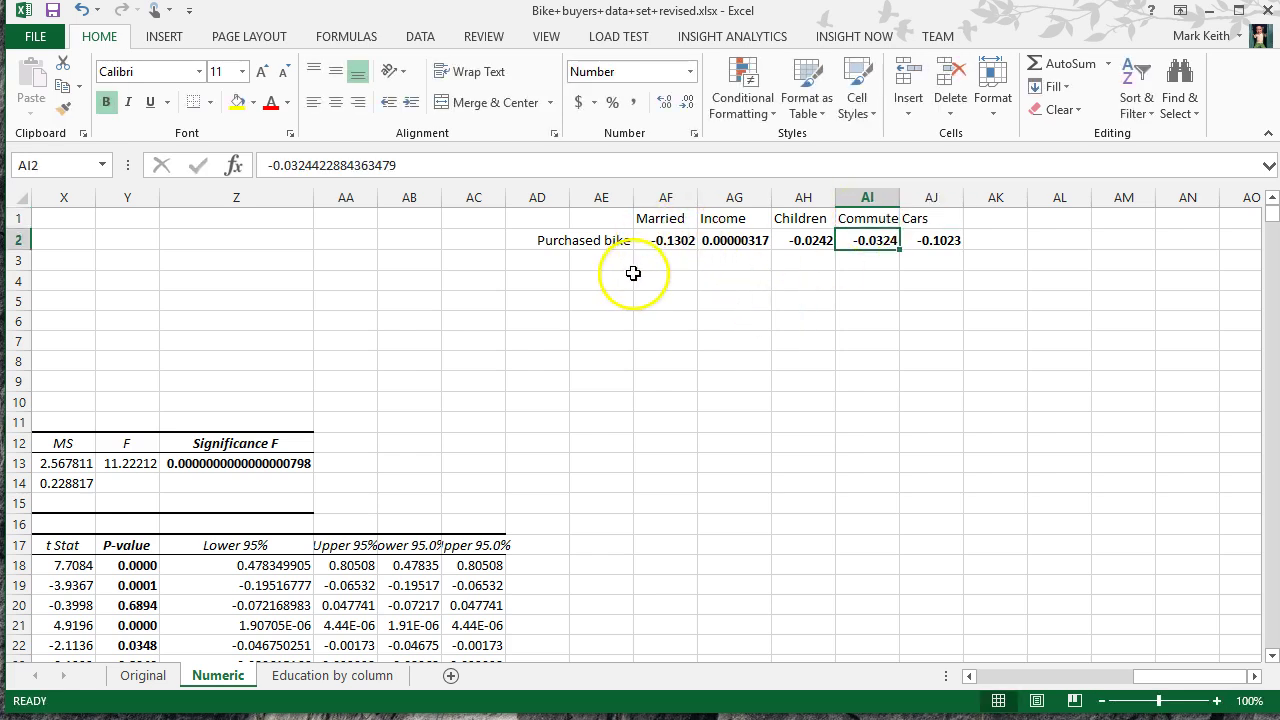
Step: Hide columns U through AC containing the regression output
scroll(1140, 676, "left", 2)
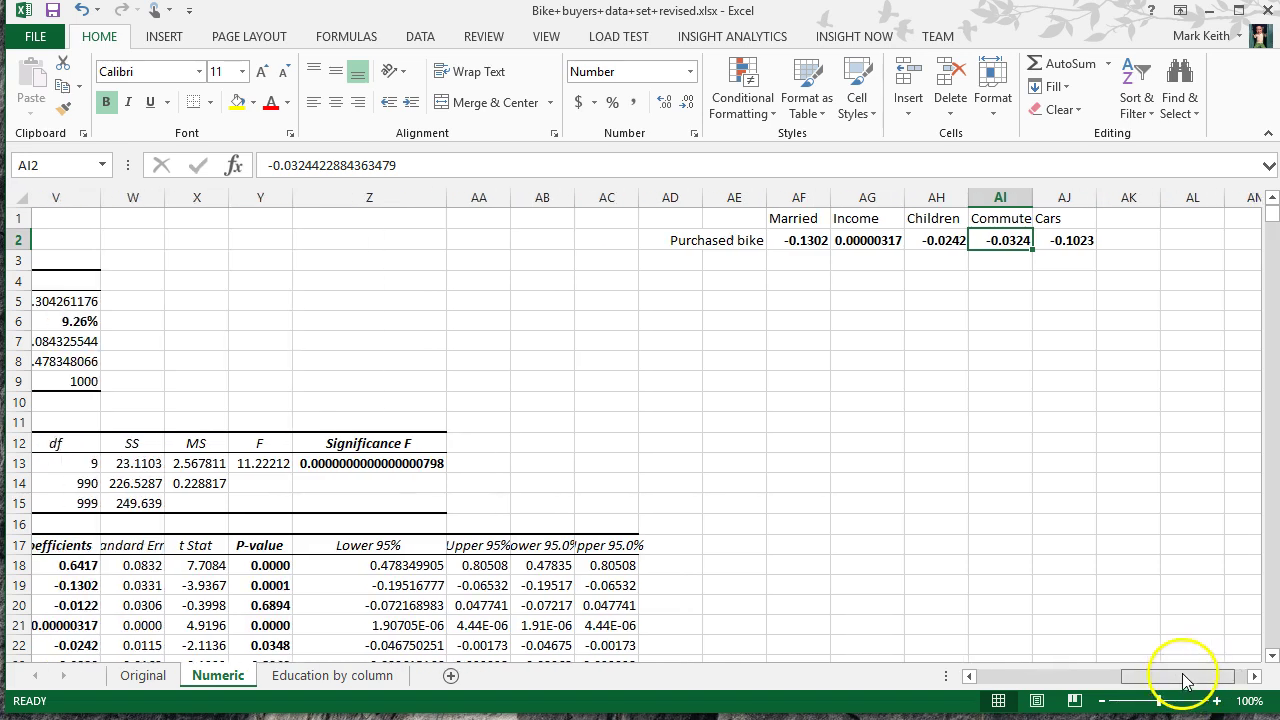
mouse_move(623, 195)
left_mouse_down()
mouse_move(123, 177)
mouse_move(40, 195)
mouse_move(600, 190)
left_mouse_up()
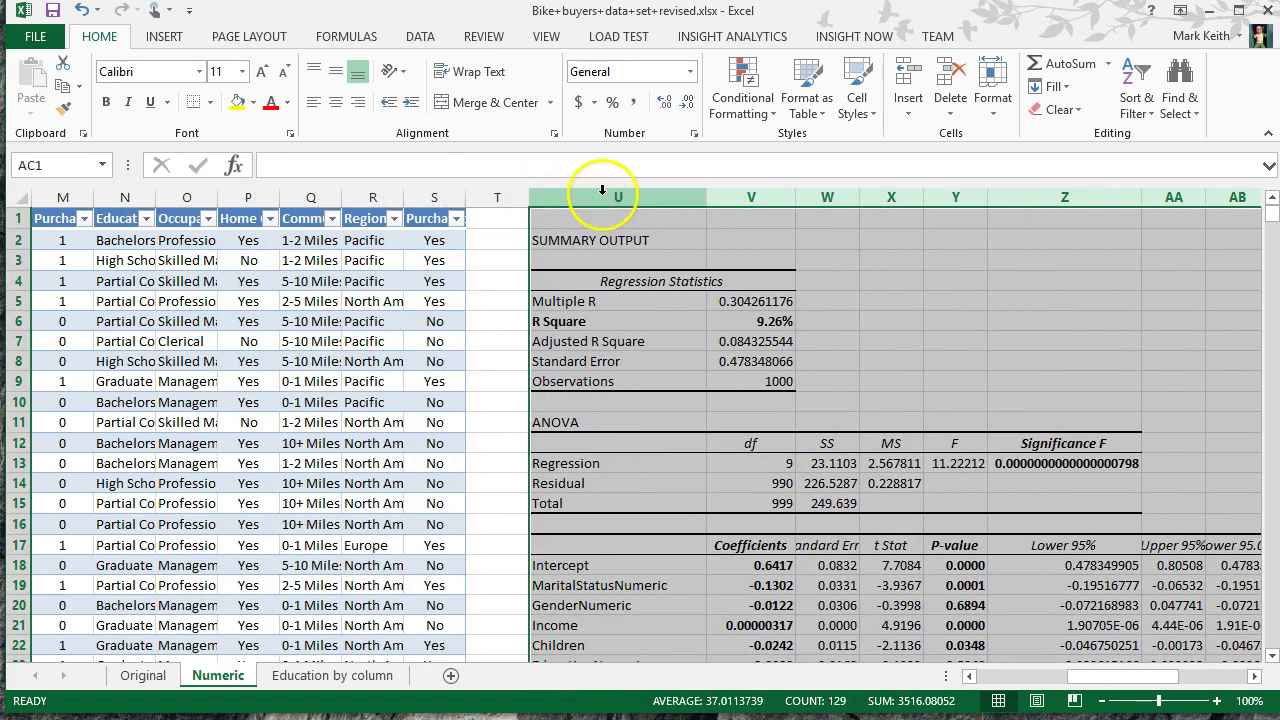
right_click(602, 195)
left_click(671, 459)
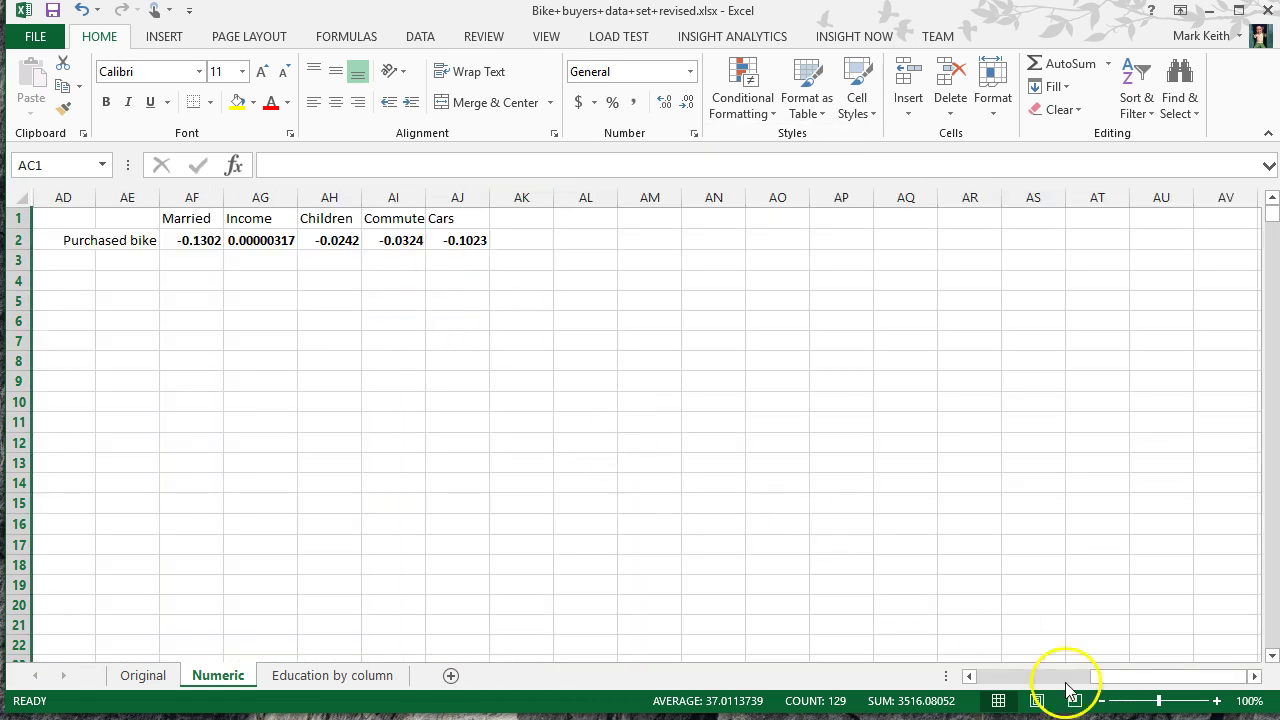
Step: Hide columns M through S and columns A through C of the data table
left_click_drag(1100, 678, 970, 680)
left_click_drag(1155, 195, 789, 193)
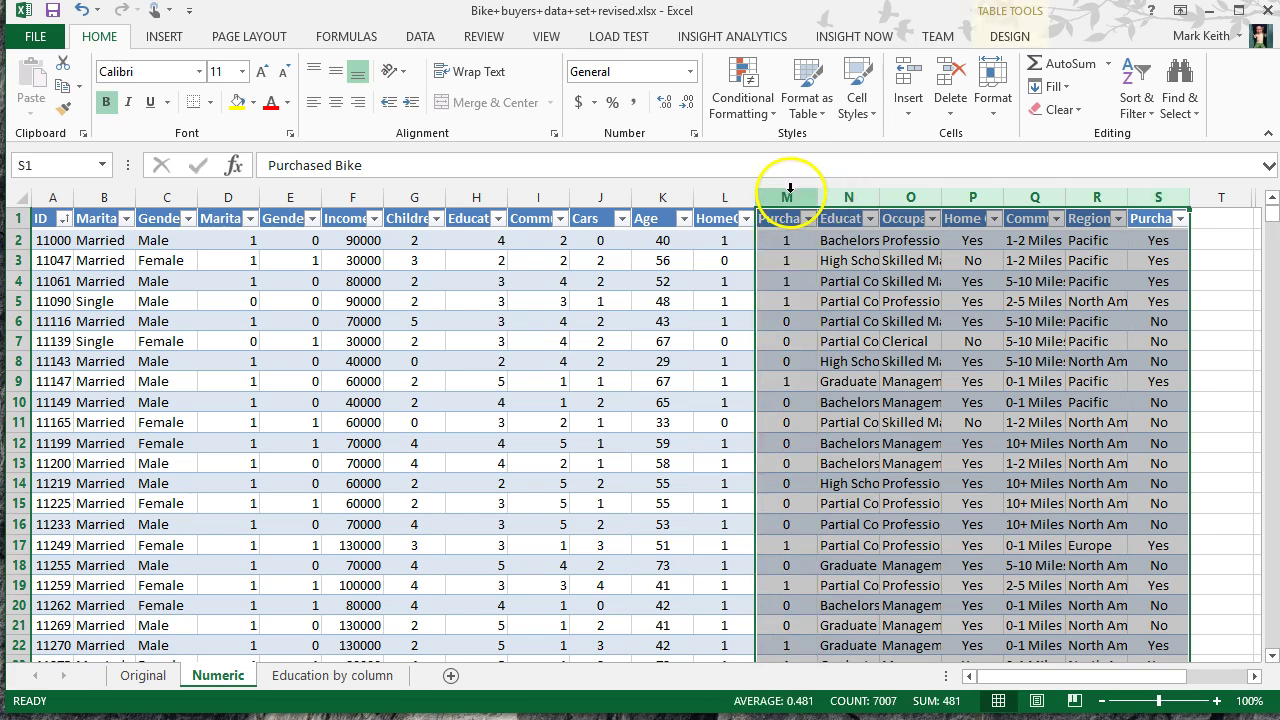
right_click(790, 195)
left_click(880, 465)
left_click_drag(52, 195, 157, 190)
right_click(160, 192)
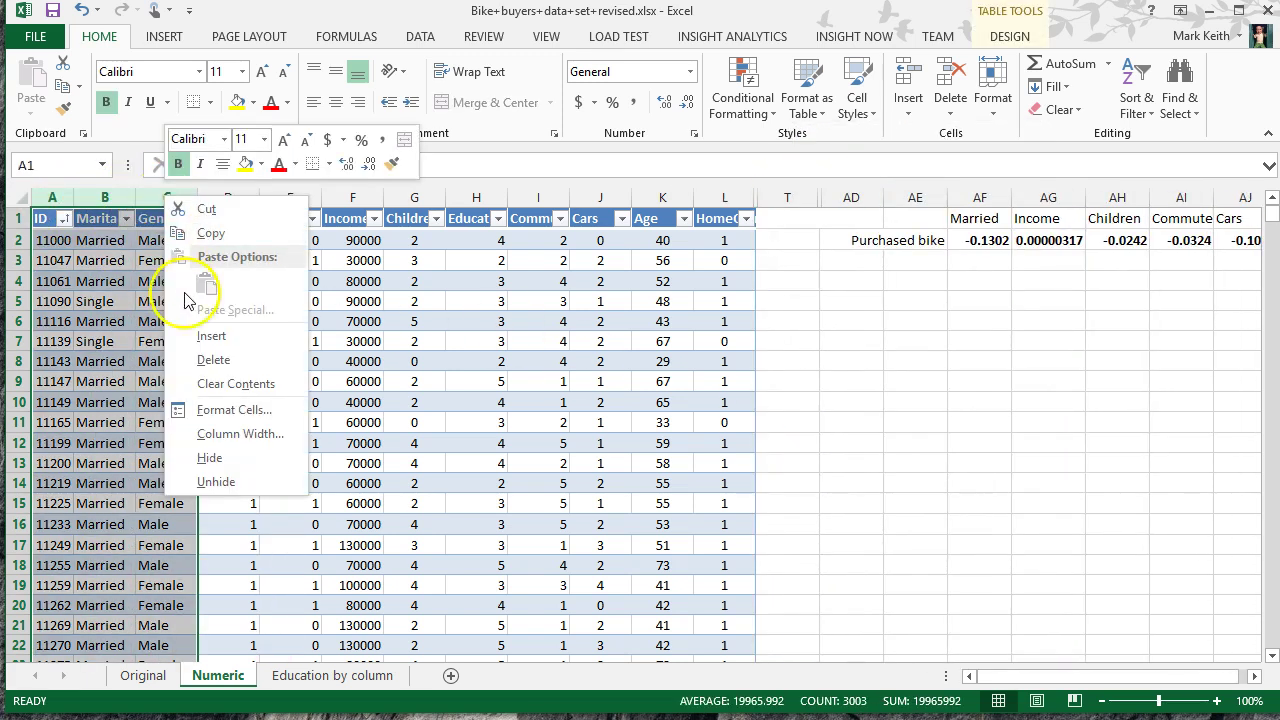
left_click(250, 460)
Step: Compare a sample customer's values in D4:L4 with the coefficients in AF2:AJ2
left_click(177, 284)
left_click_drag(85, 284, 567, 284)
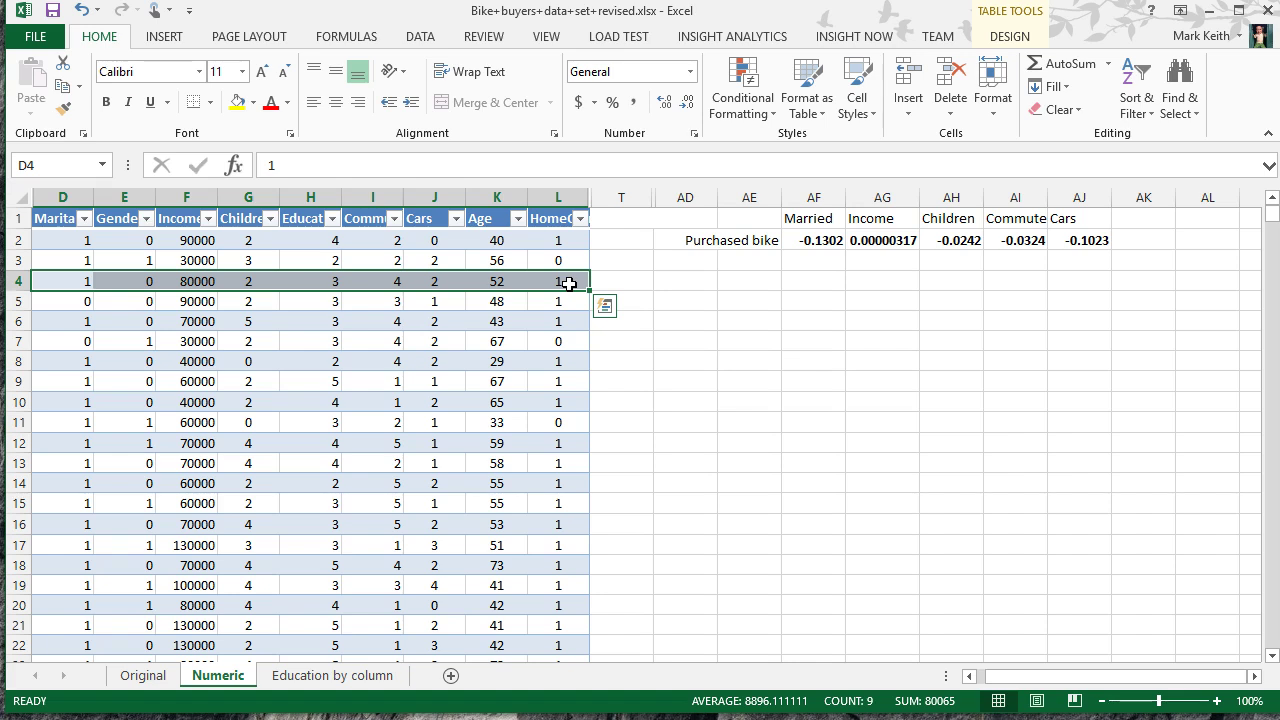
left_click_drag(800, 240, 1086, 243)
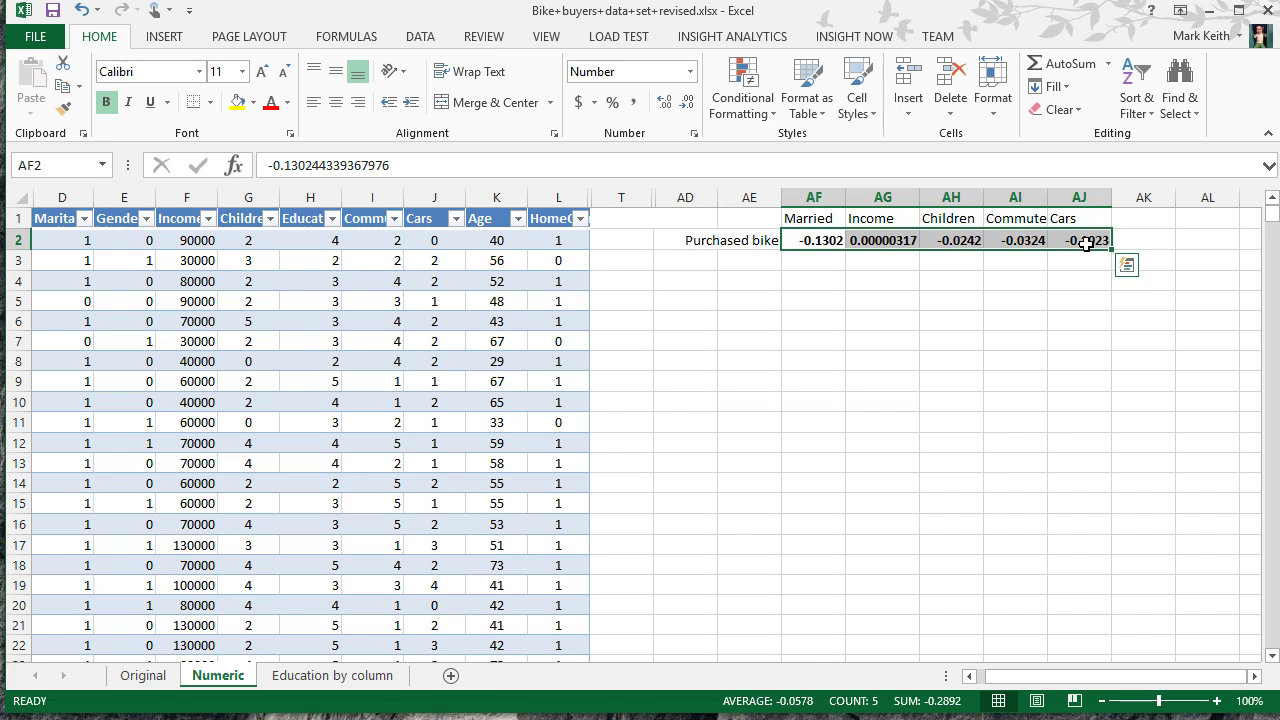
left_click(61, 240)
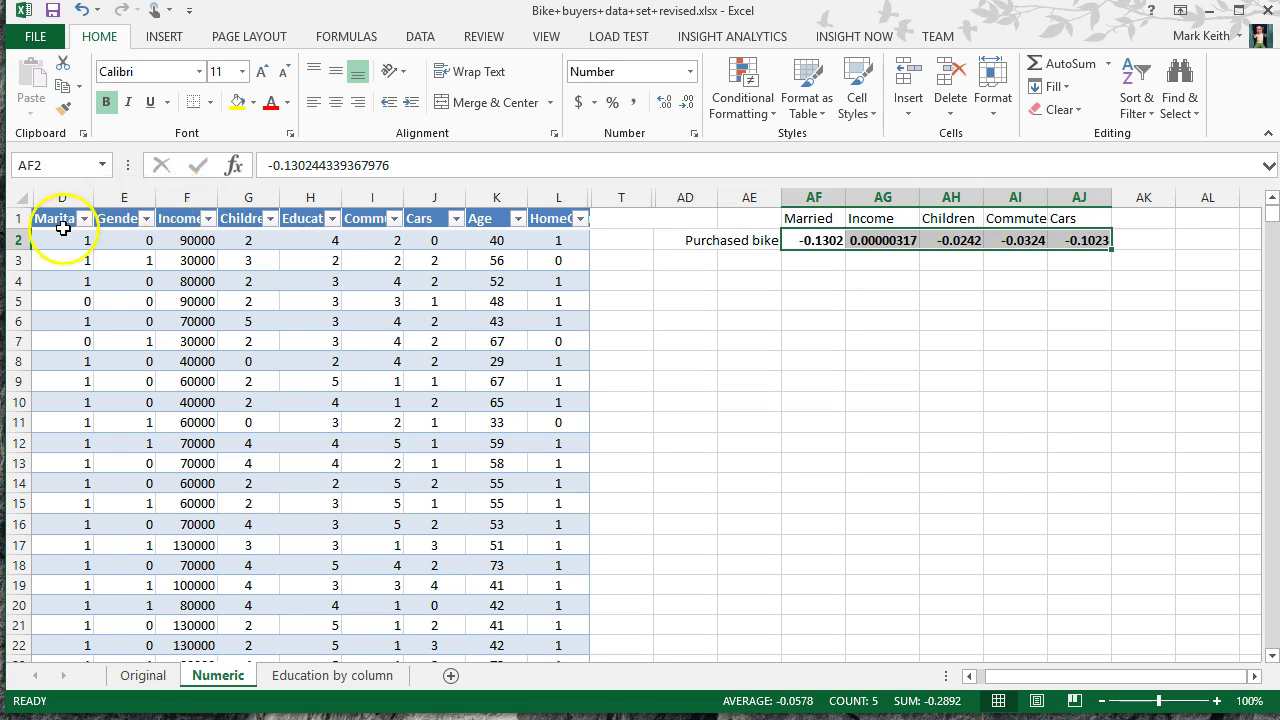
Step: Copy the first ten customers' marital status and income values, D2:D11 and F2:F11, into the Married and Income columns starting at AF3 and AG3
left_click_drag(62, 238, 75, 423)
key("ctrl+c")
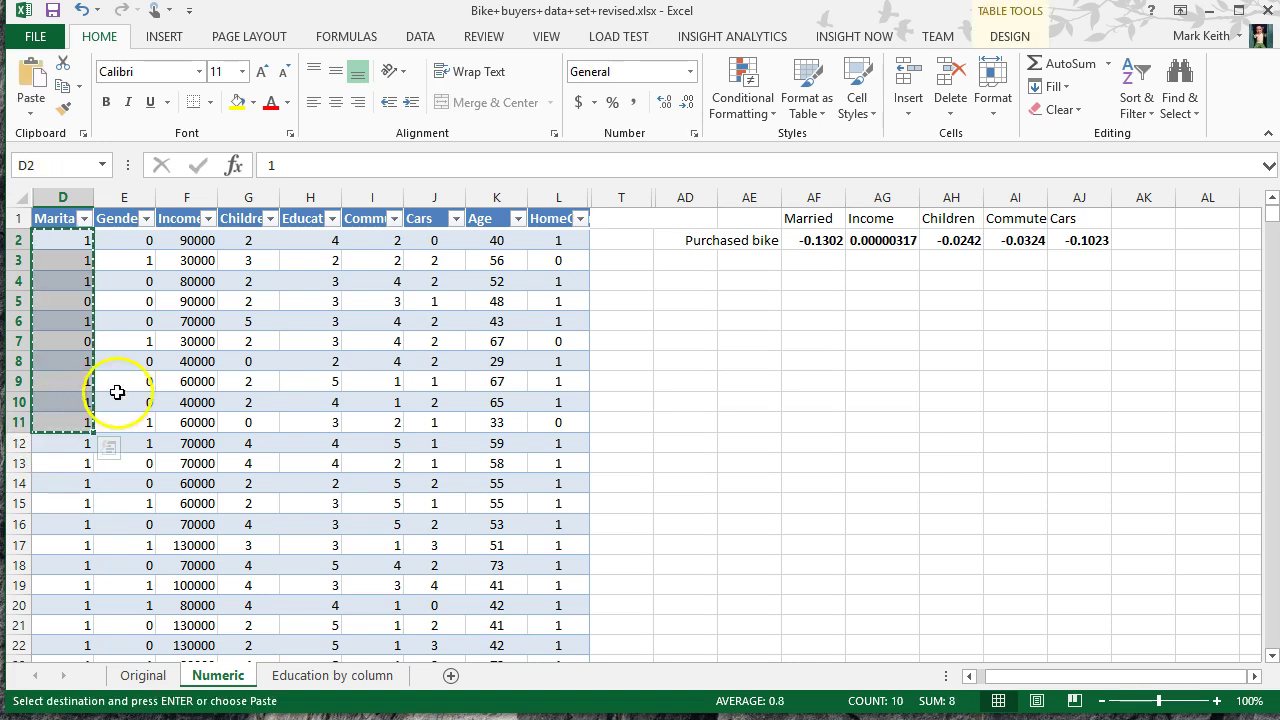
left_click(822, 264)
key("ctrl+v")
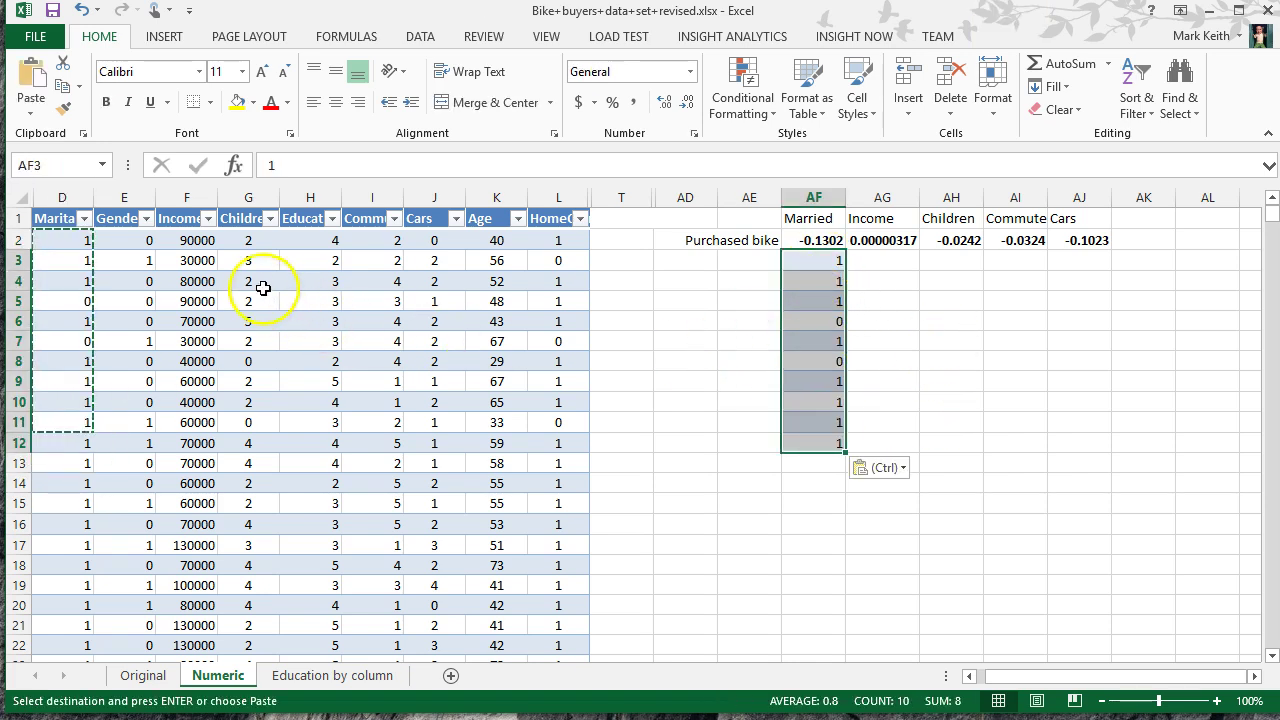
left_click_drag(204, 241, 194, 428)
key("ctrl+c")
left_click(884, 261)
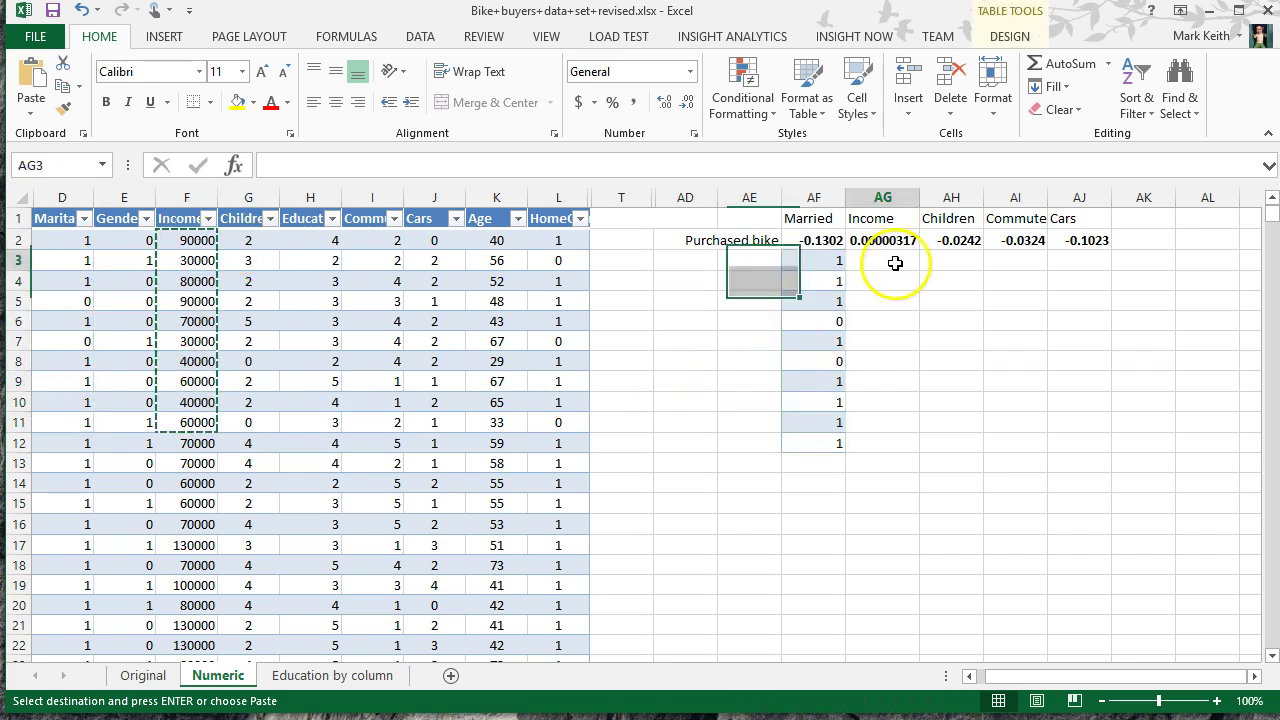
key("ctrl+v")
Step: Copy the children values G2:G11 to AH3, and the commute and cars values I2:J11 to AI3
left_click_drag(249, 241, 251, 422)
key("ctrl+c")
left_click(966, 262)
key("ctrl+v")
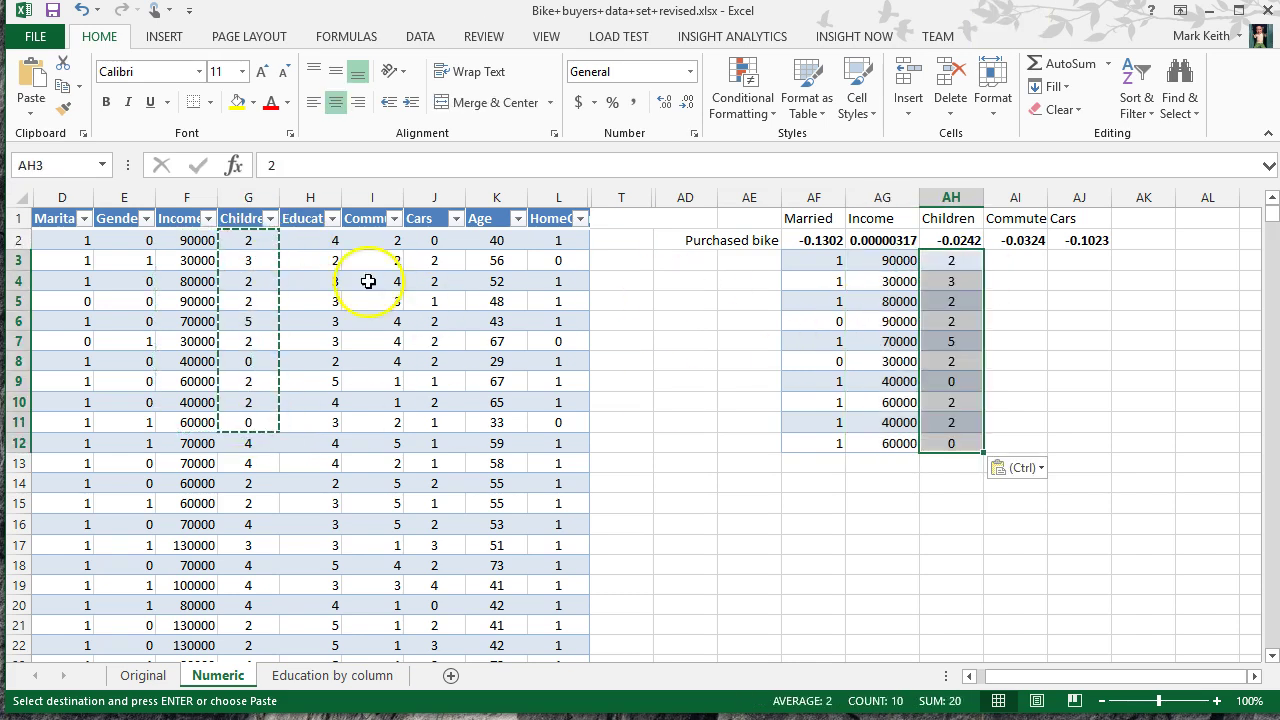
left_click_drag(386, 240, 431, 429)
key("ctrl+c")
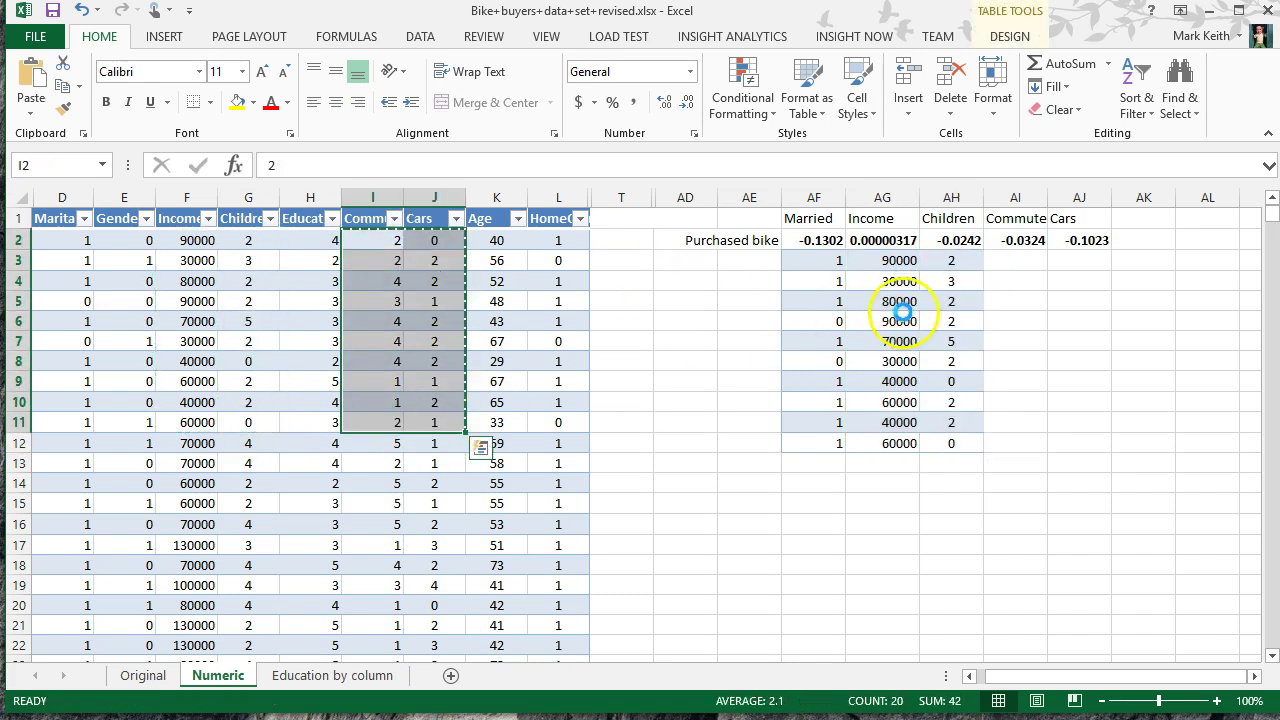
left_click(1018, 262)
key("ctrl+v")
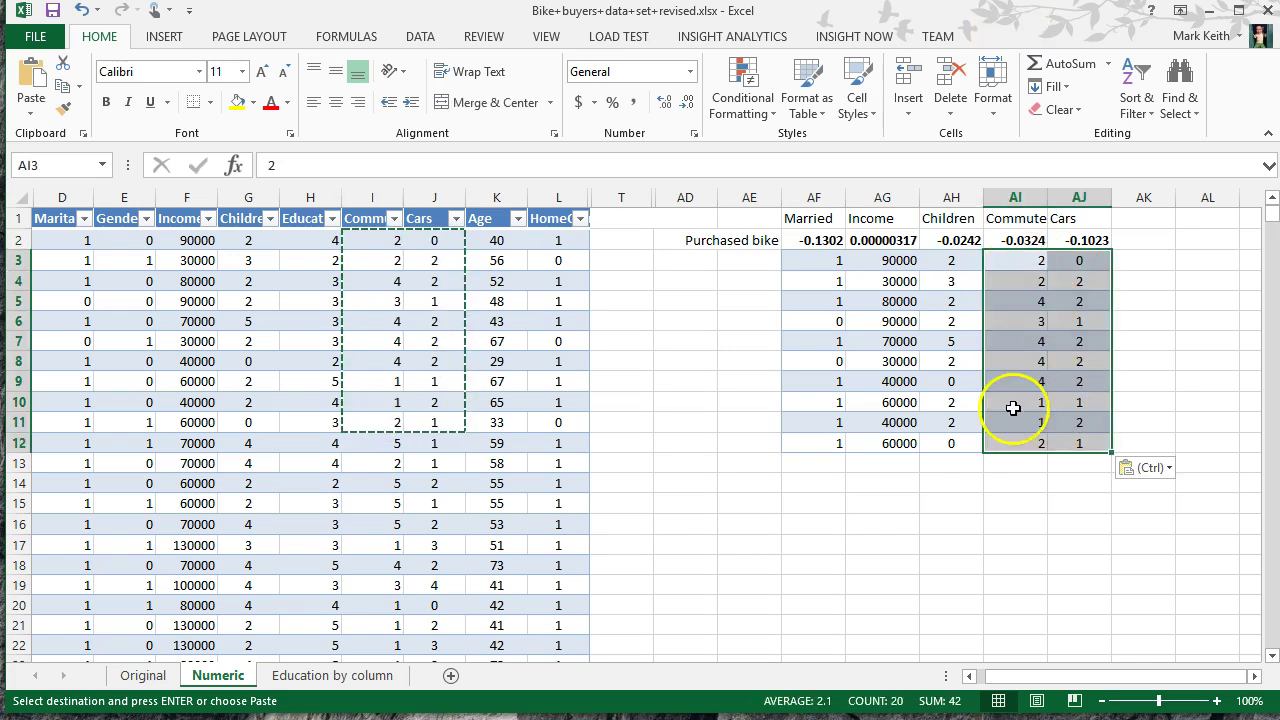
Step: Enter =SUMPRODUCT($AF$2:$AJ$2, AF3:AJ3) in AE3 and fill the formula down to AE12
left_click(773, 256)
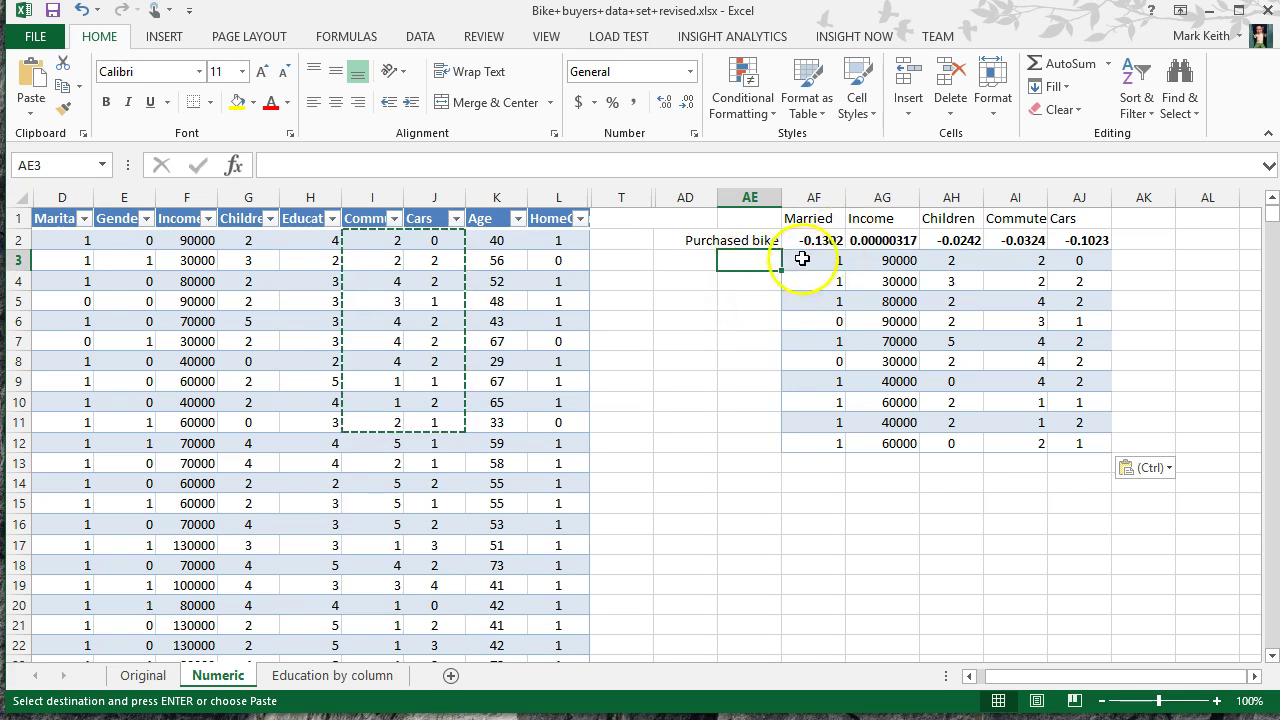
type("=su")
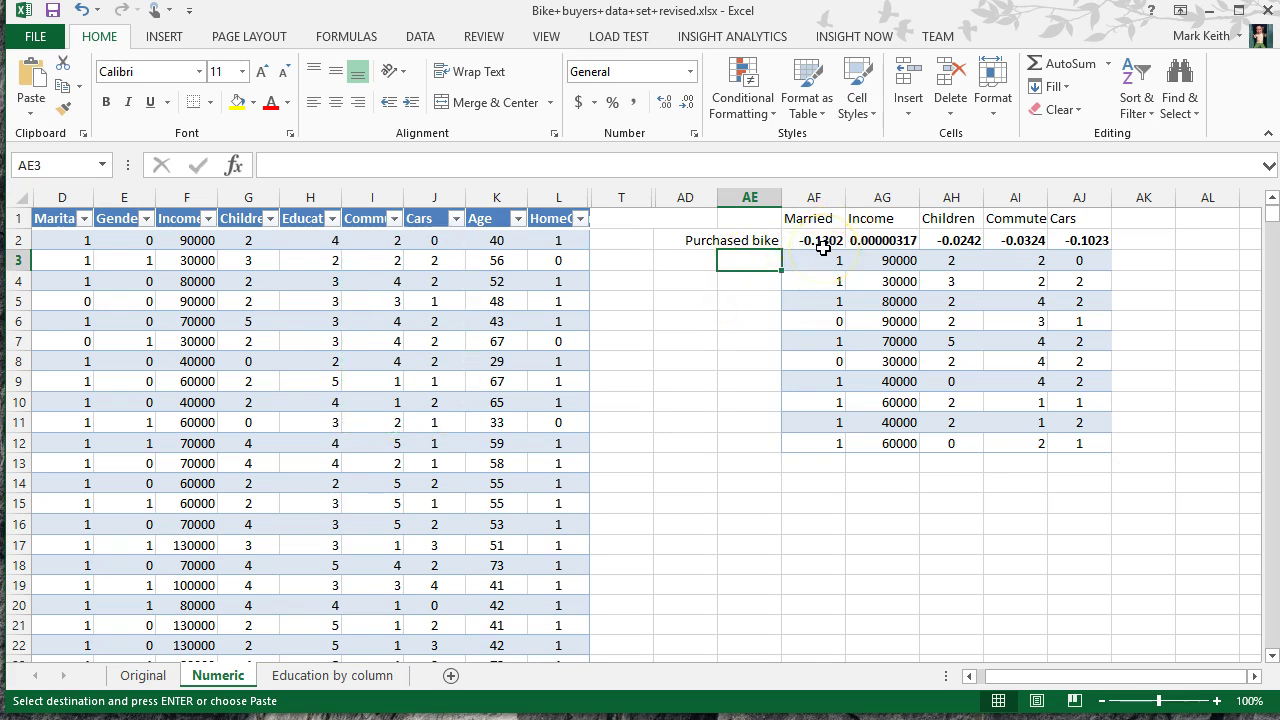
type("mpr")
key("Tab")
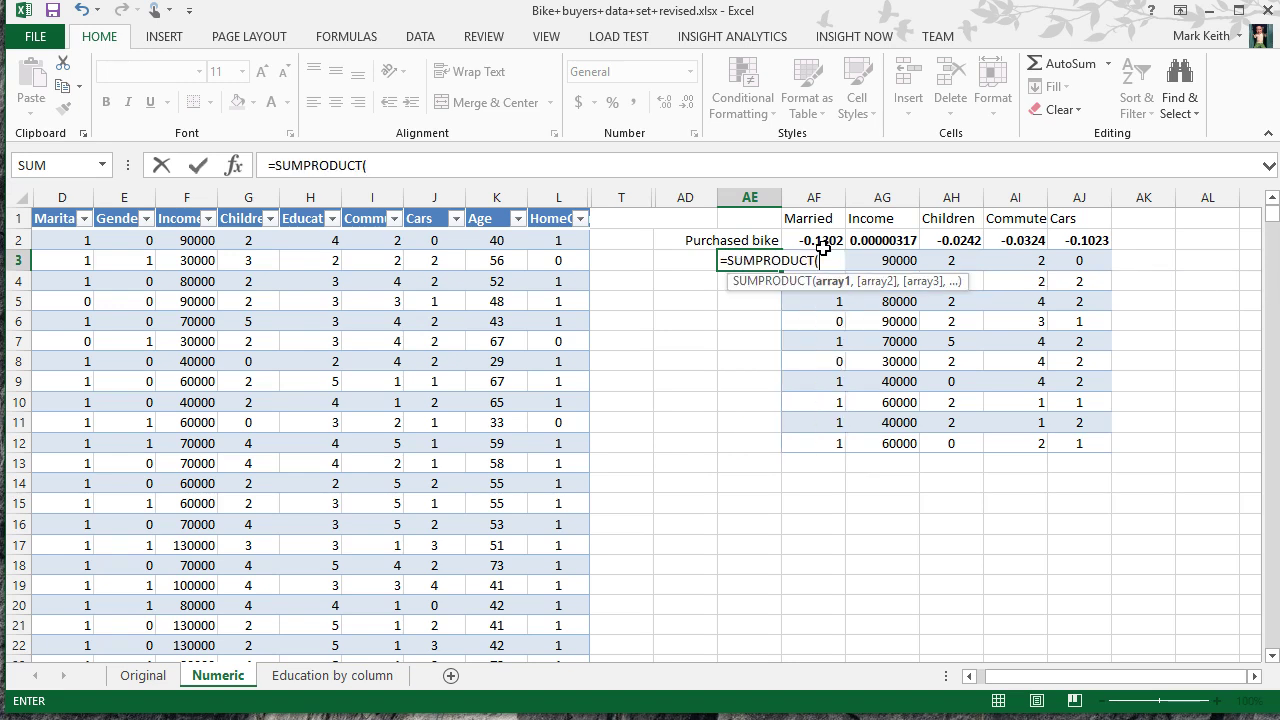
left_click_drag(822, 240, 866, 265)
type(", AF3:AJ3")
key("F4")
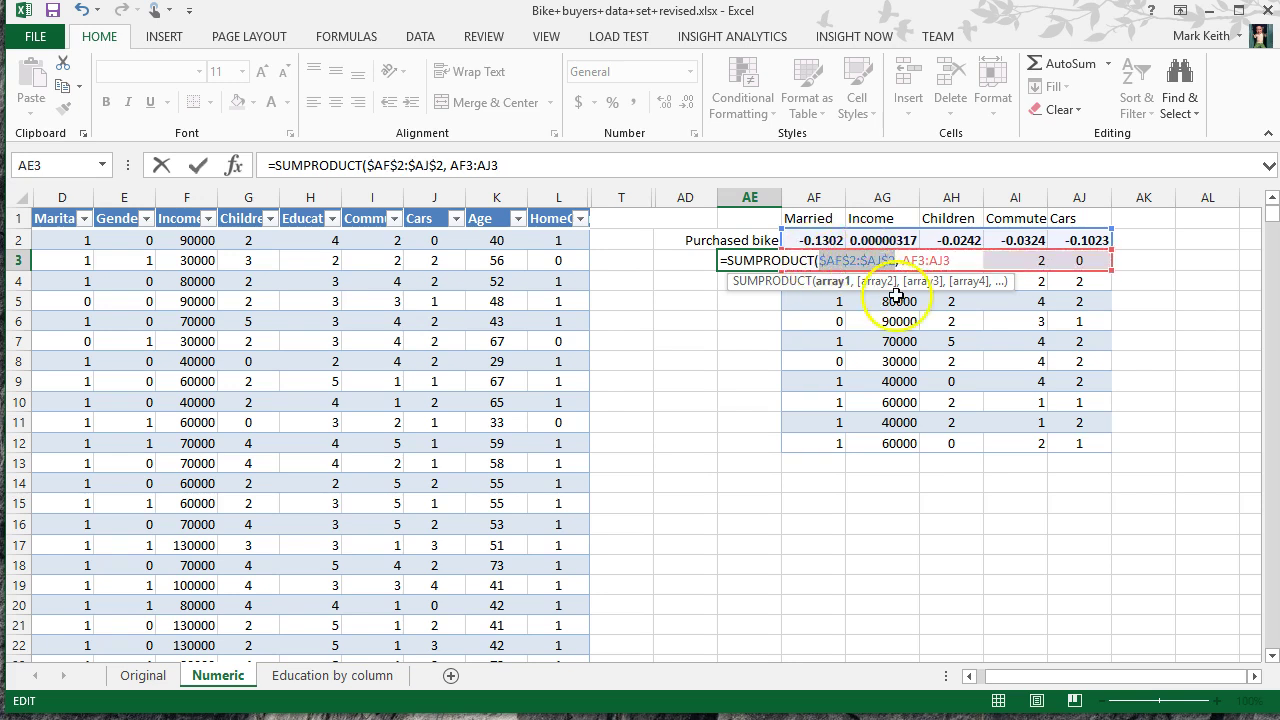
left_click(971, 262)
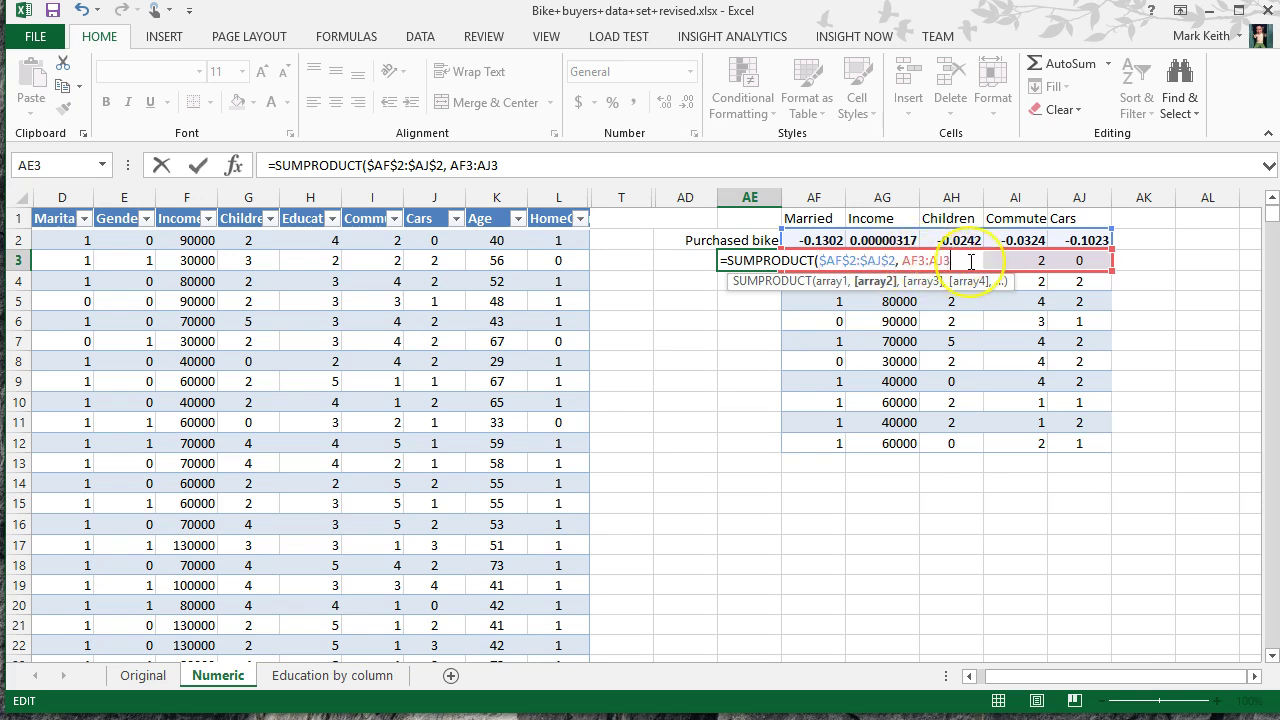
key("Return")
left_click(766, 262)
double_click(780, 270)
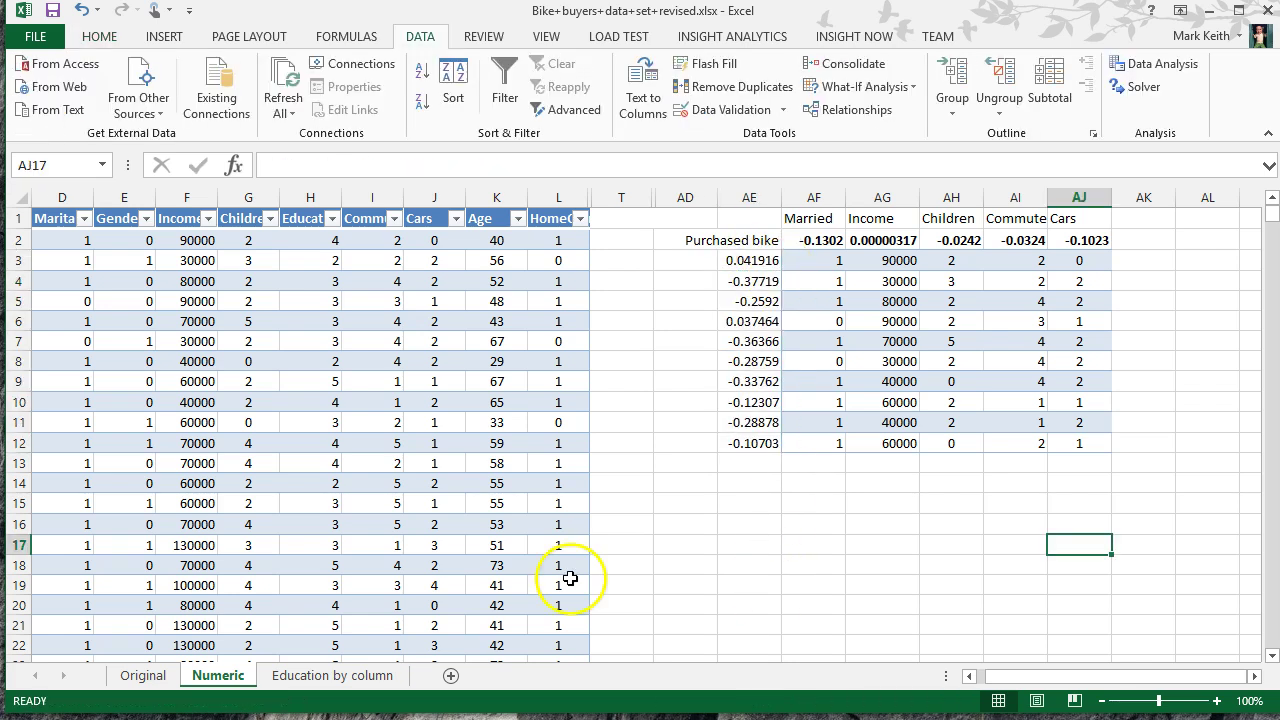
Step: Check the prediction formula in AE3 against the first customer's values in AF3:AJ3
left_click(757, 262)
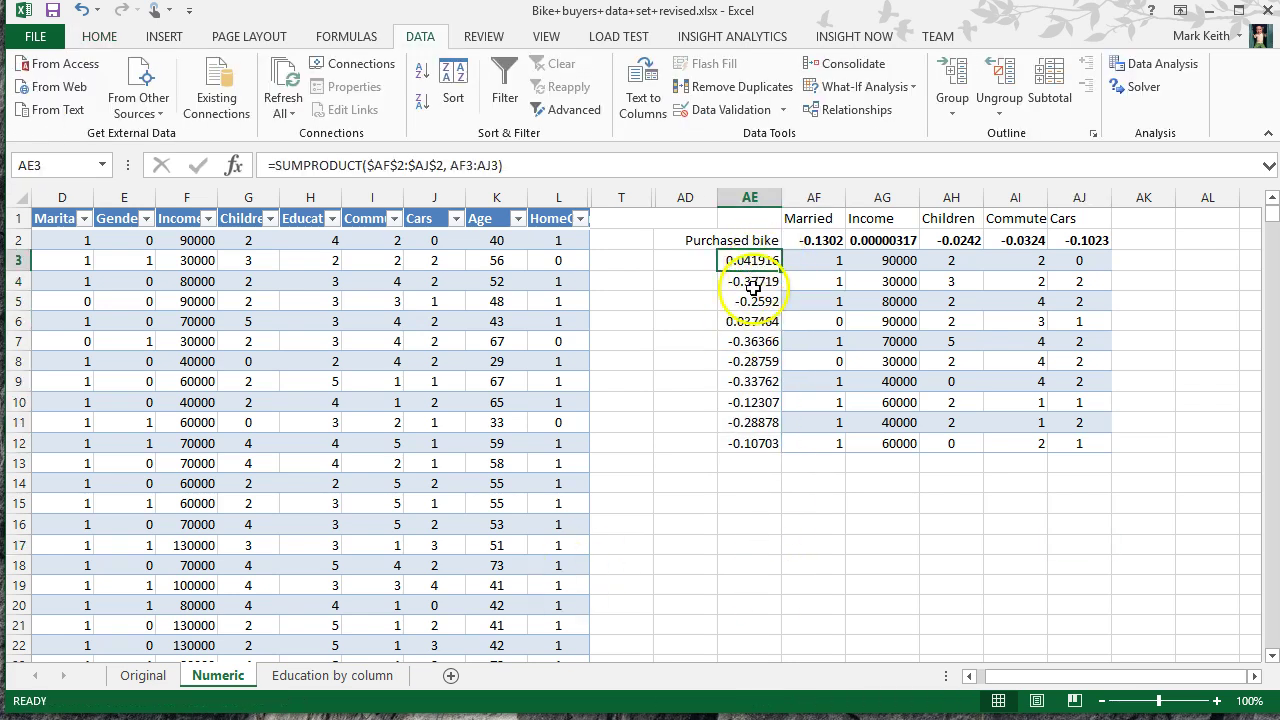
left_click_drag(829, 261, 1100, 263)
left_click(1079, 318)
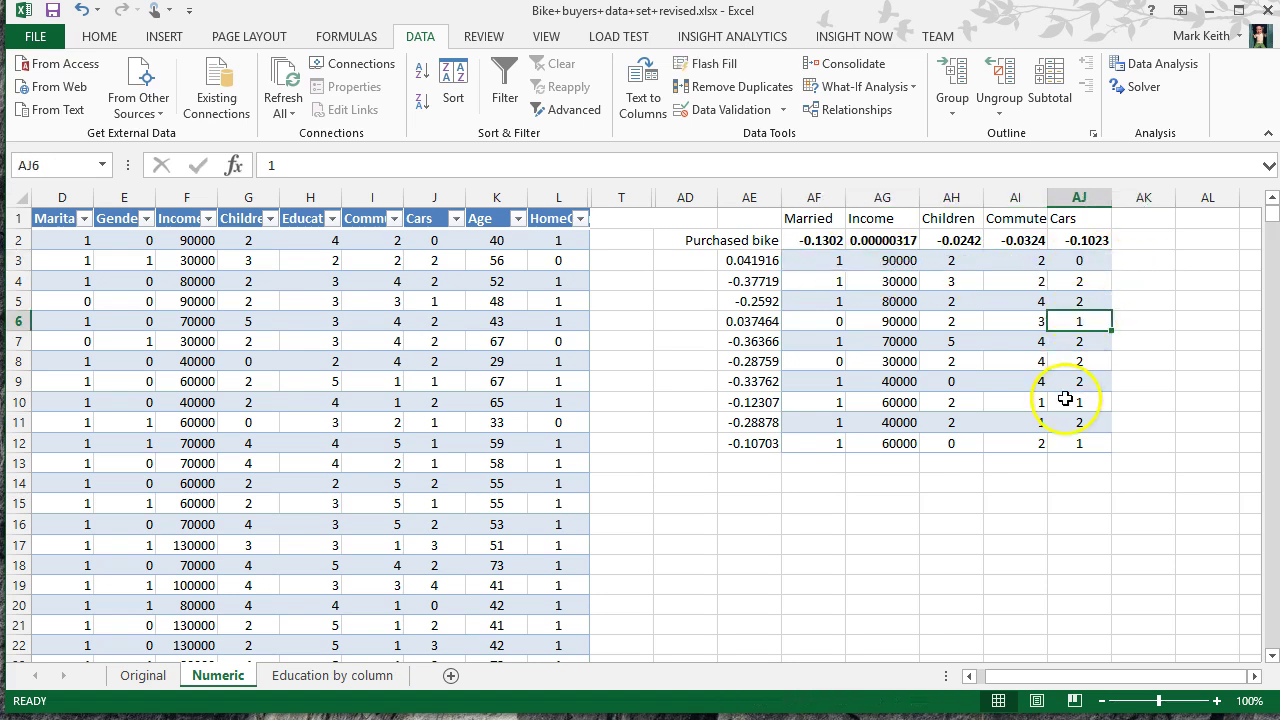
Step: Sort the range AE3:AJ12, without headers, by Column AE values from largest to smallest
left_click(752, 260)
left_click_drag(872, 281, 1072, 443)
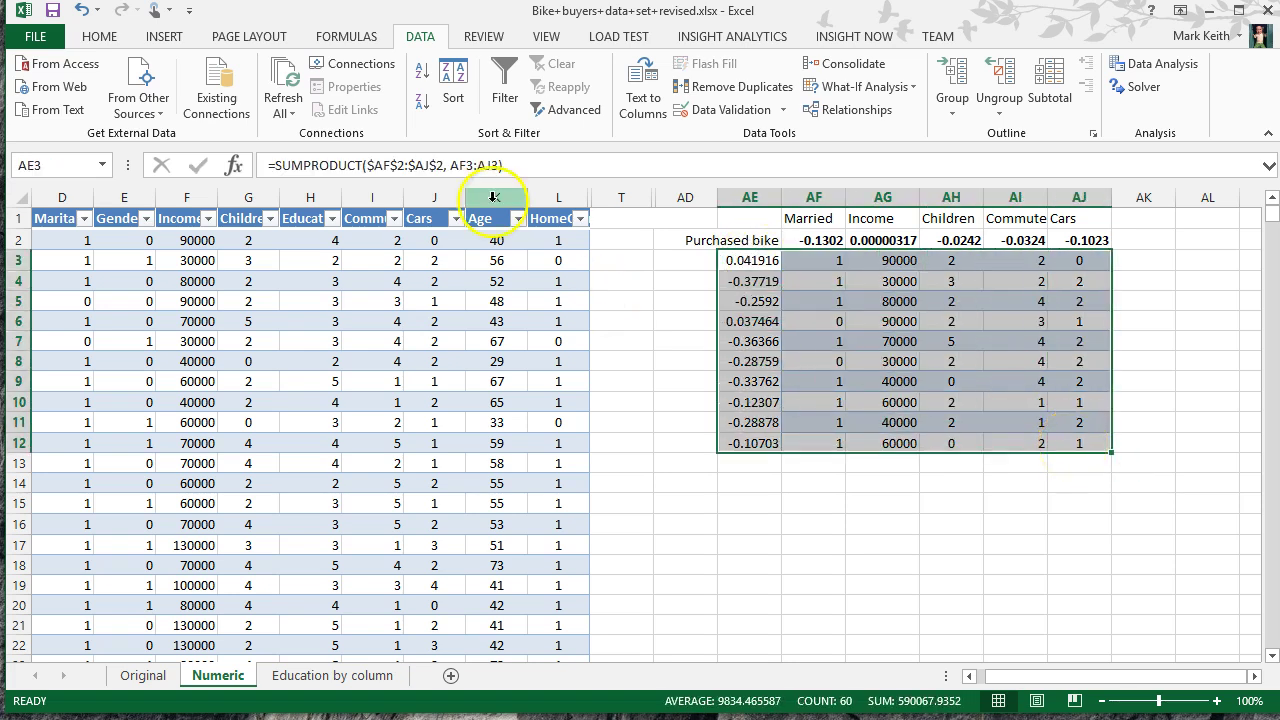
left_click(446, 97)
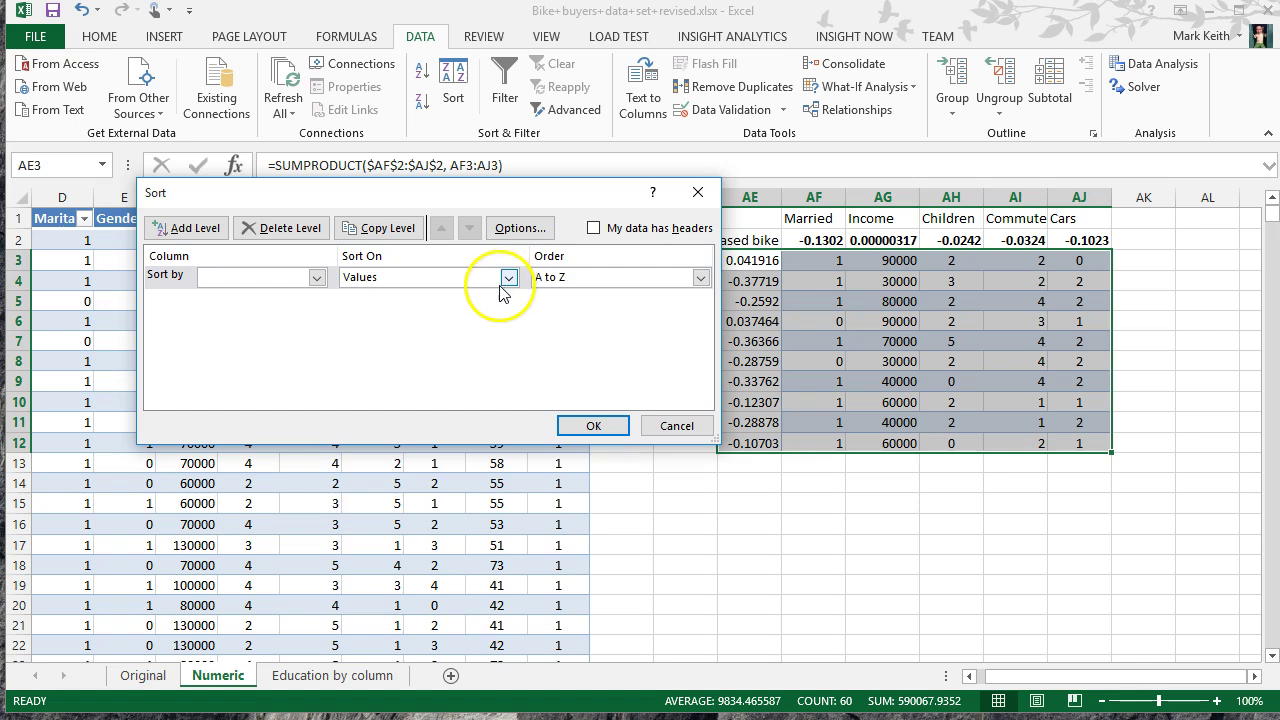
left_click(594, 229)
left_click(594, 229)
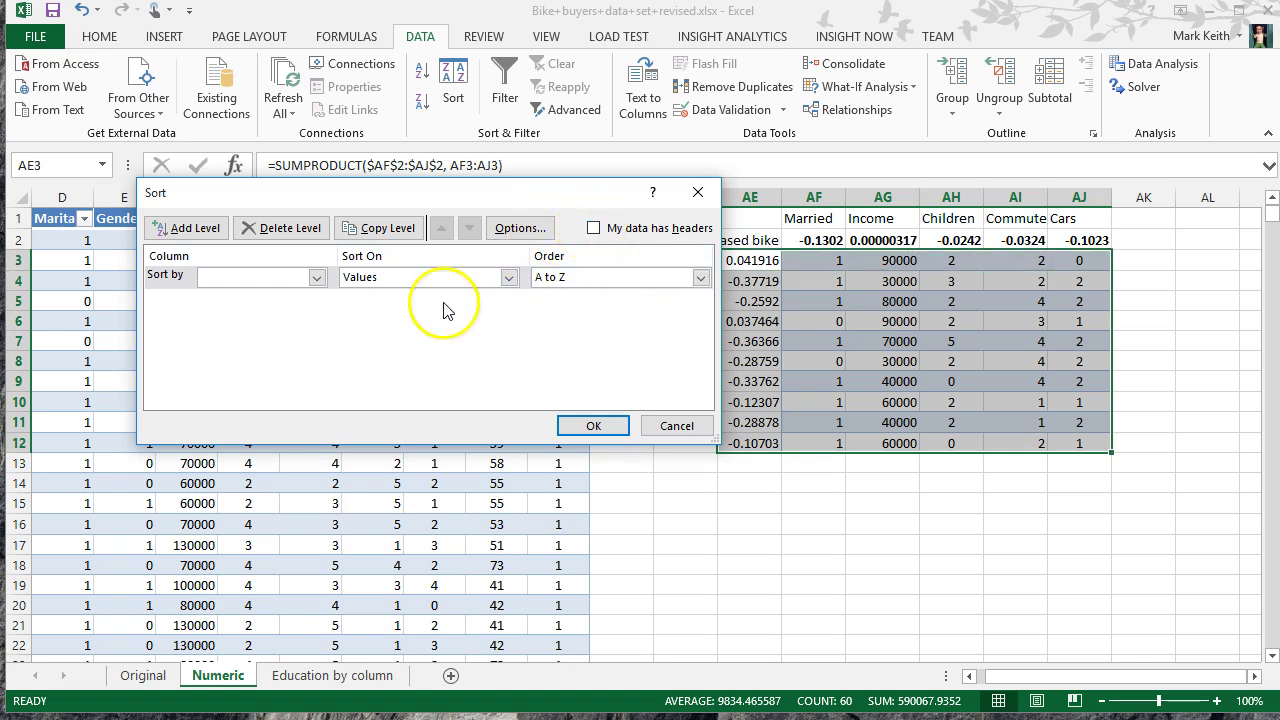
left_click(317, 279)
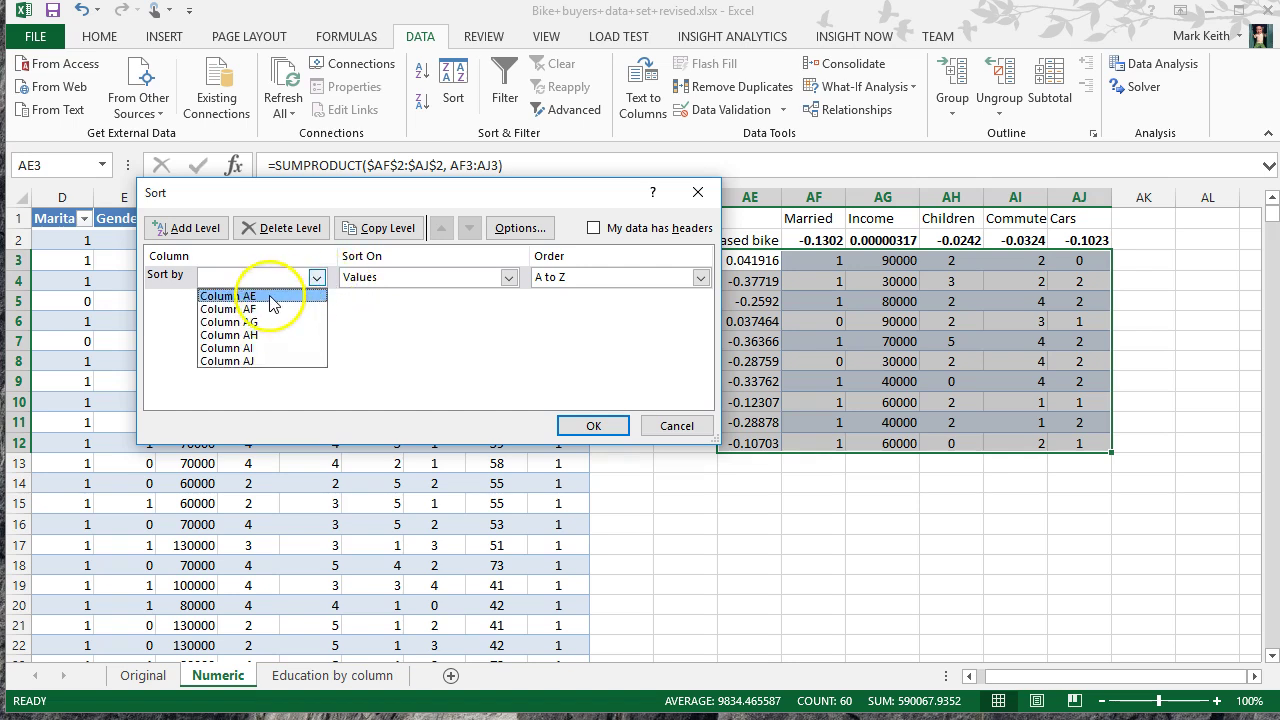
left_click(270, 297)
left_click(580, 277)
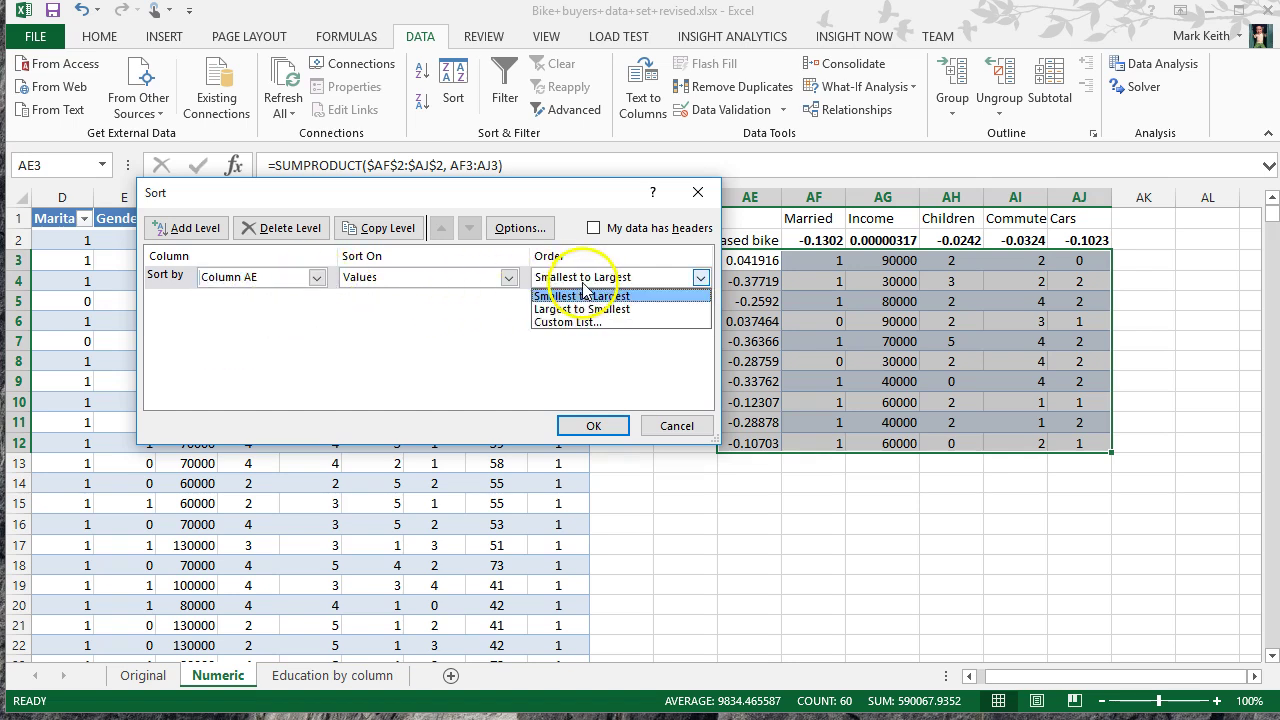
left_click(581, 310)
left_click(586, 423)
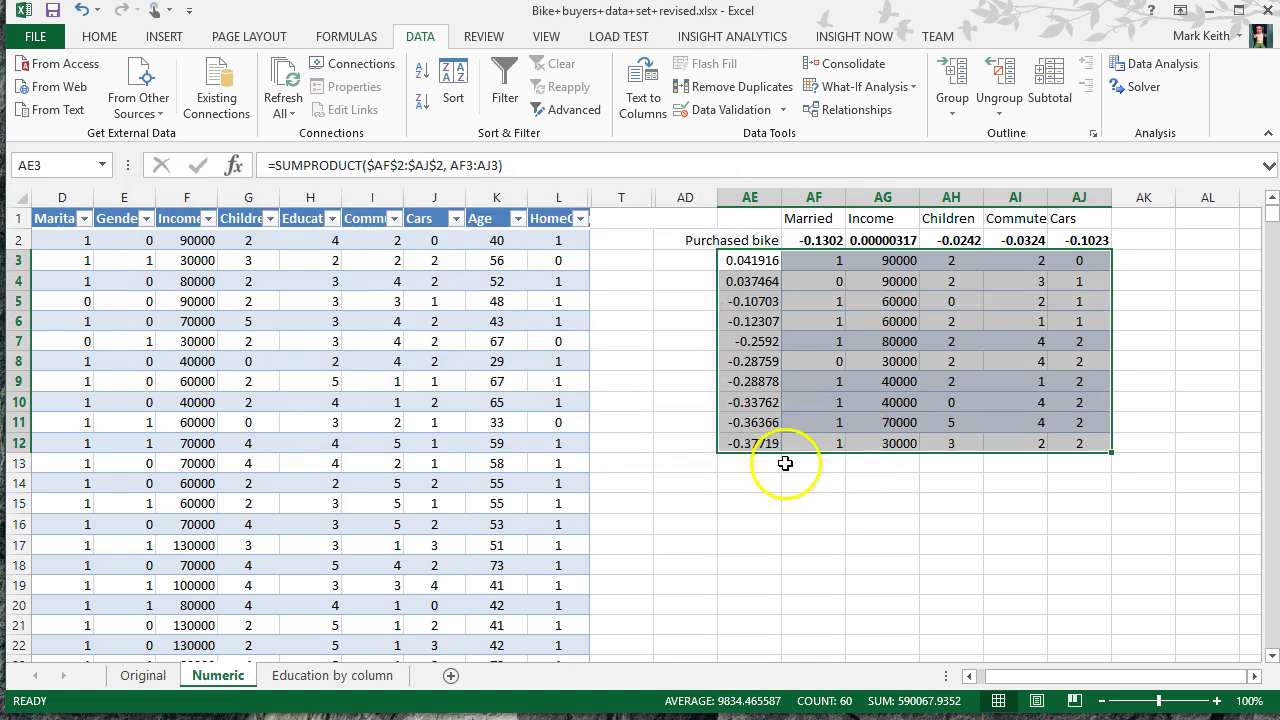
Step: Review the ranked prediction scores in AE3:AE12 and the top five customers in AE3:AJ7
left_click(797, 541)
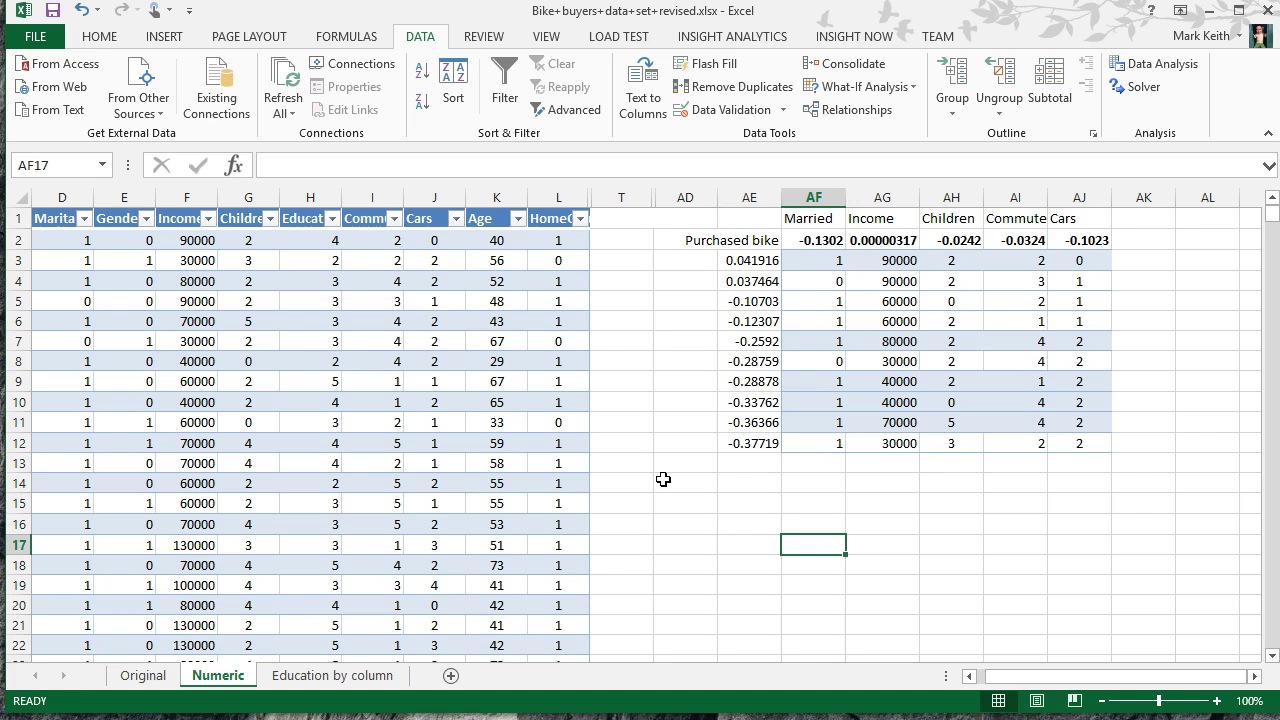
left_click_drag(770, 262, 770, 443)
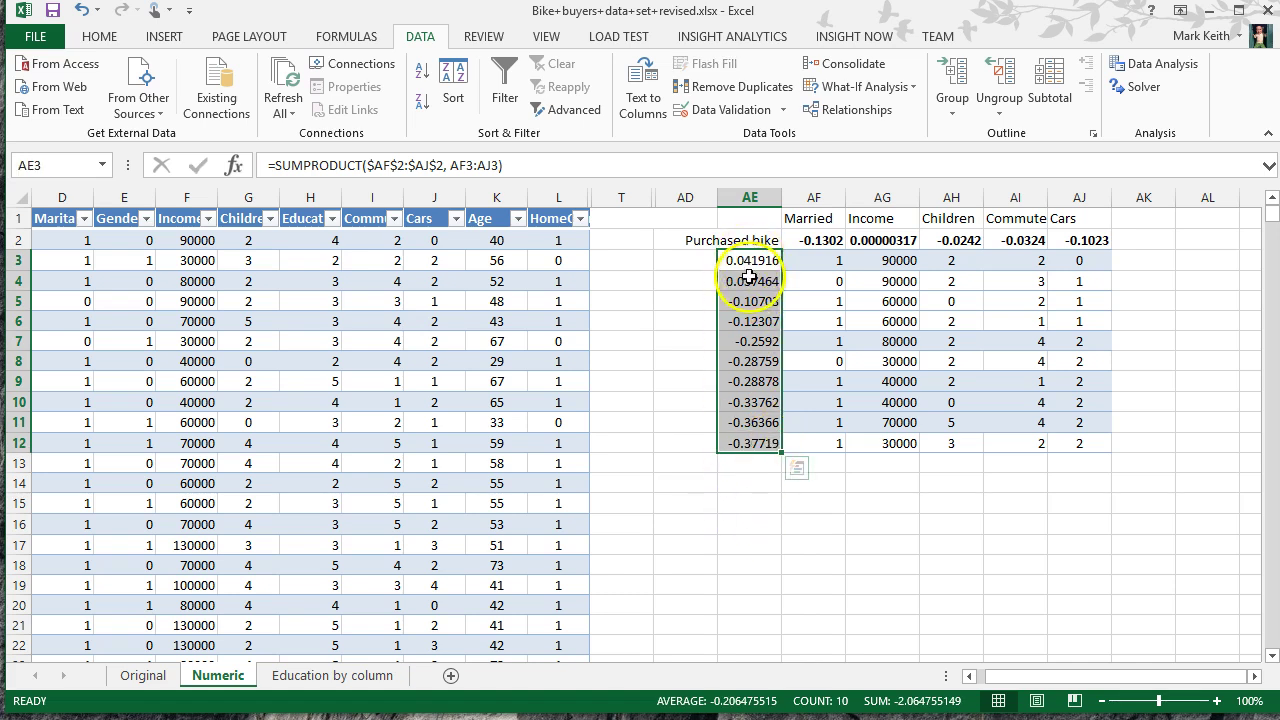
left_click_drag(750, 260, 1105, 340)
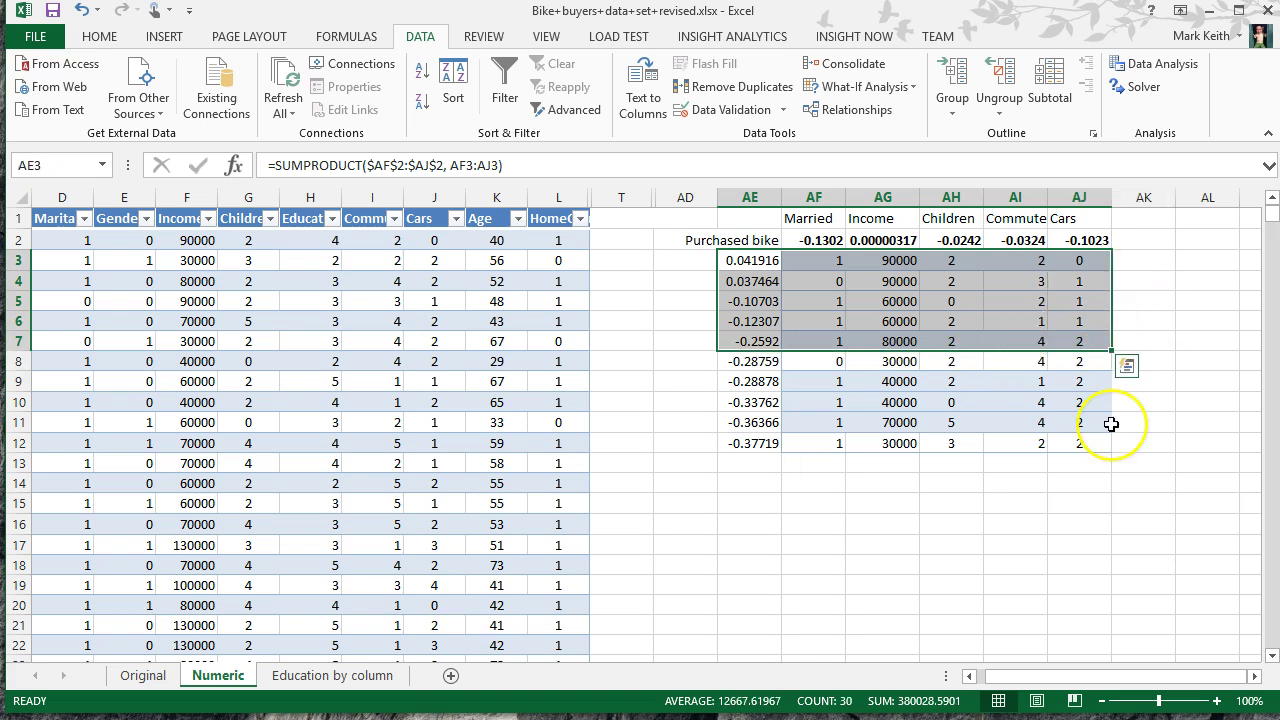